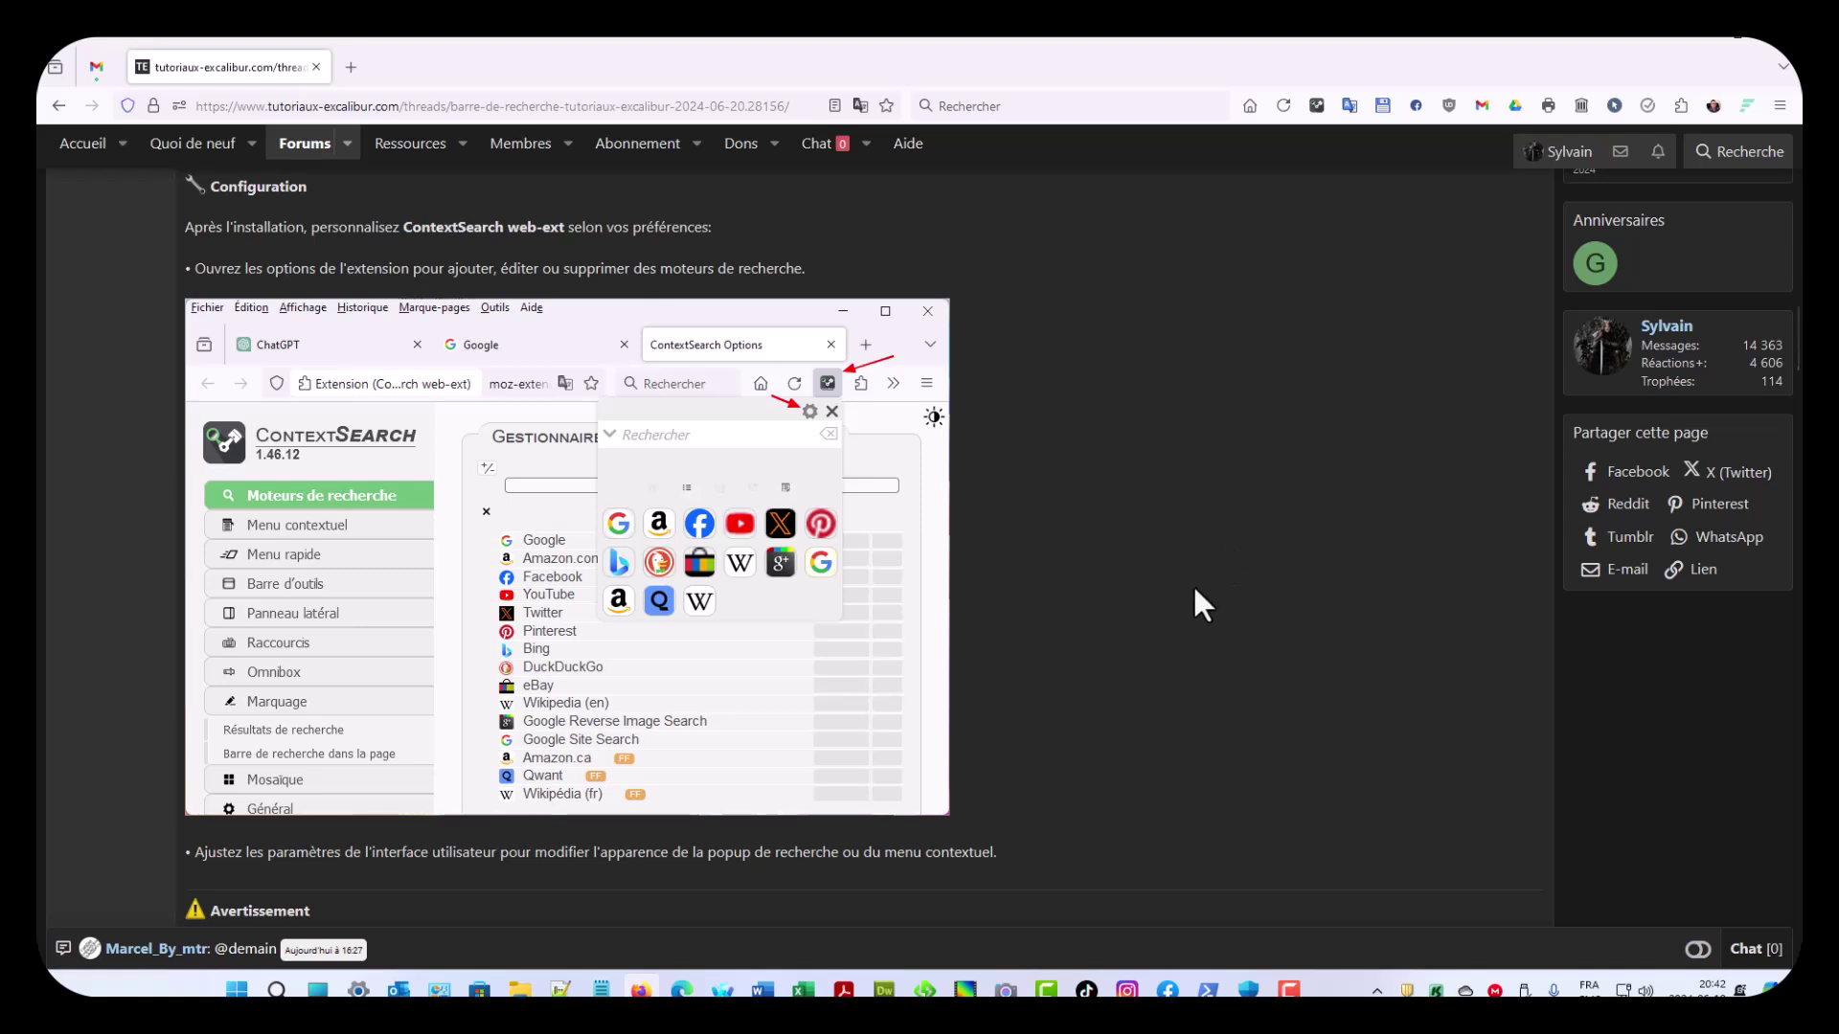
Step: Download the attached ContextSearchOptions_2024-06-20_002329.json file from the end of the tutorial's first post and show it in its download folder
scroll(1193, 586, down, 4)
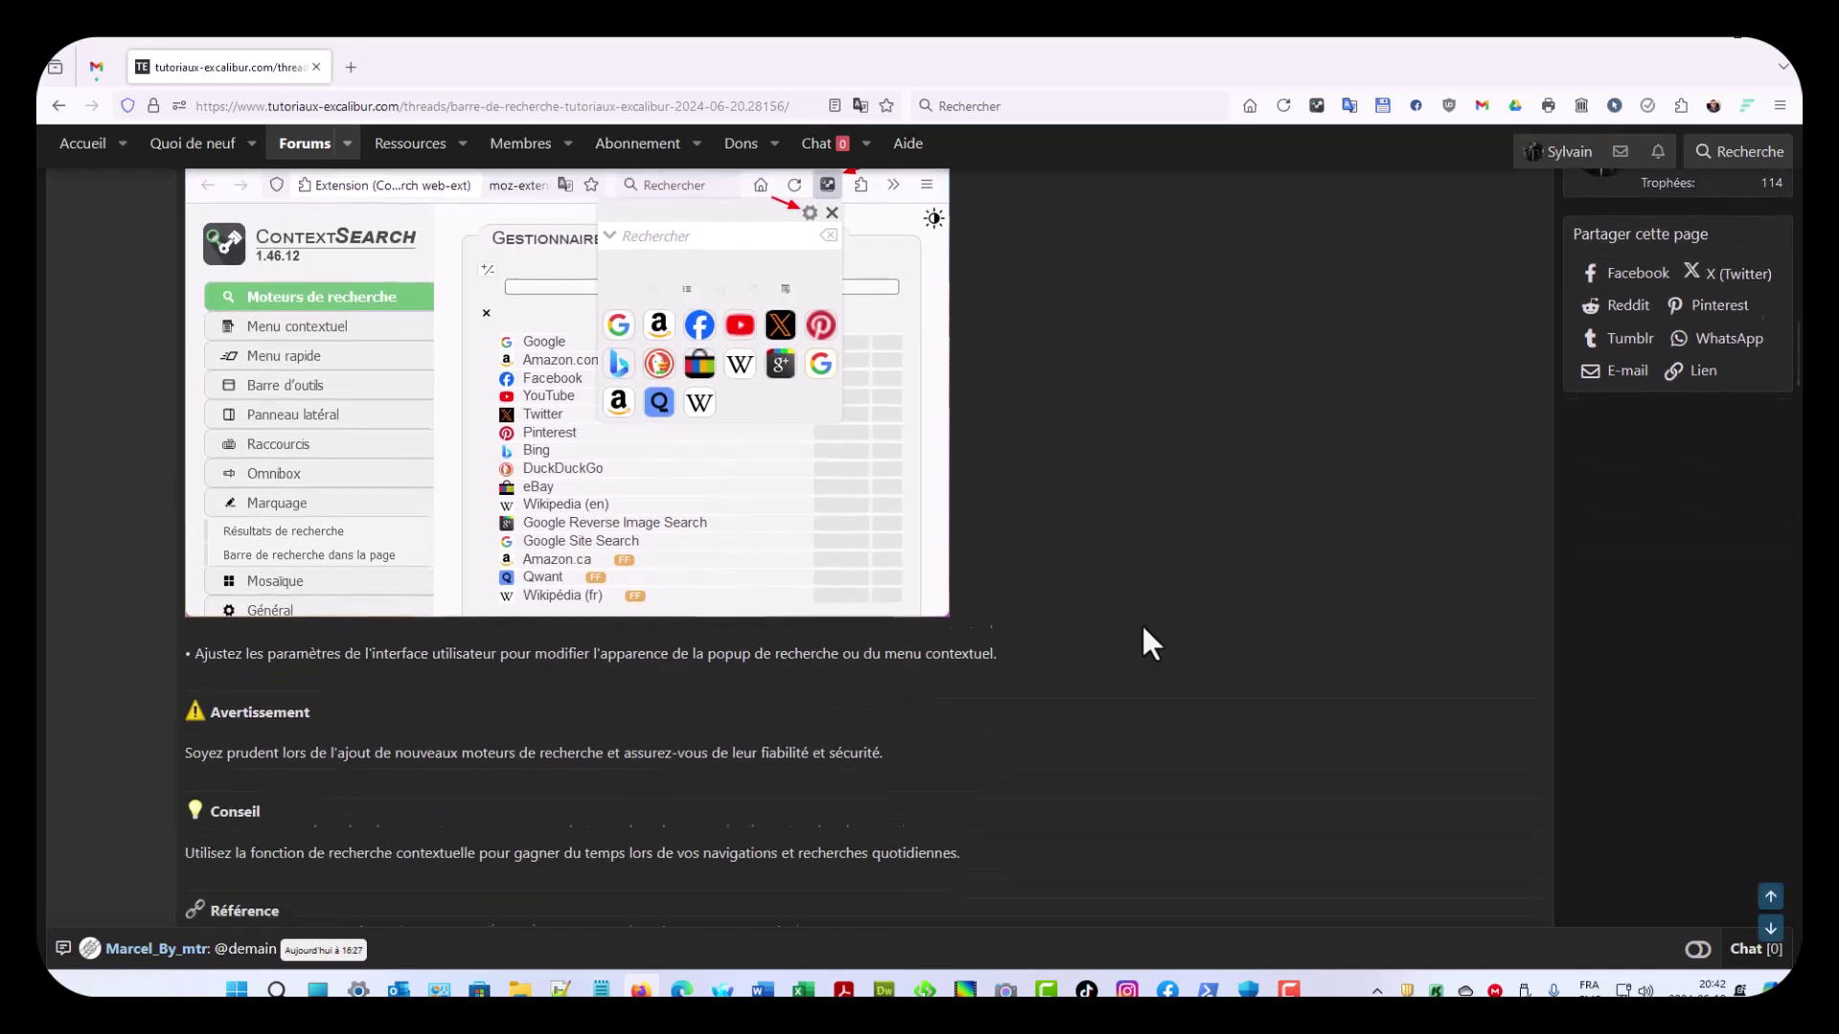
scroll(1145, 624, down, 9)
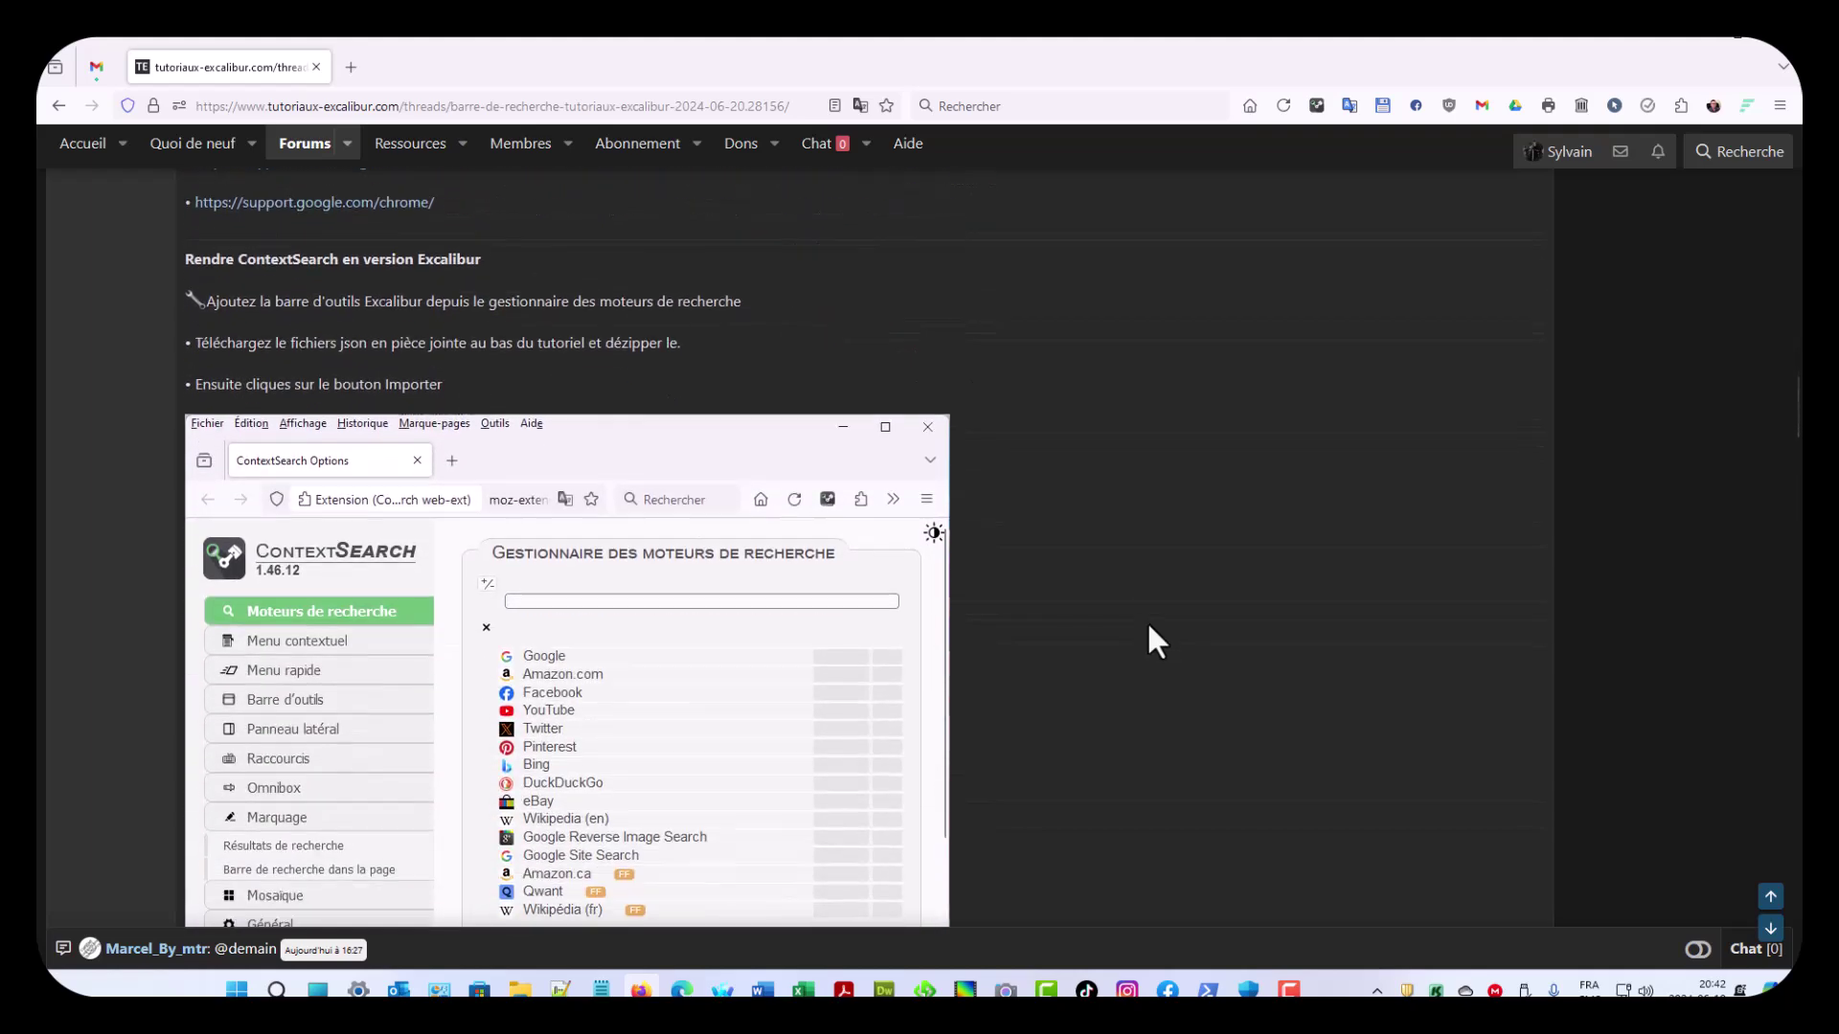
scroll(1148, 622, down, 12)
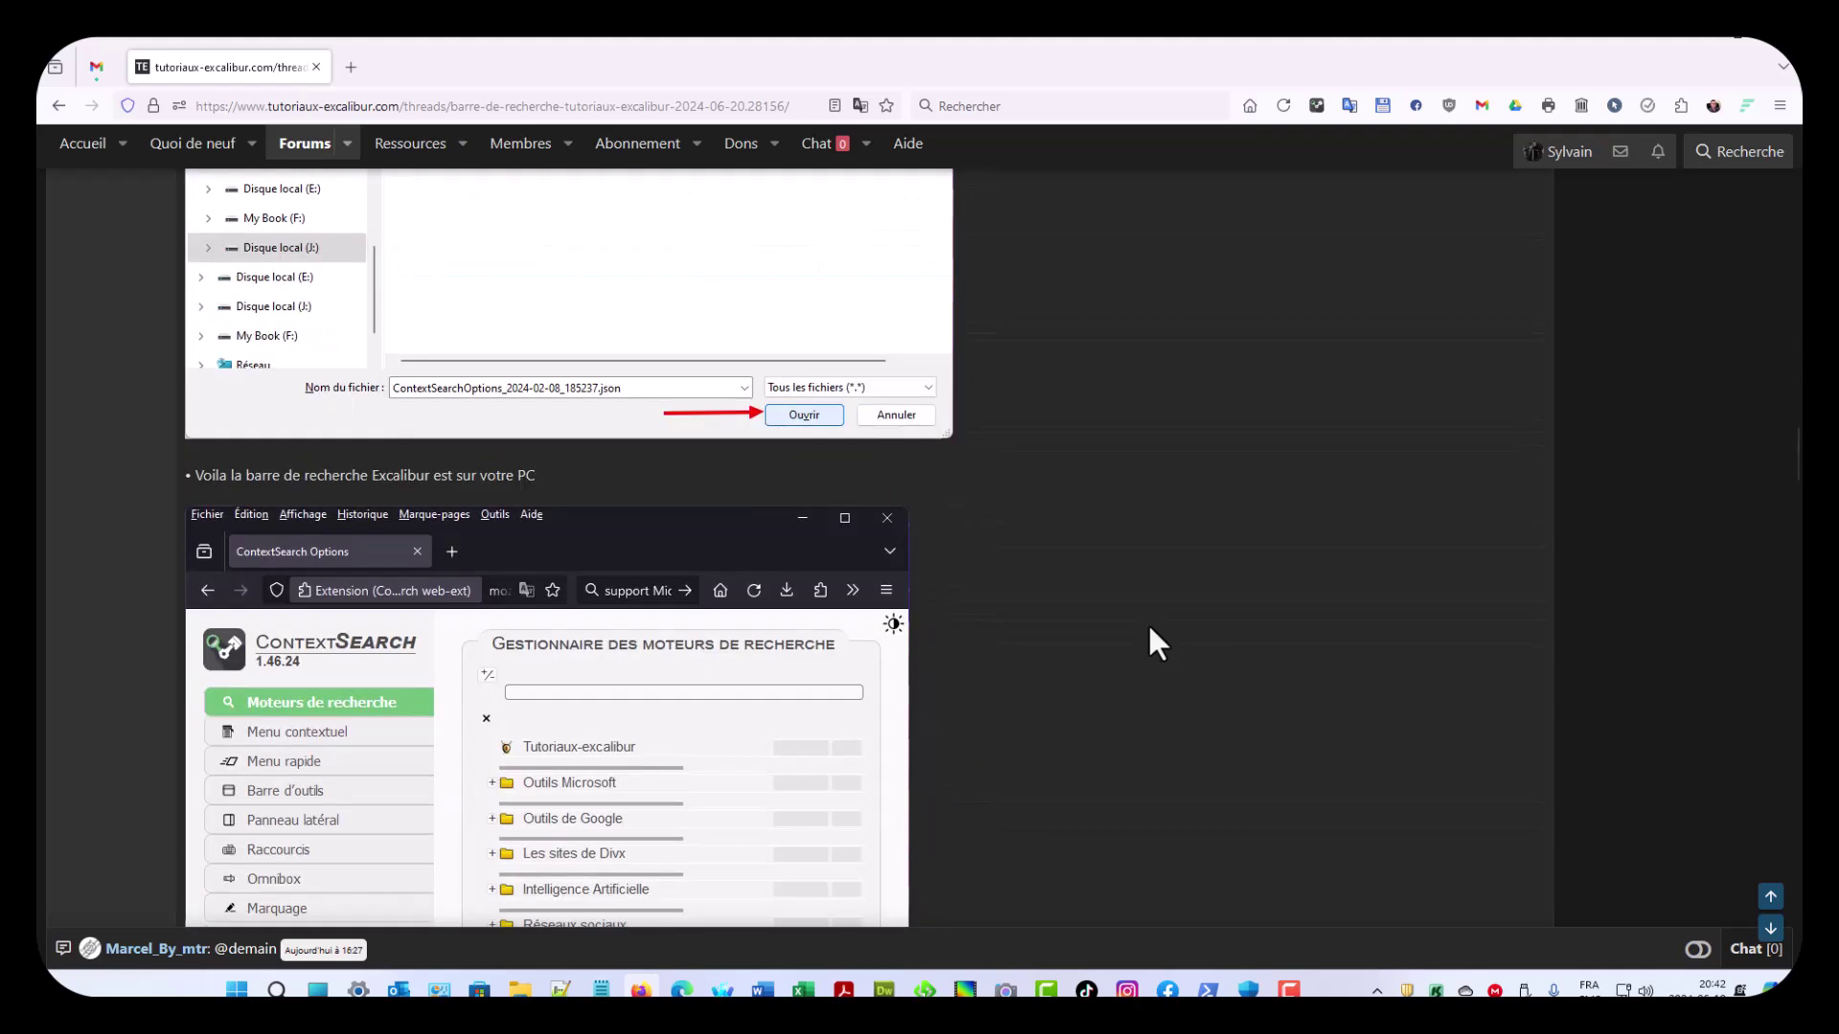
scroll(1148, 623, down, 20)
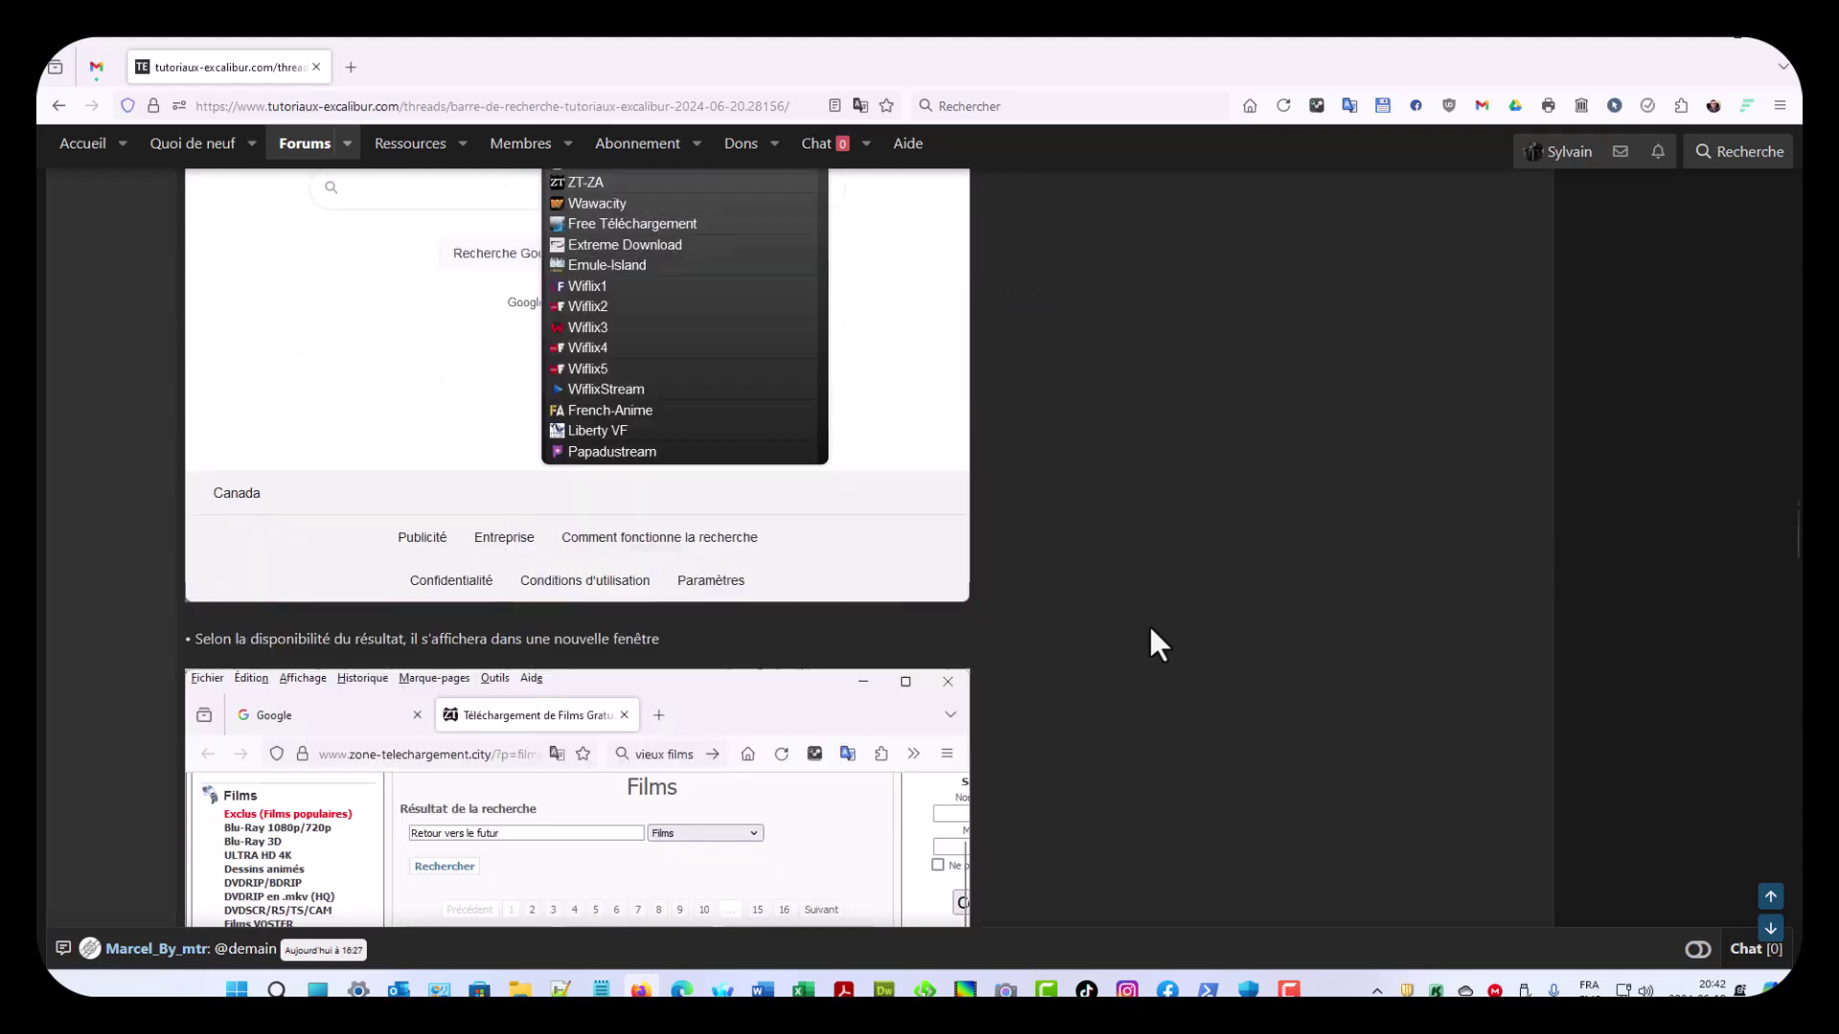
scroll(1148, 625, down, 20)
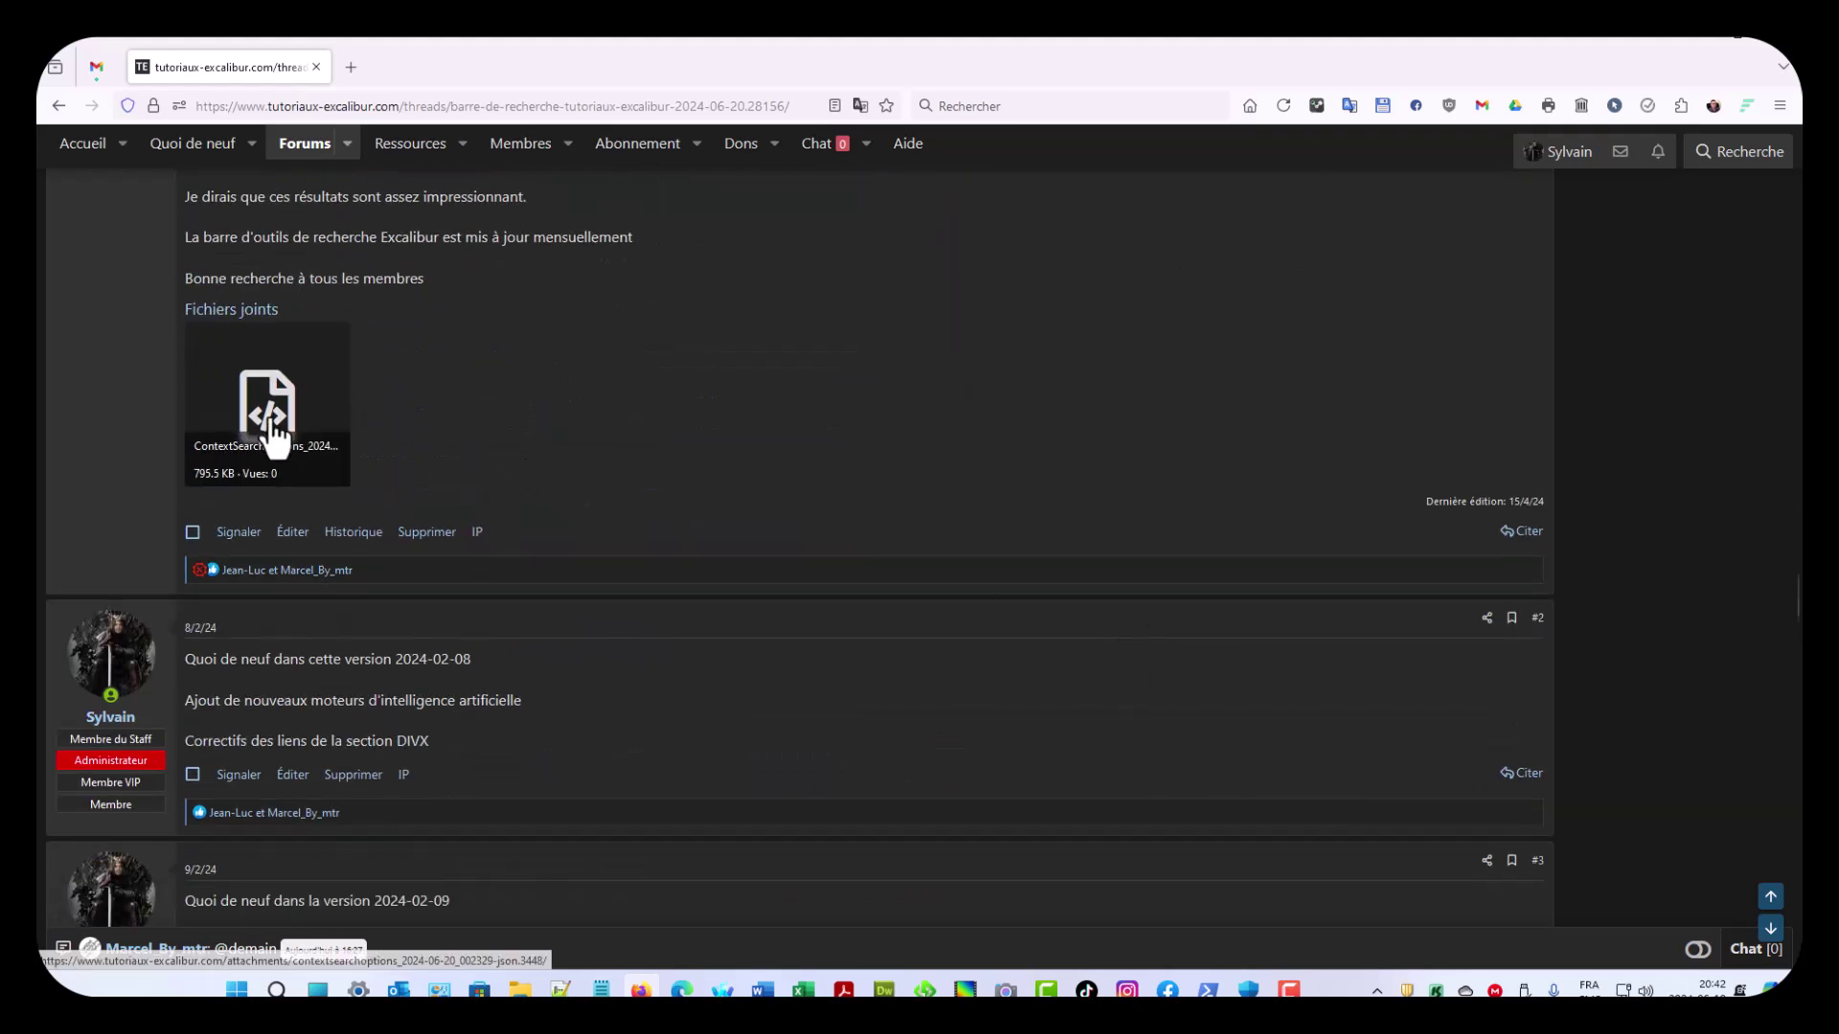
click(268, 415)
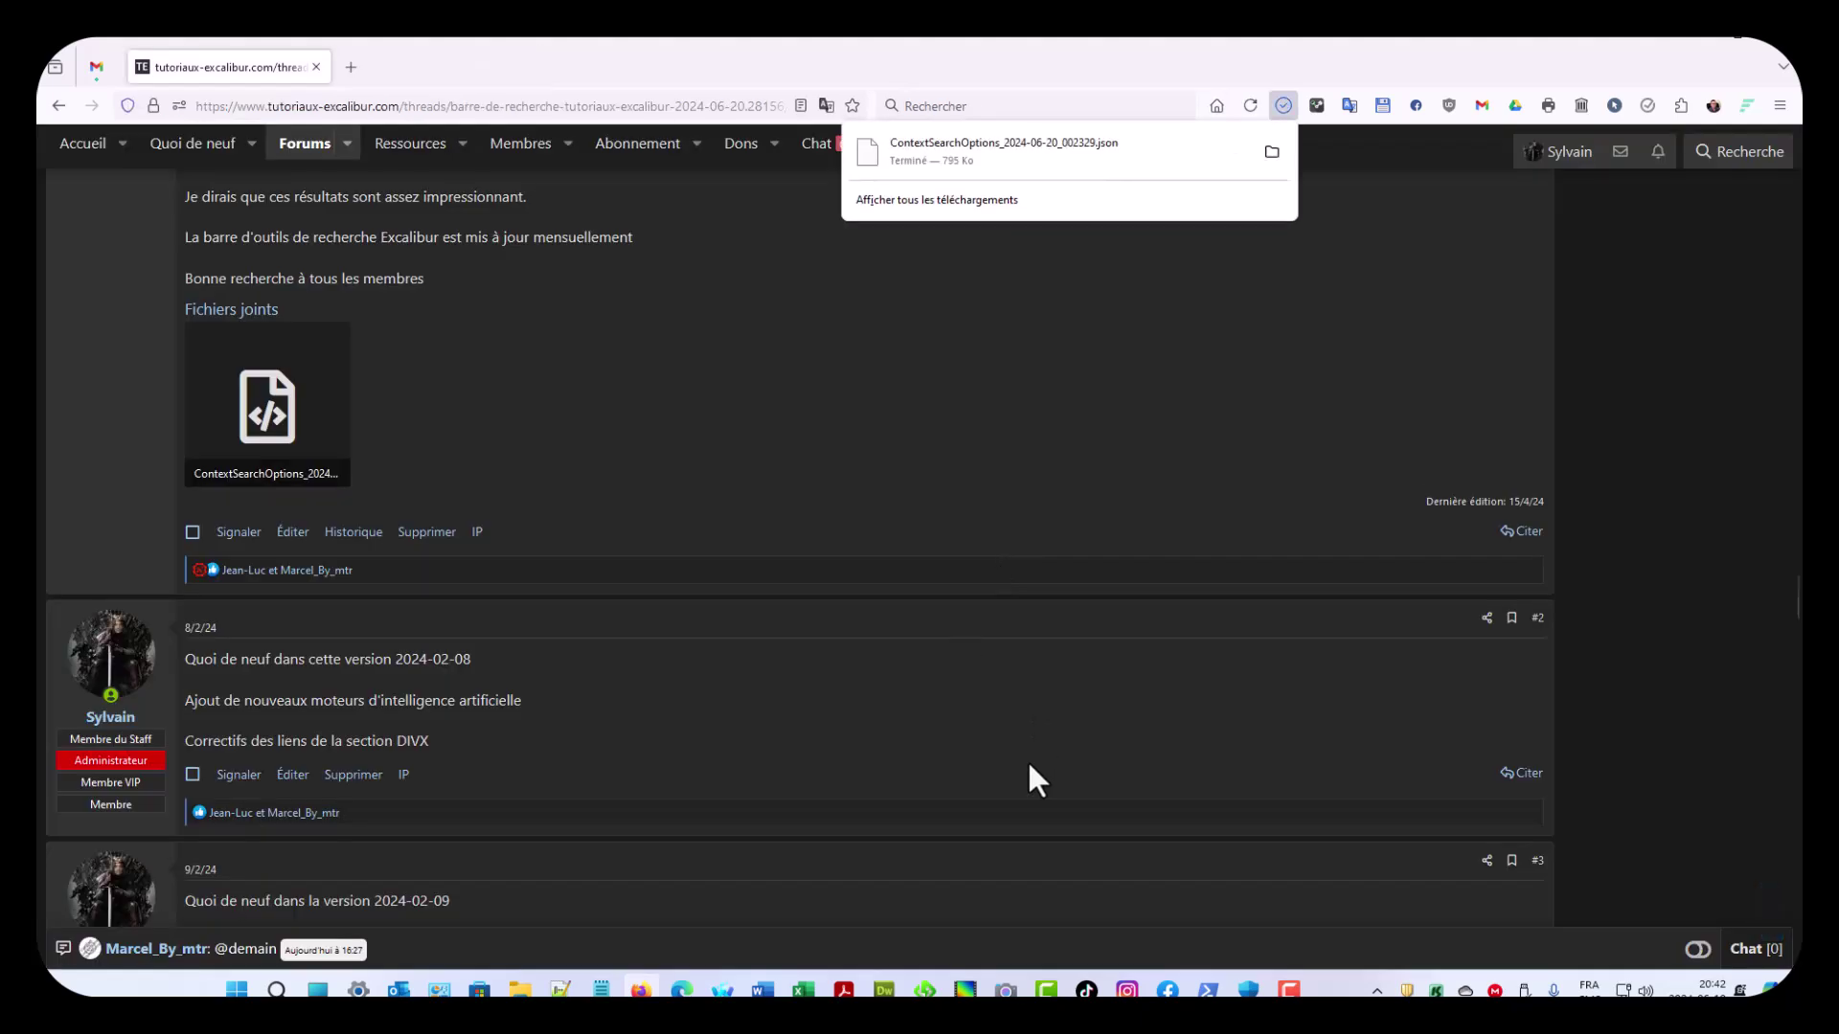
click(1272, 152)
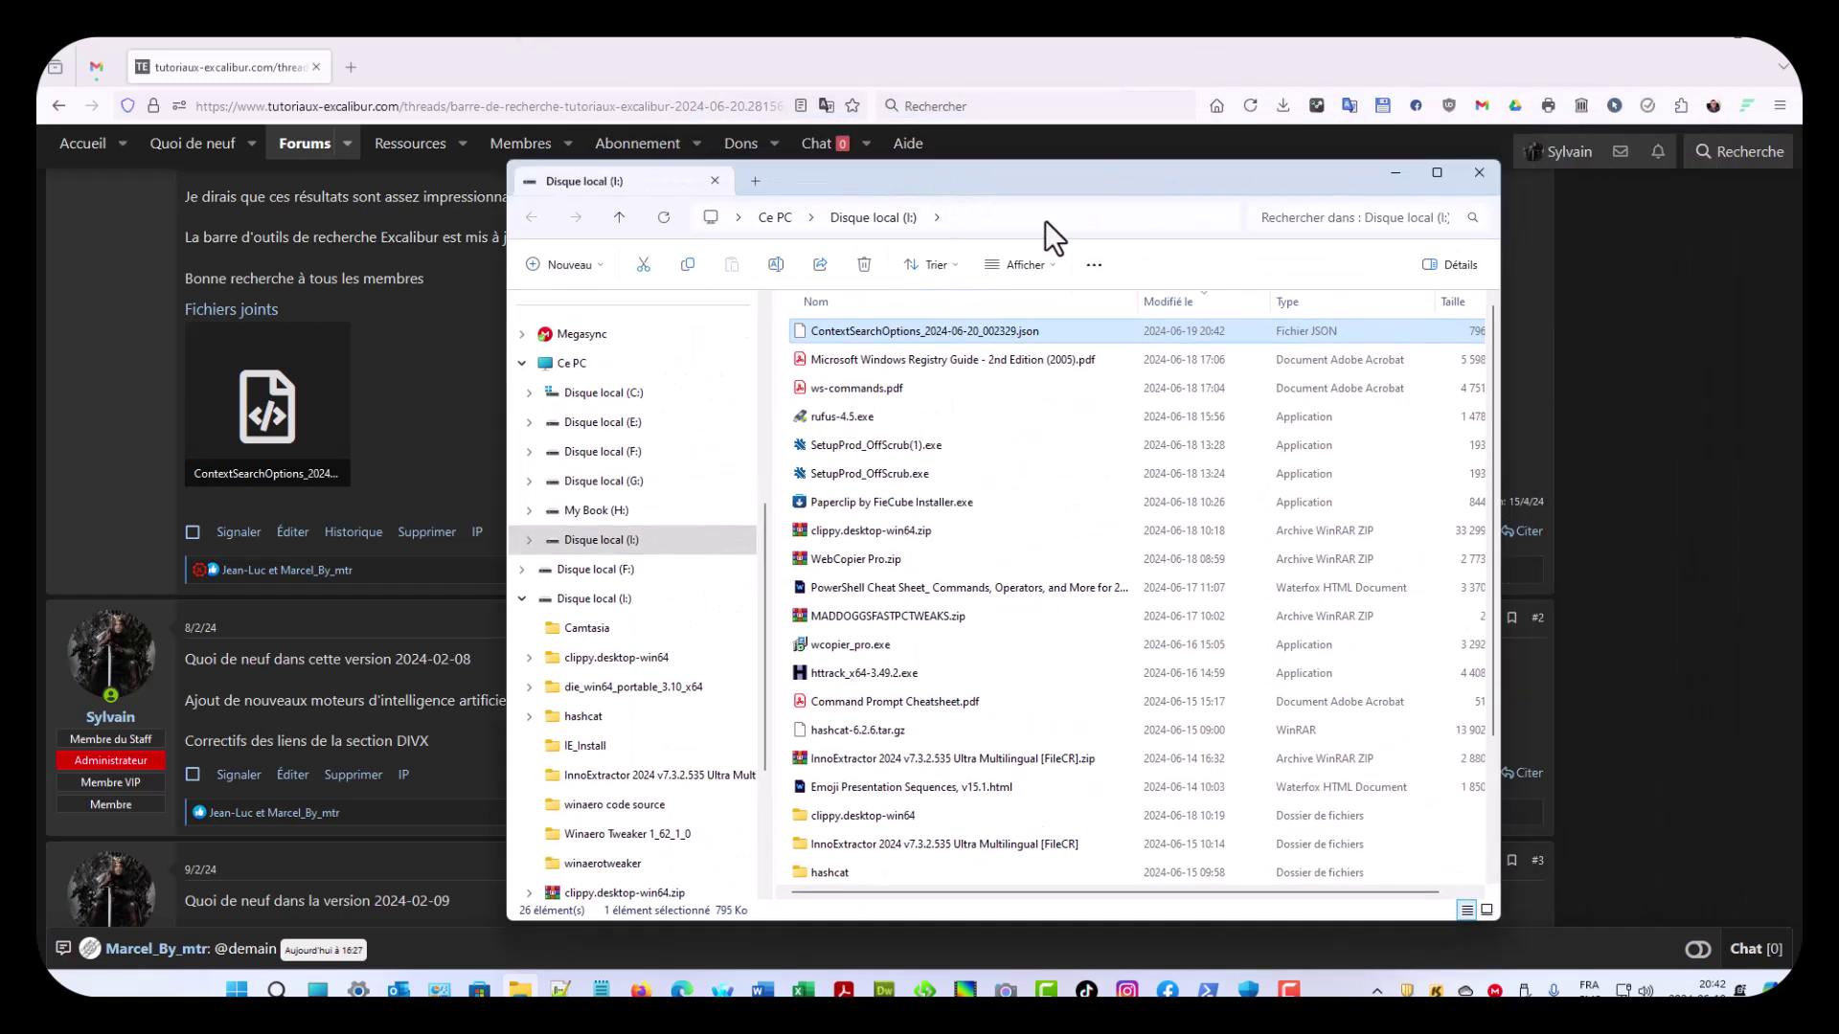
drag(1069, 184, 1838, 220)
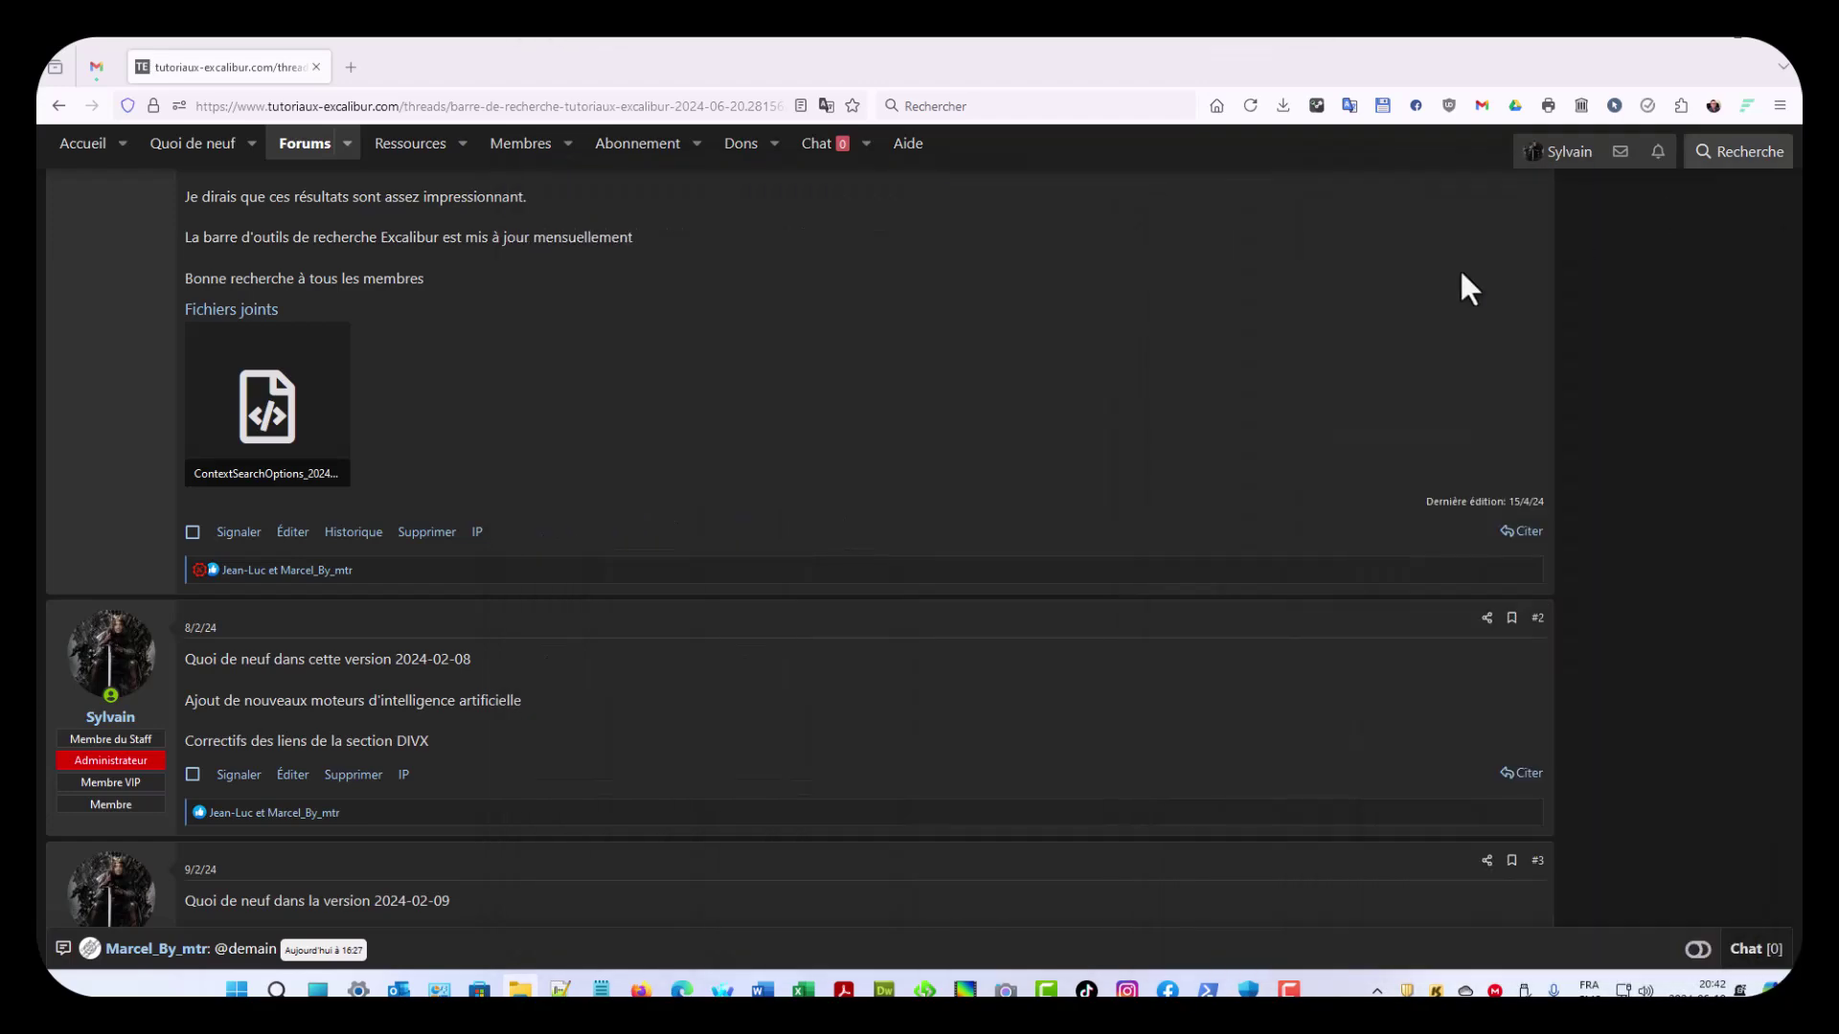
Step: Clear the search text in the ContextSearch popup and open the extension's options page
scroll(1313, 383, up, 20)
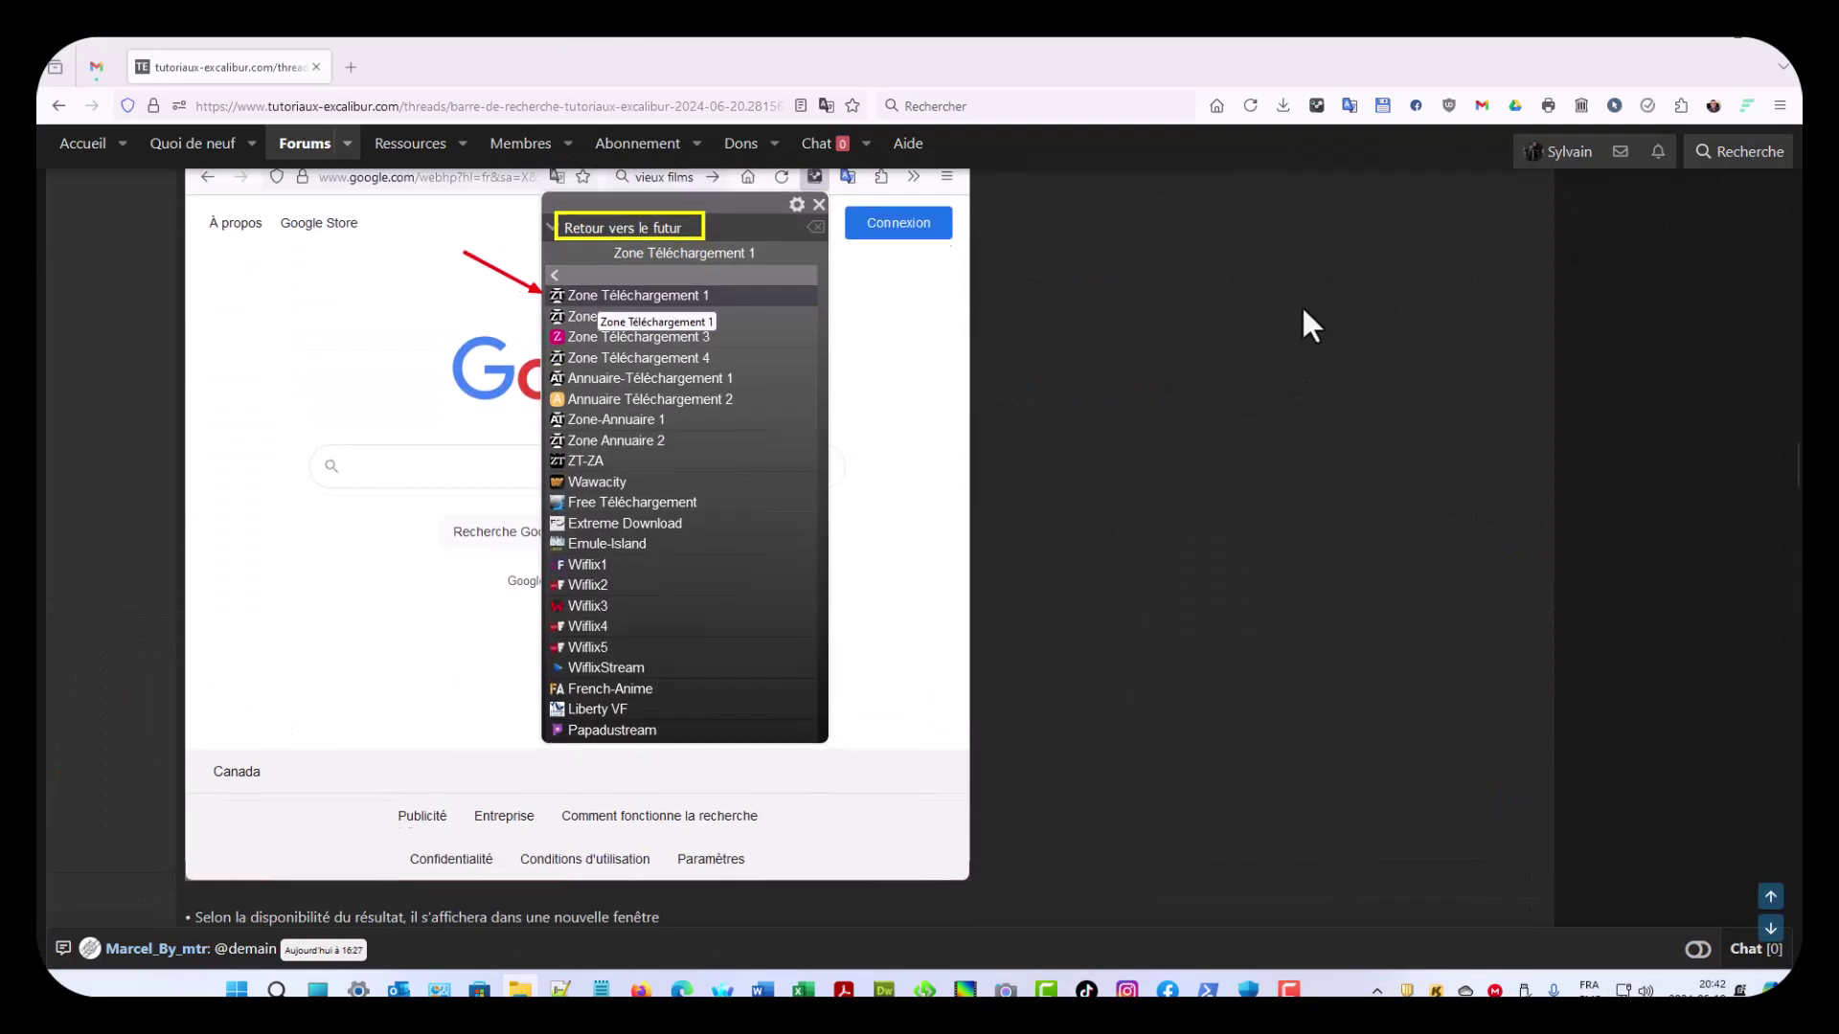
click(1770, 896)
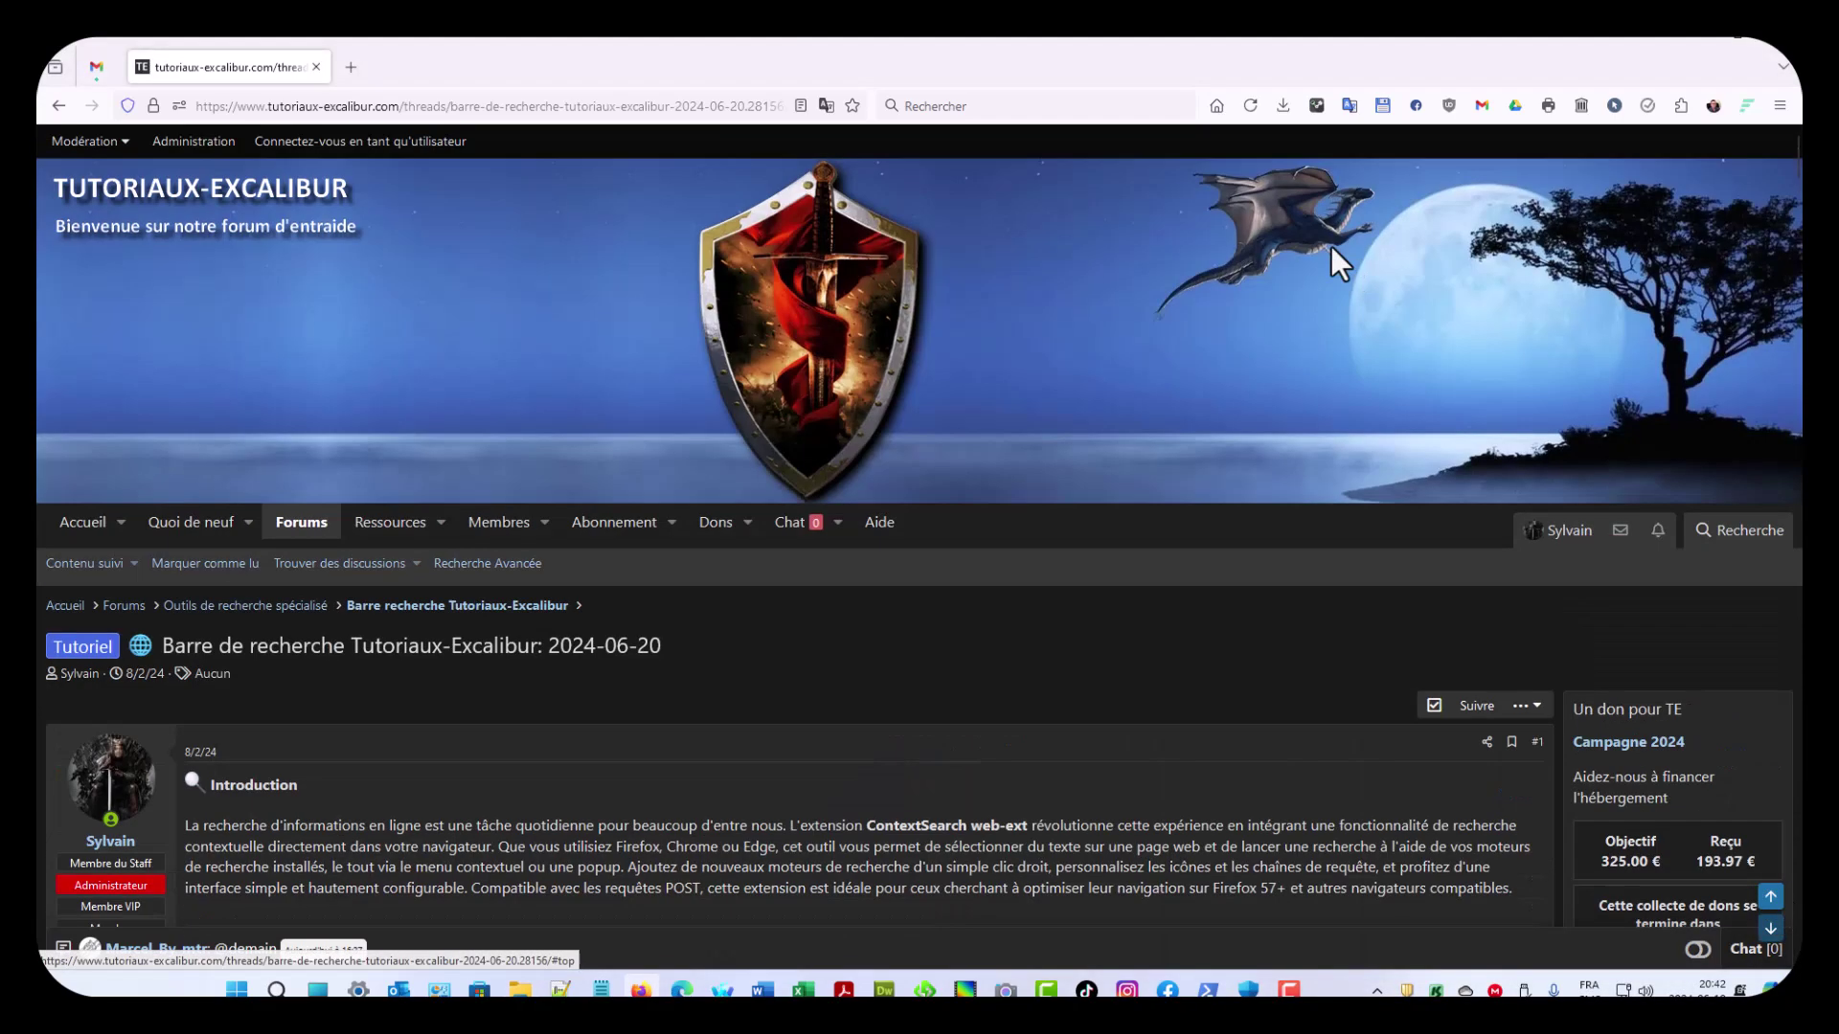
click(1318, 104)
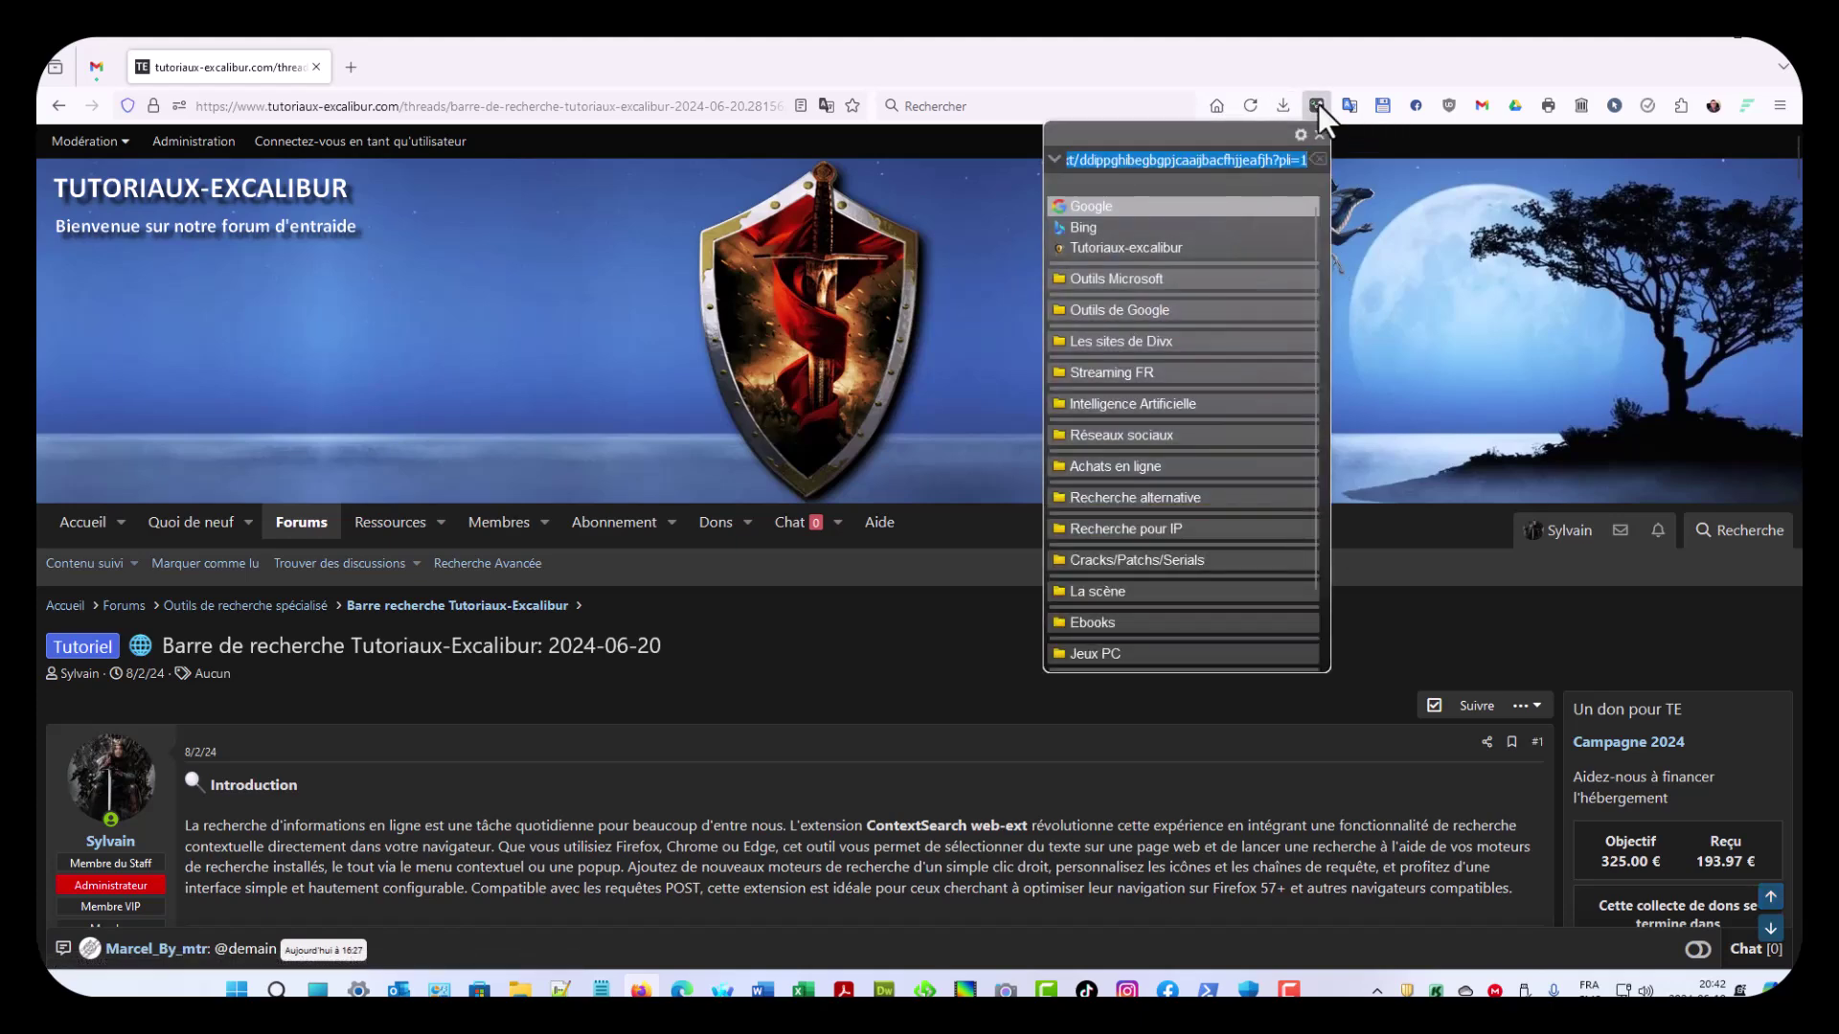
click(1319, 159)
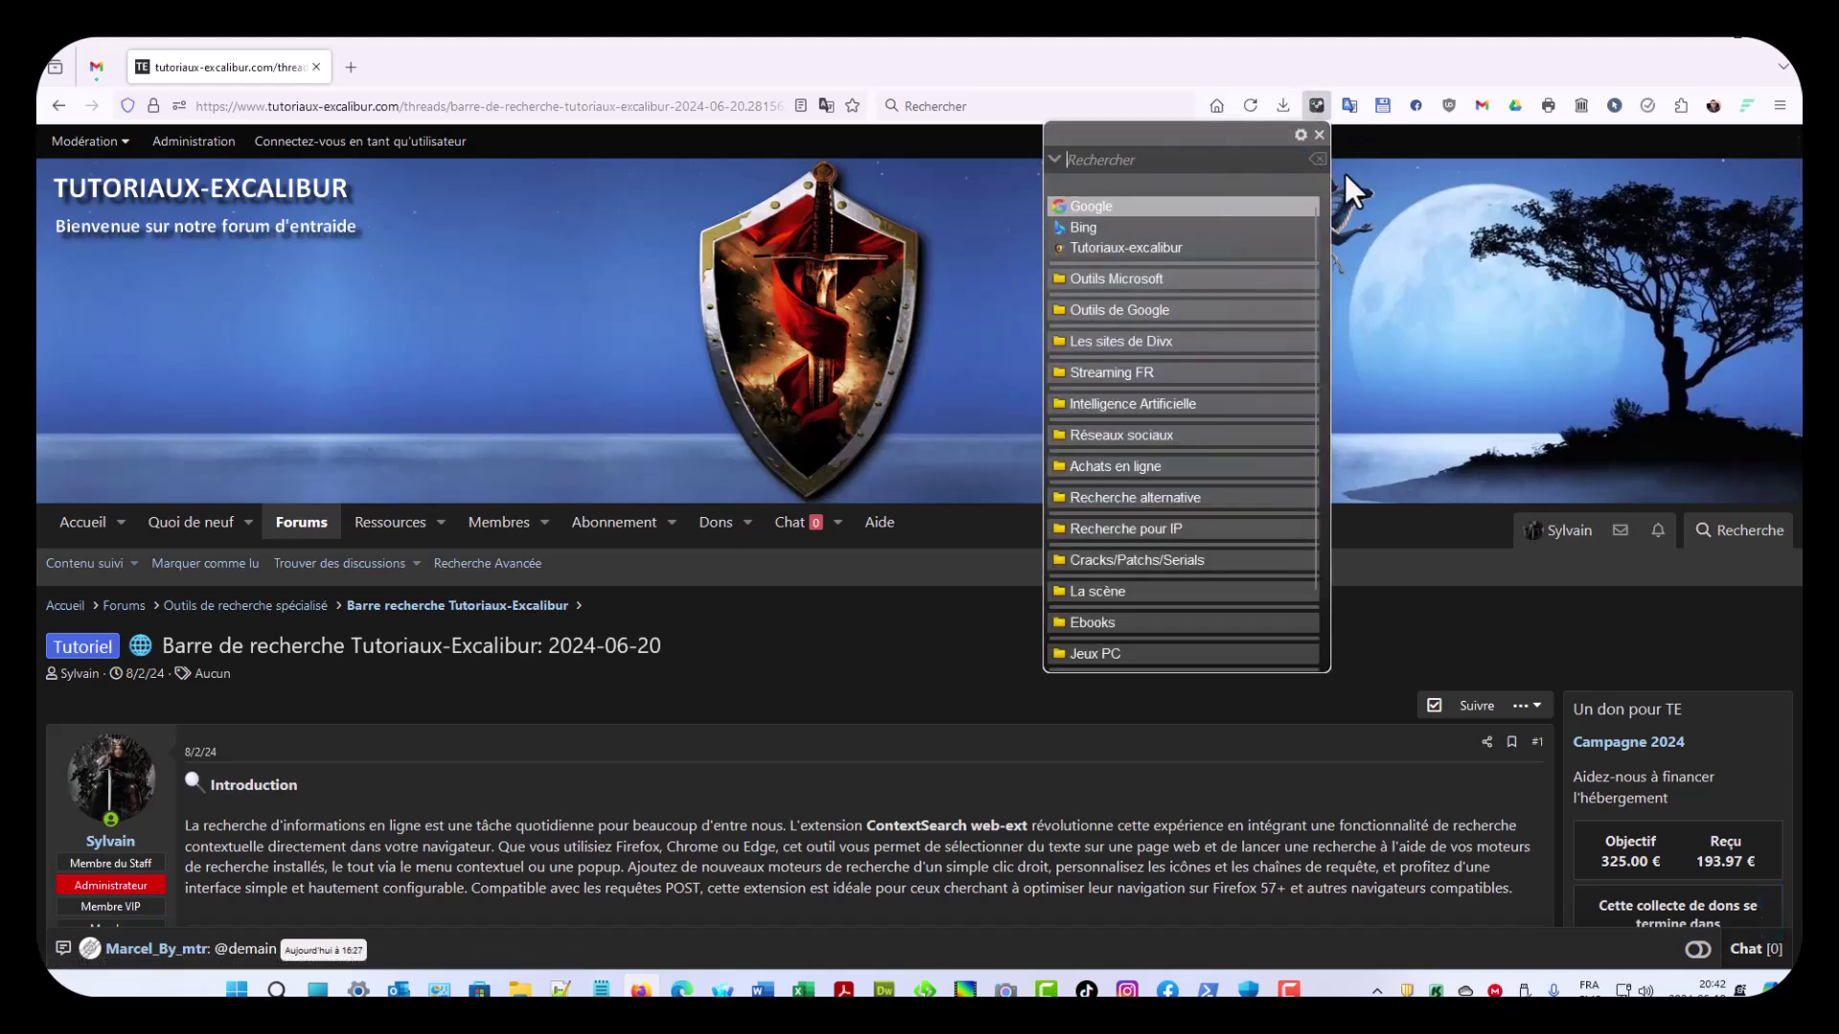
click(1300, 135)
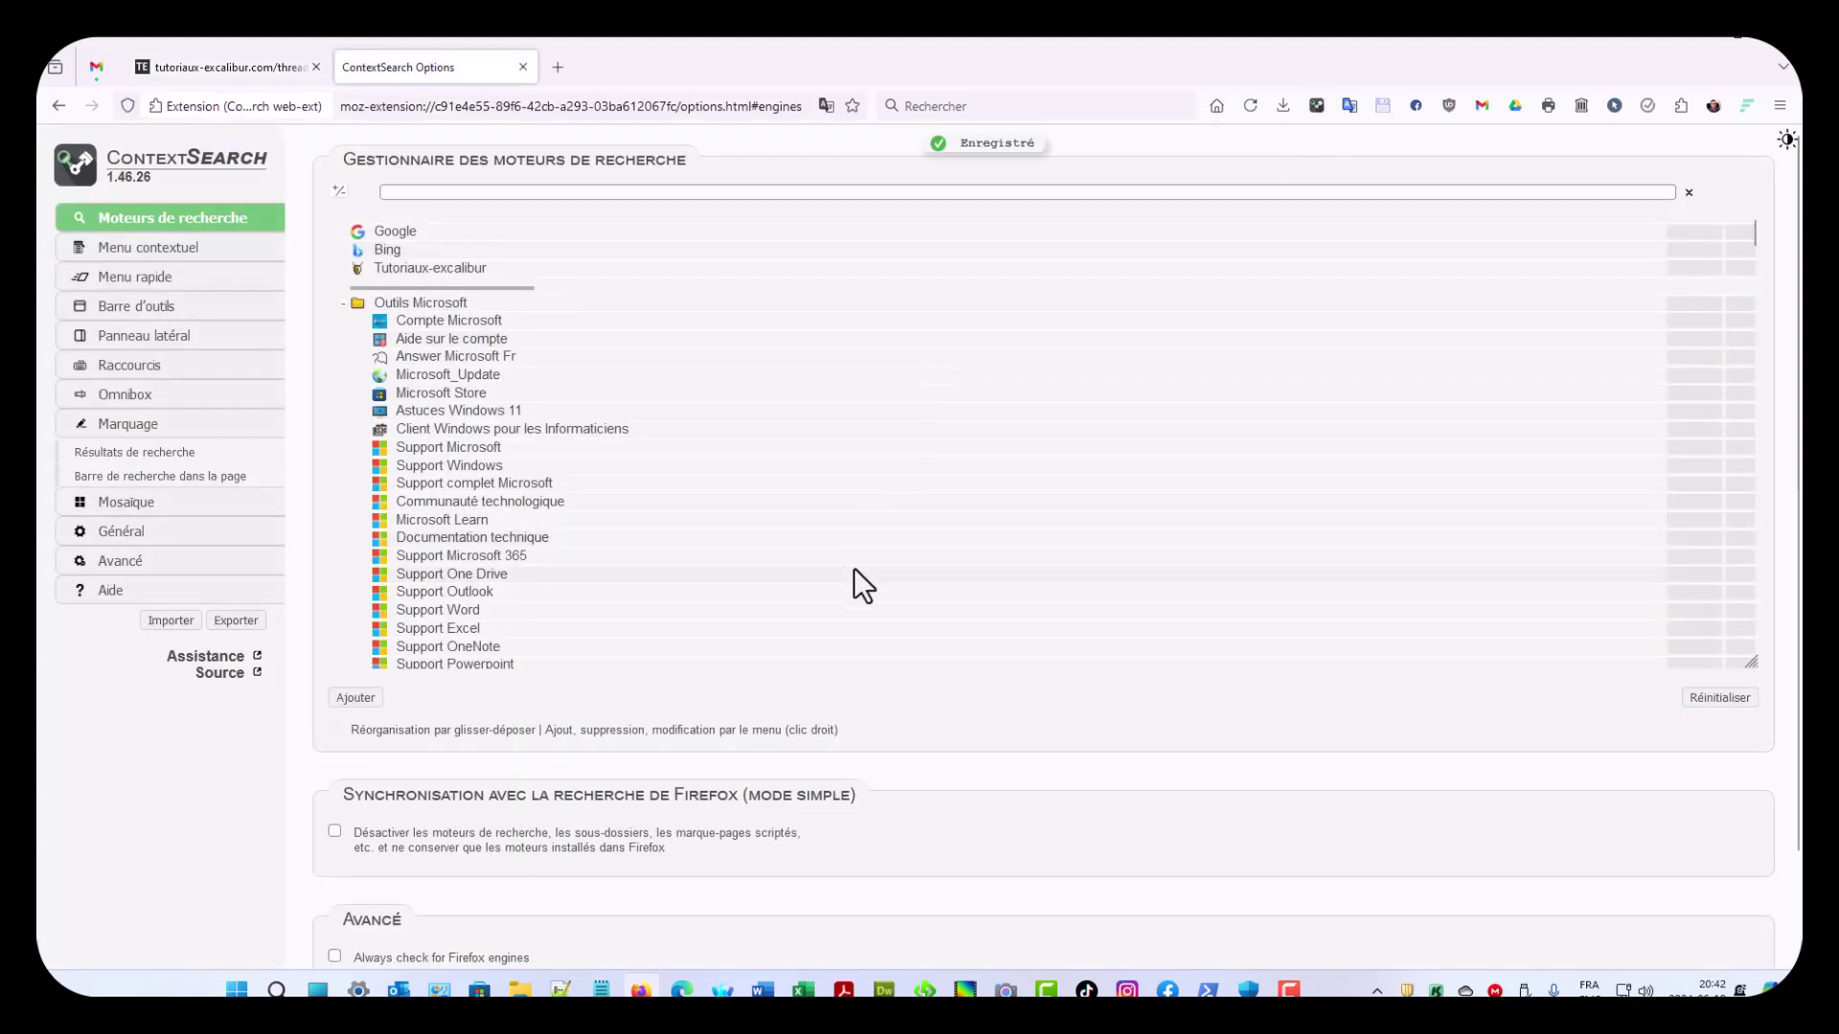
Step: Import the ContextSearchOptions_2024-06-20_002329.json configuration file from the Bureau folder into ContextSearch
click(169, 621)
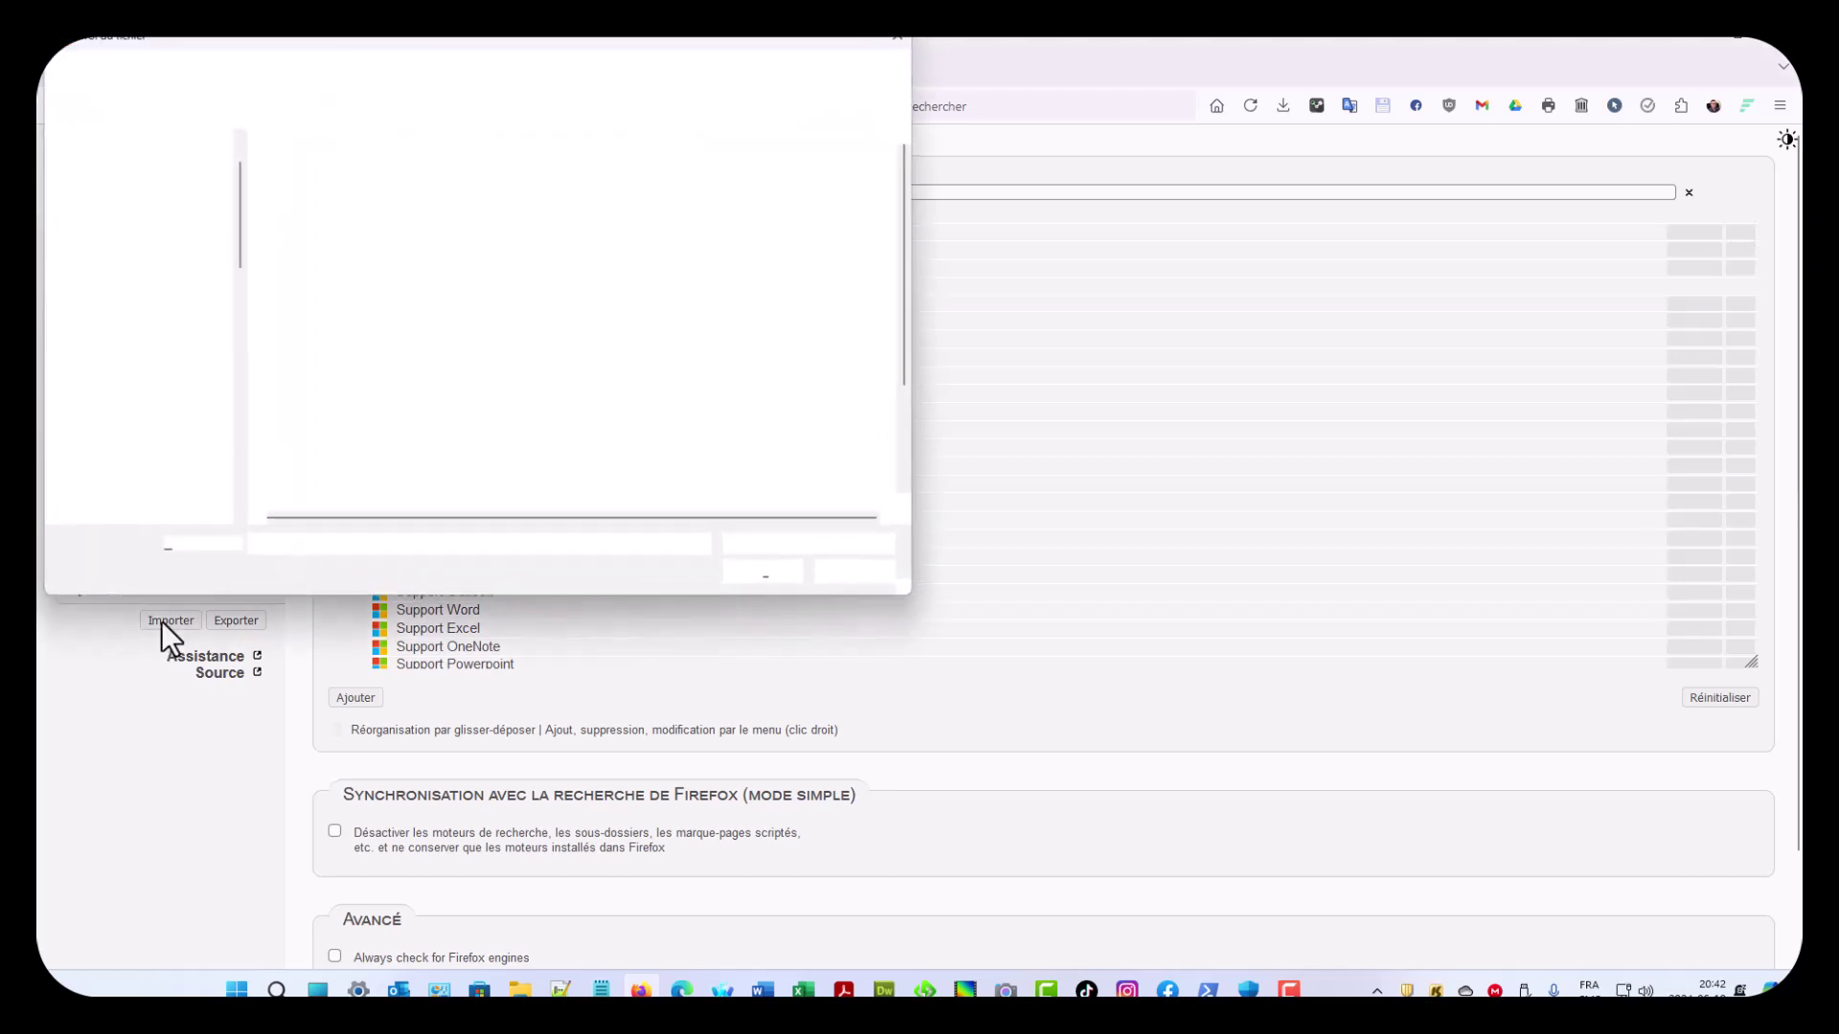
drag(504, 37, 795, 73)
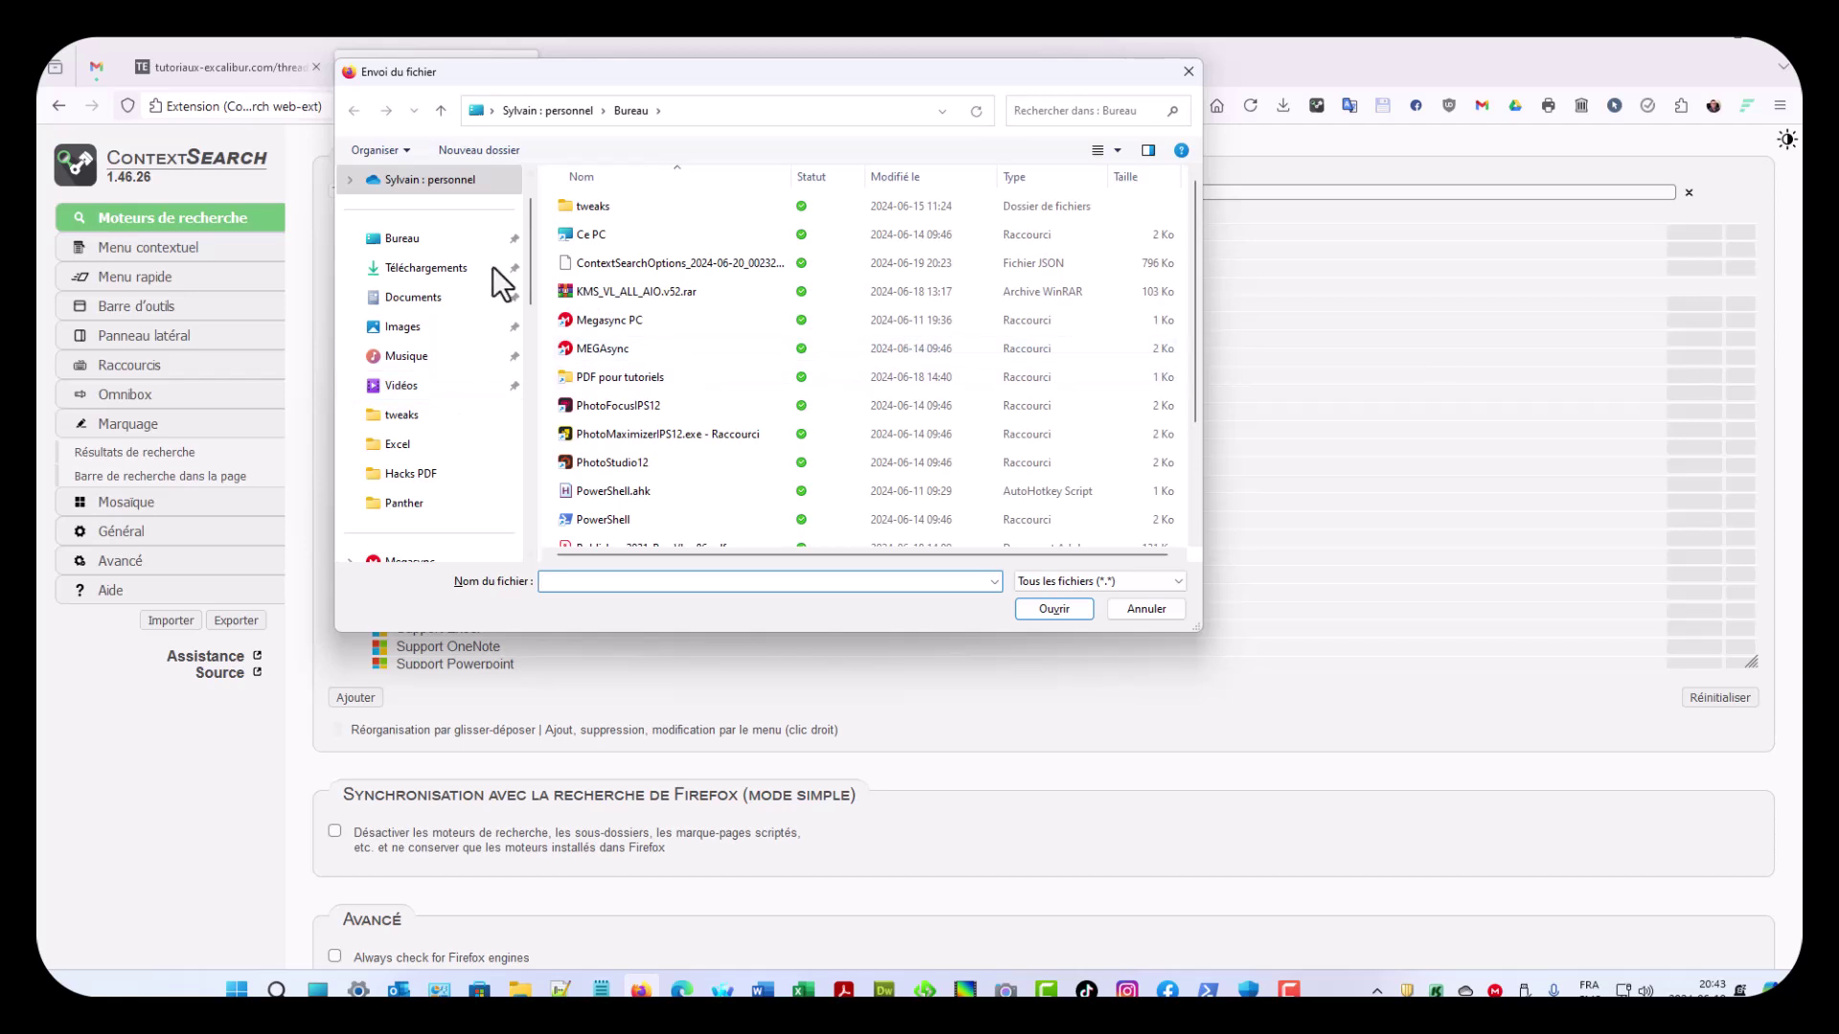
click(727, 267)
drag(797, 179, 909, 178)
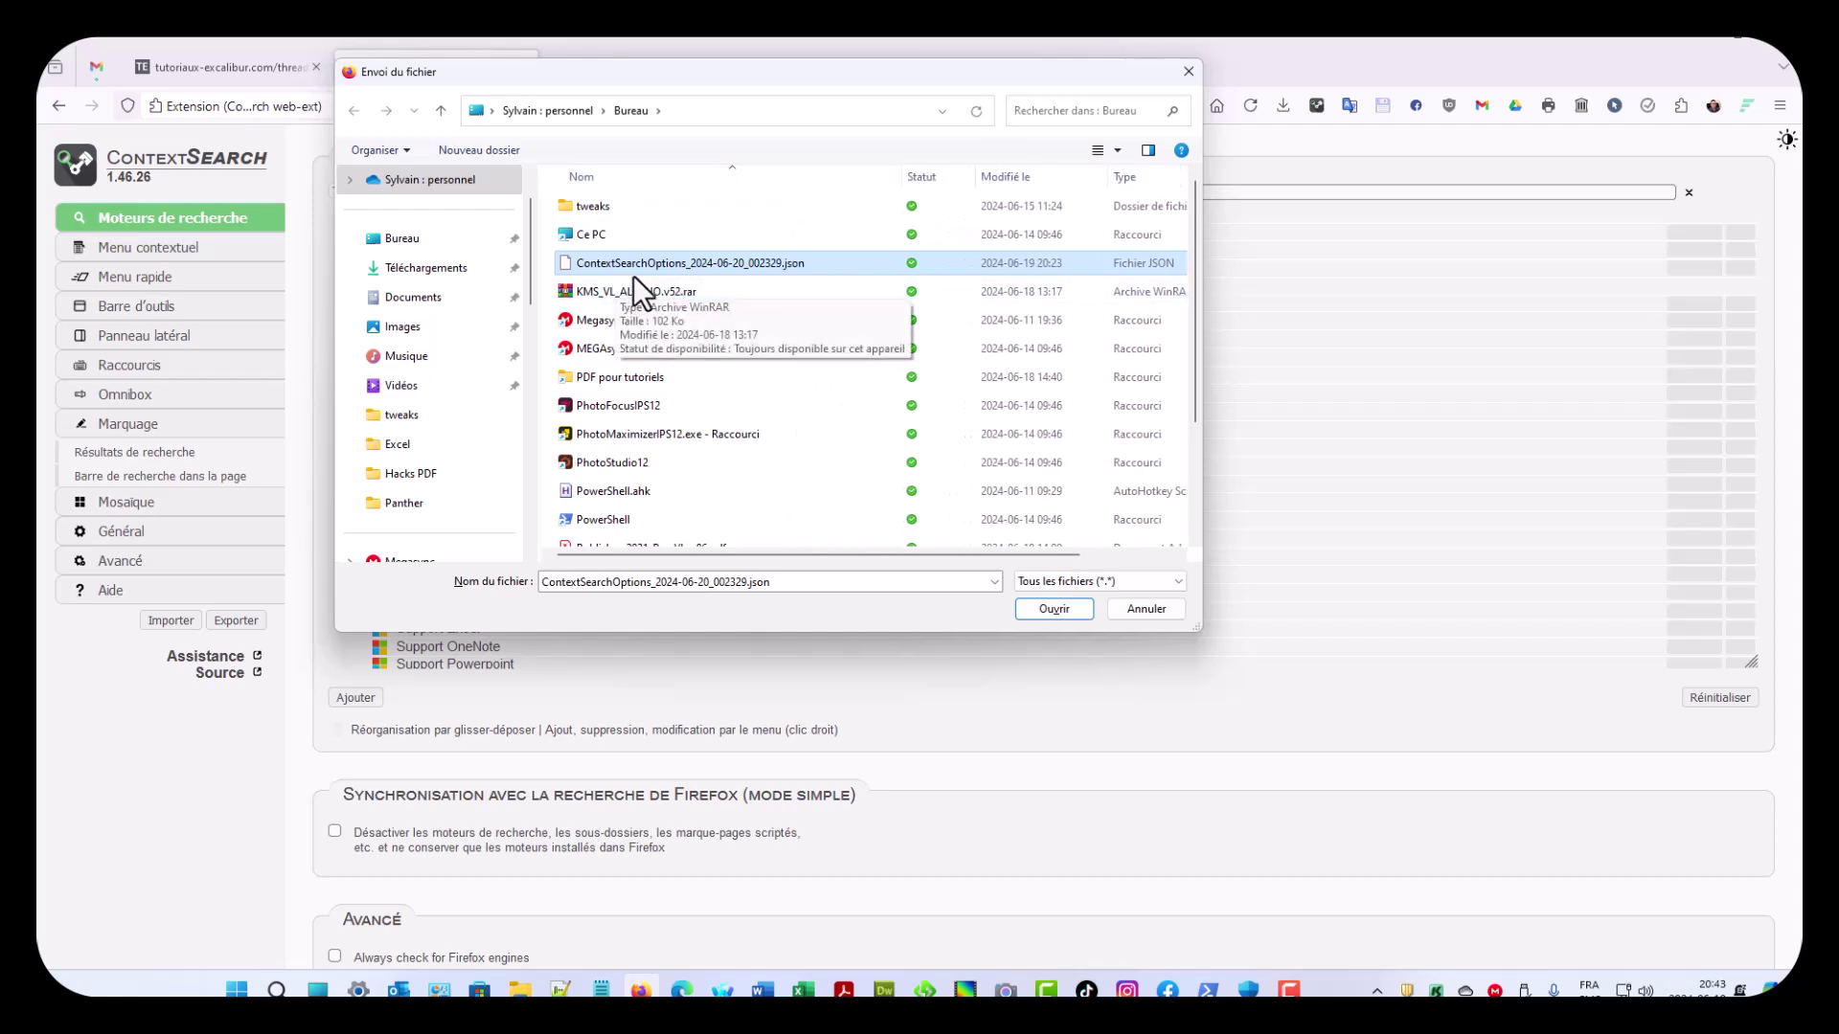
double_click(726, 264)
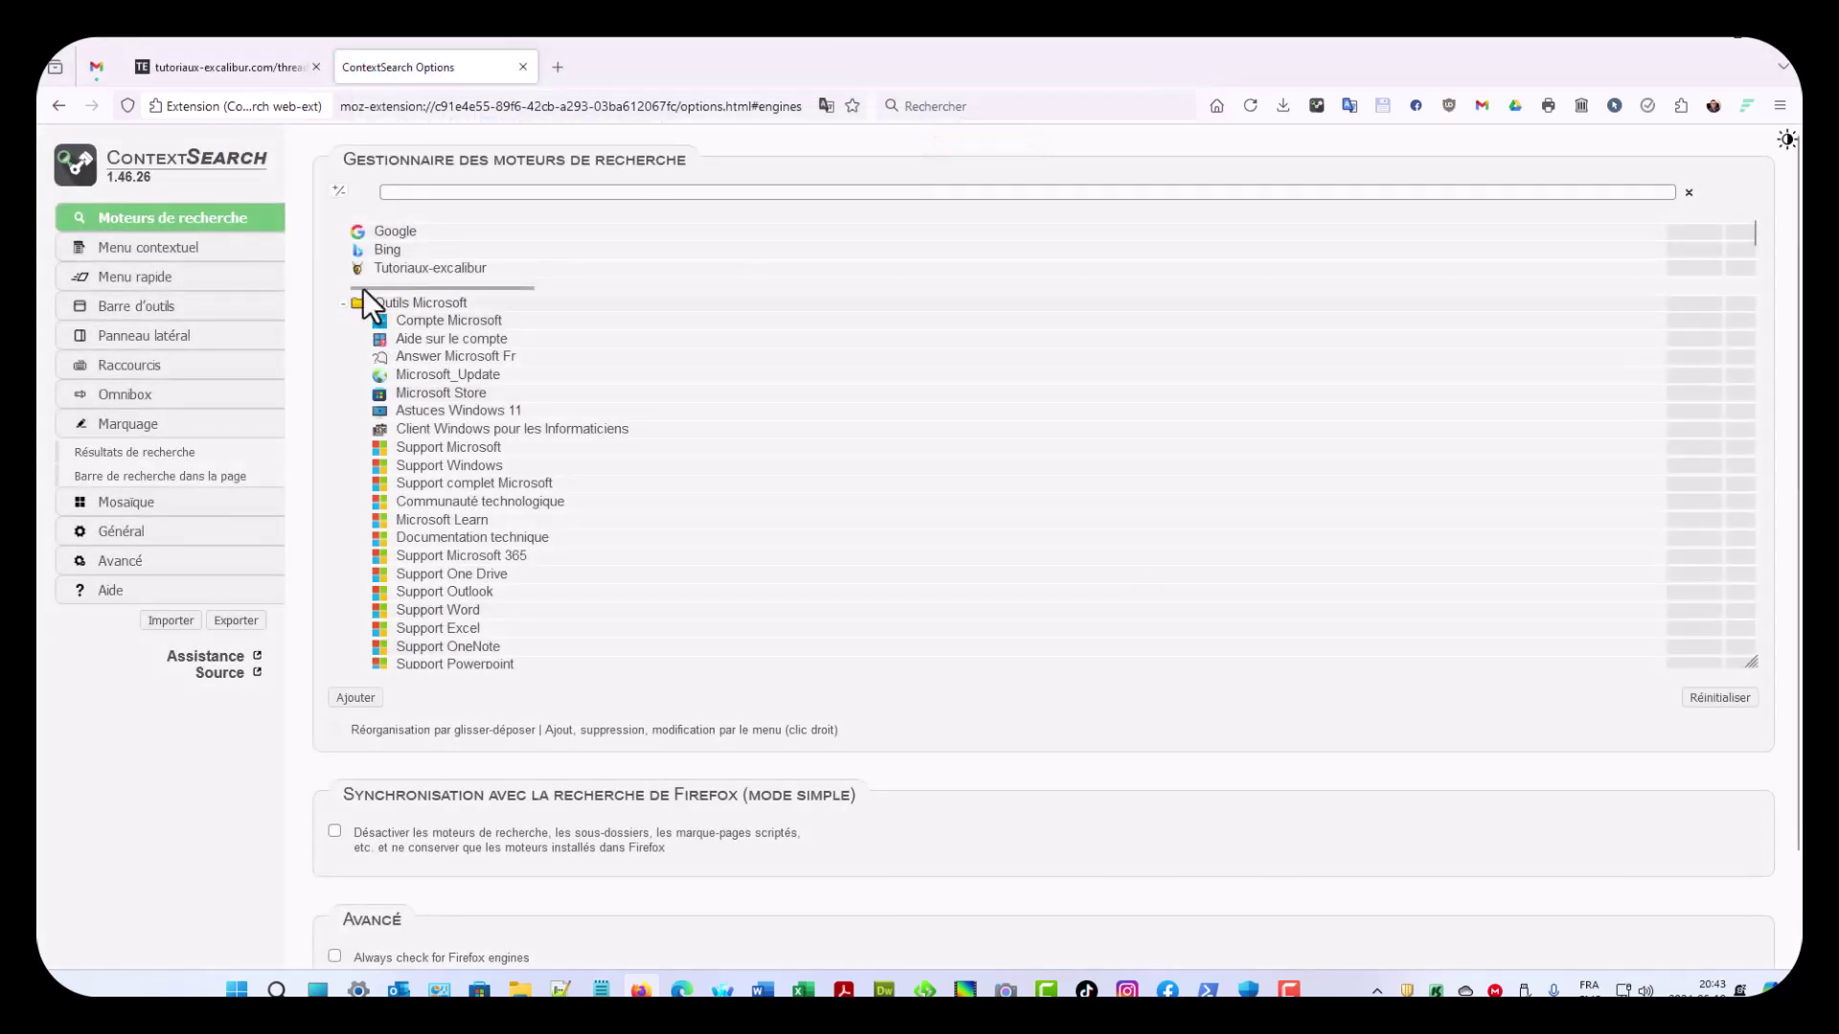
Step: Collapse all folders in the search engine manager and look through the list of imported categories
click(336, 195)
scroll(802, 394, down, 4)
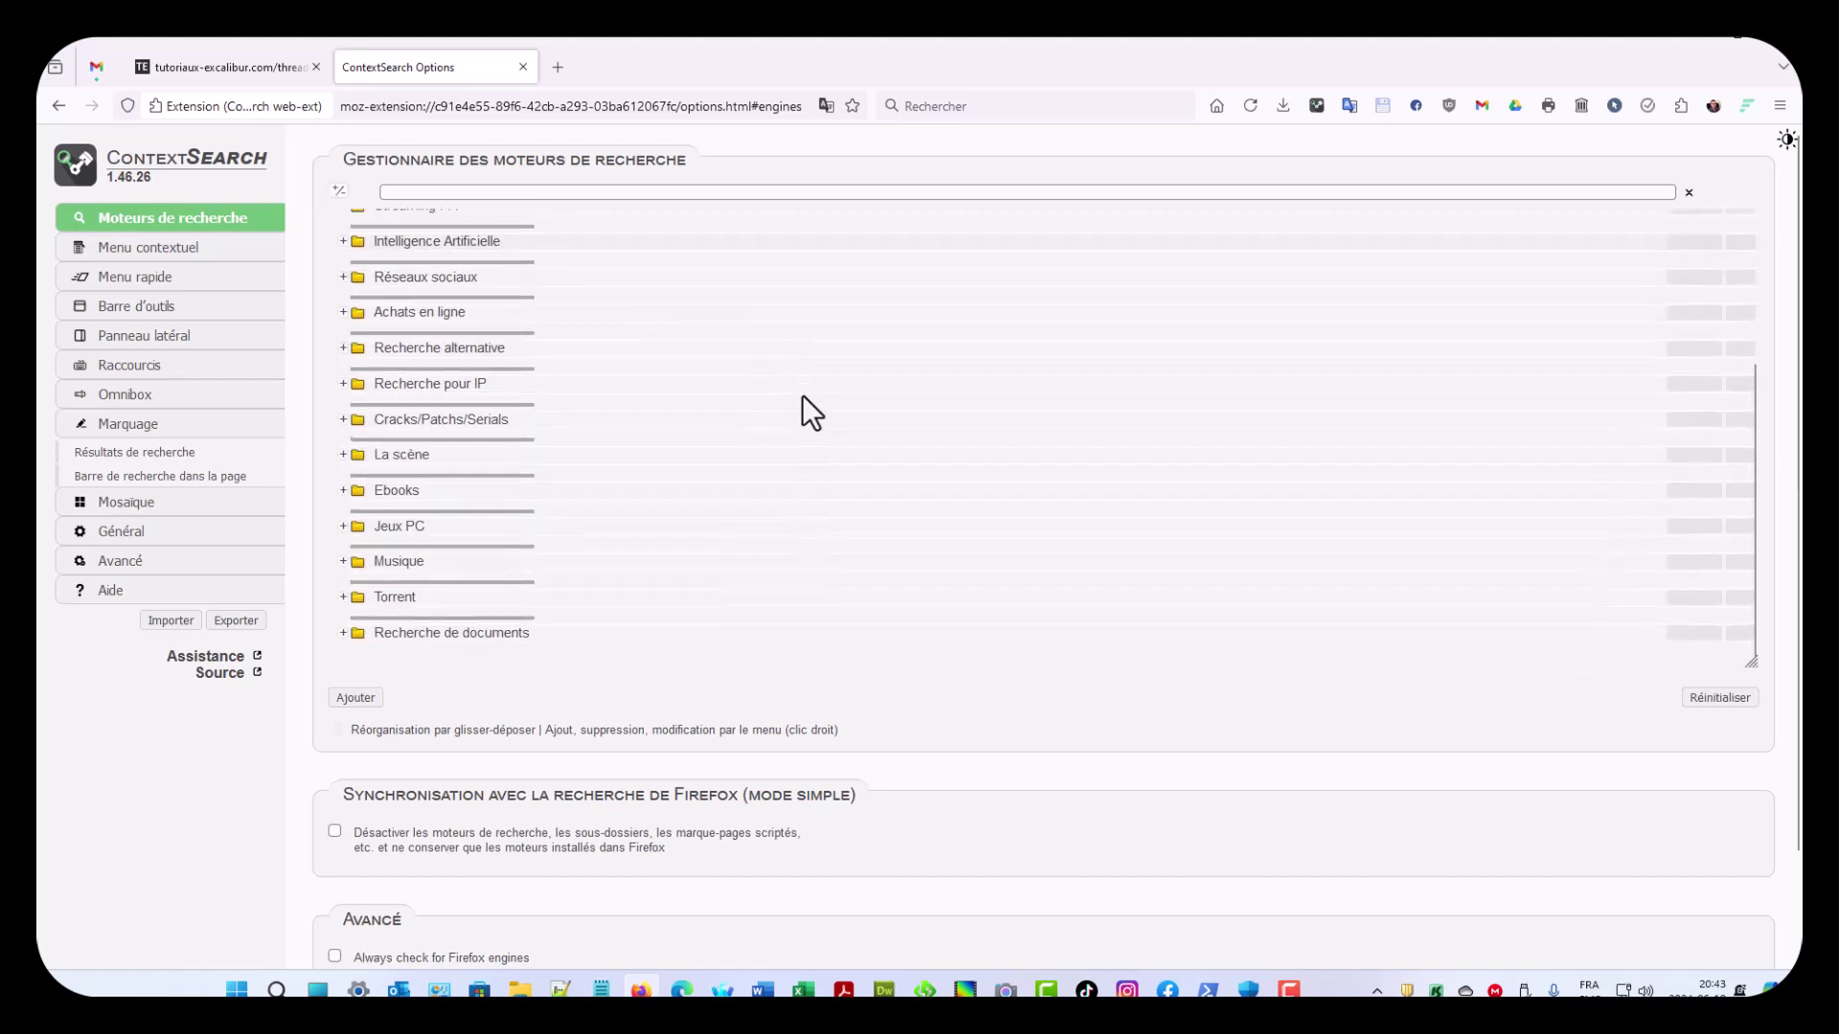
scroll(802, 396, up, 4)
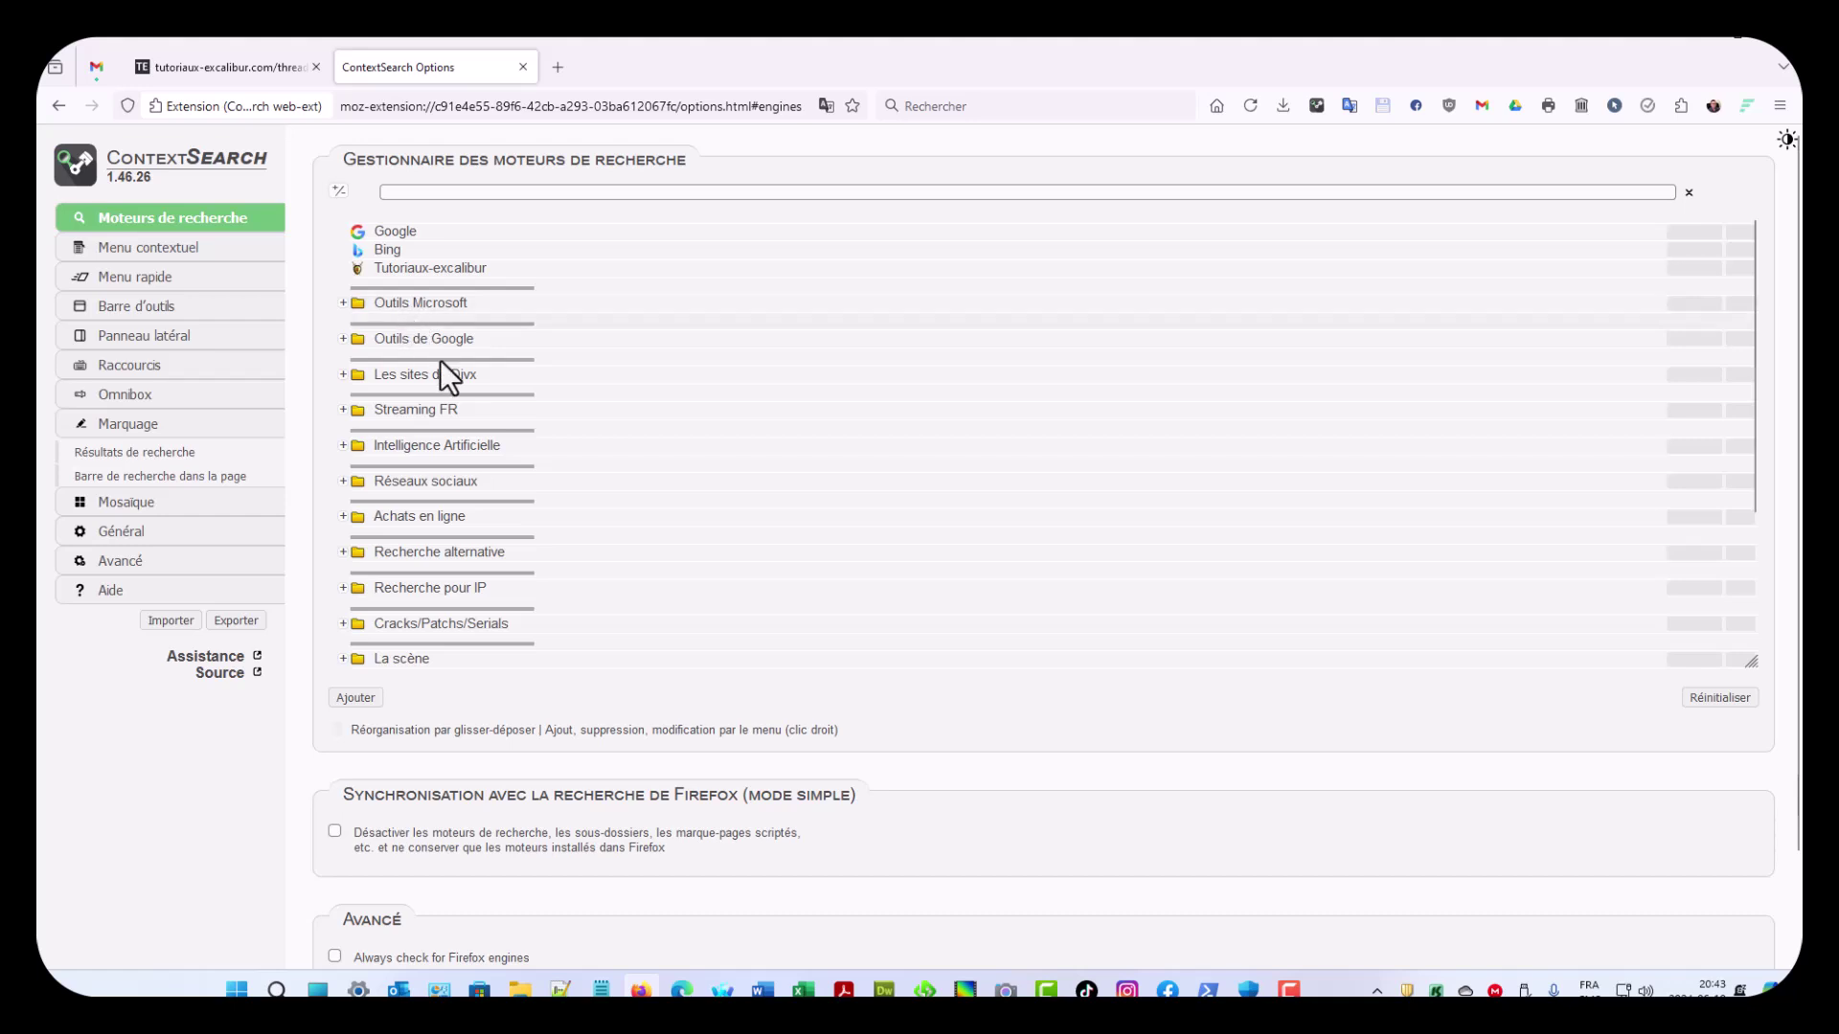
scroll(496, 416, down, 4)
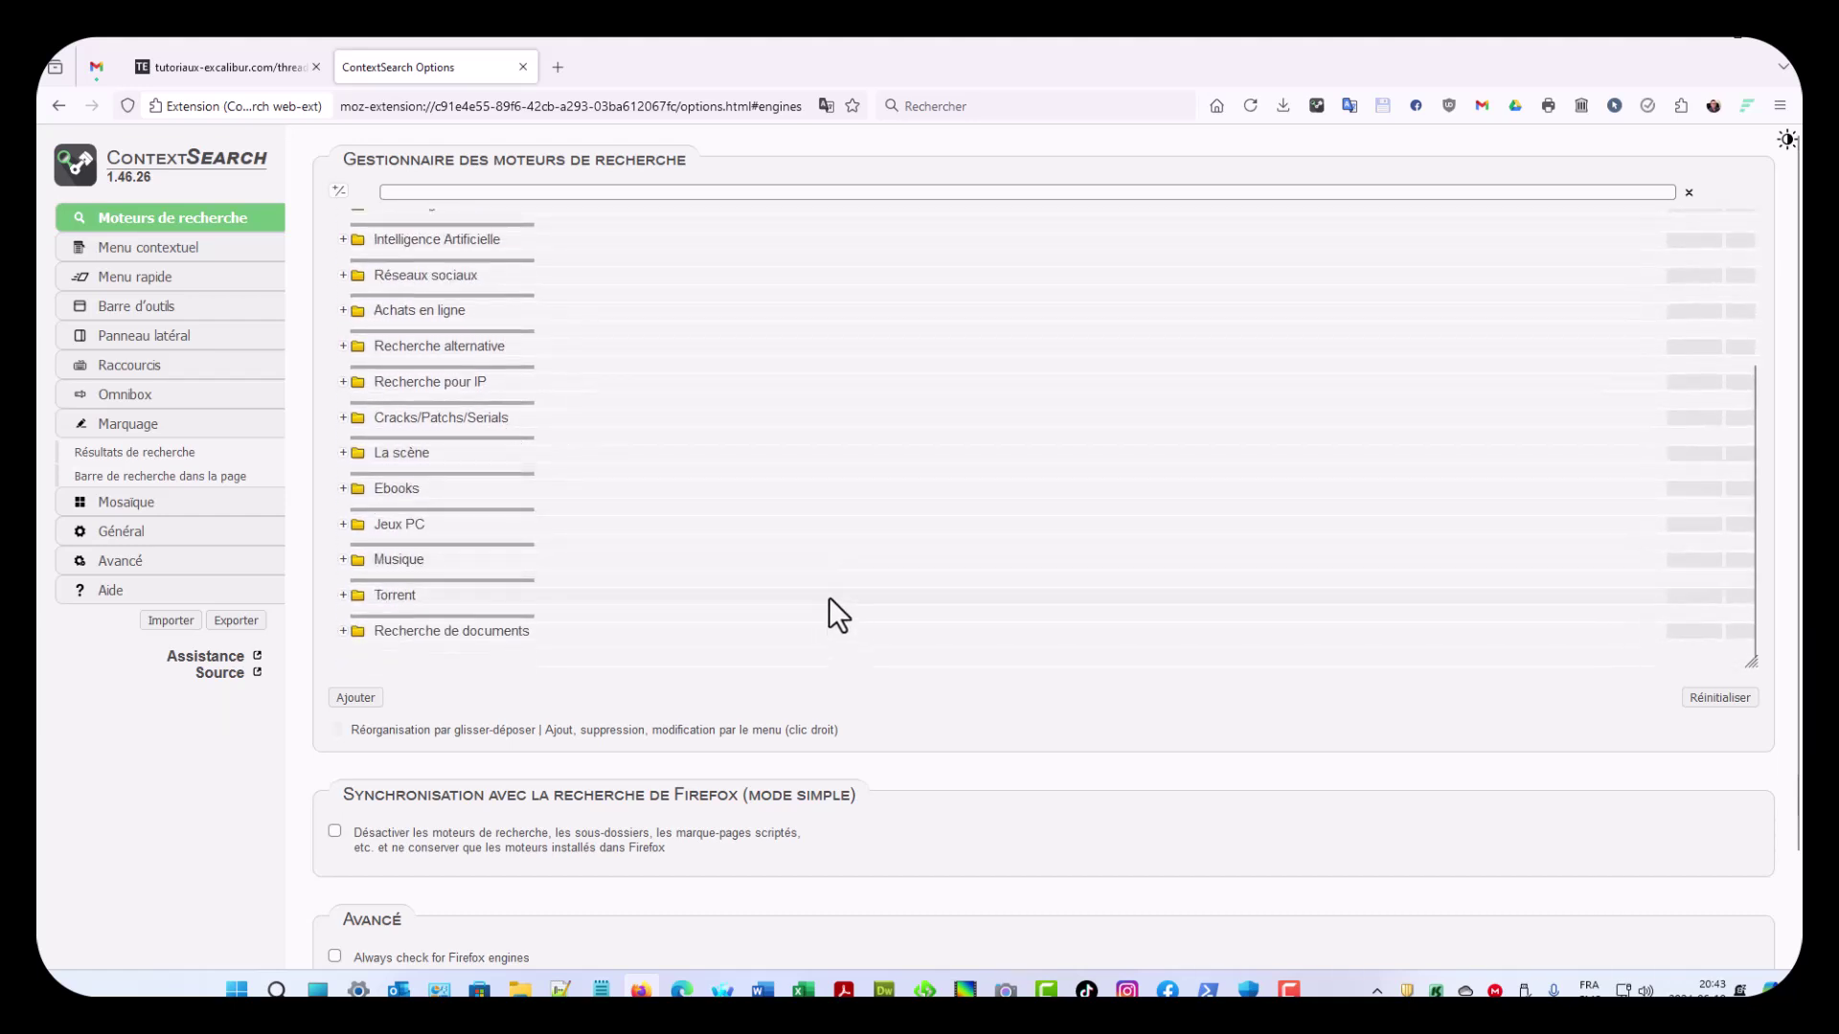
scroll(830, 599, up, 4)
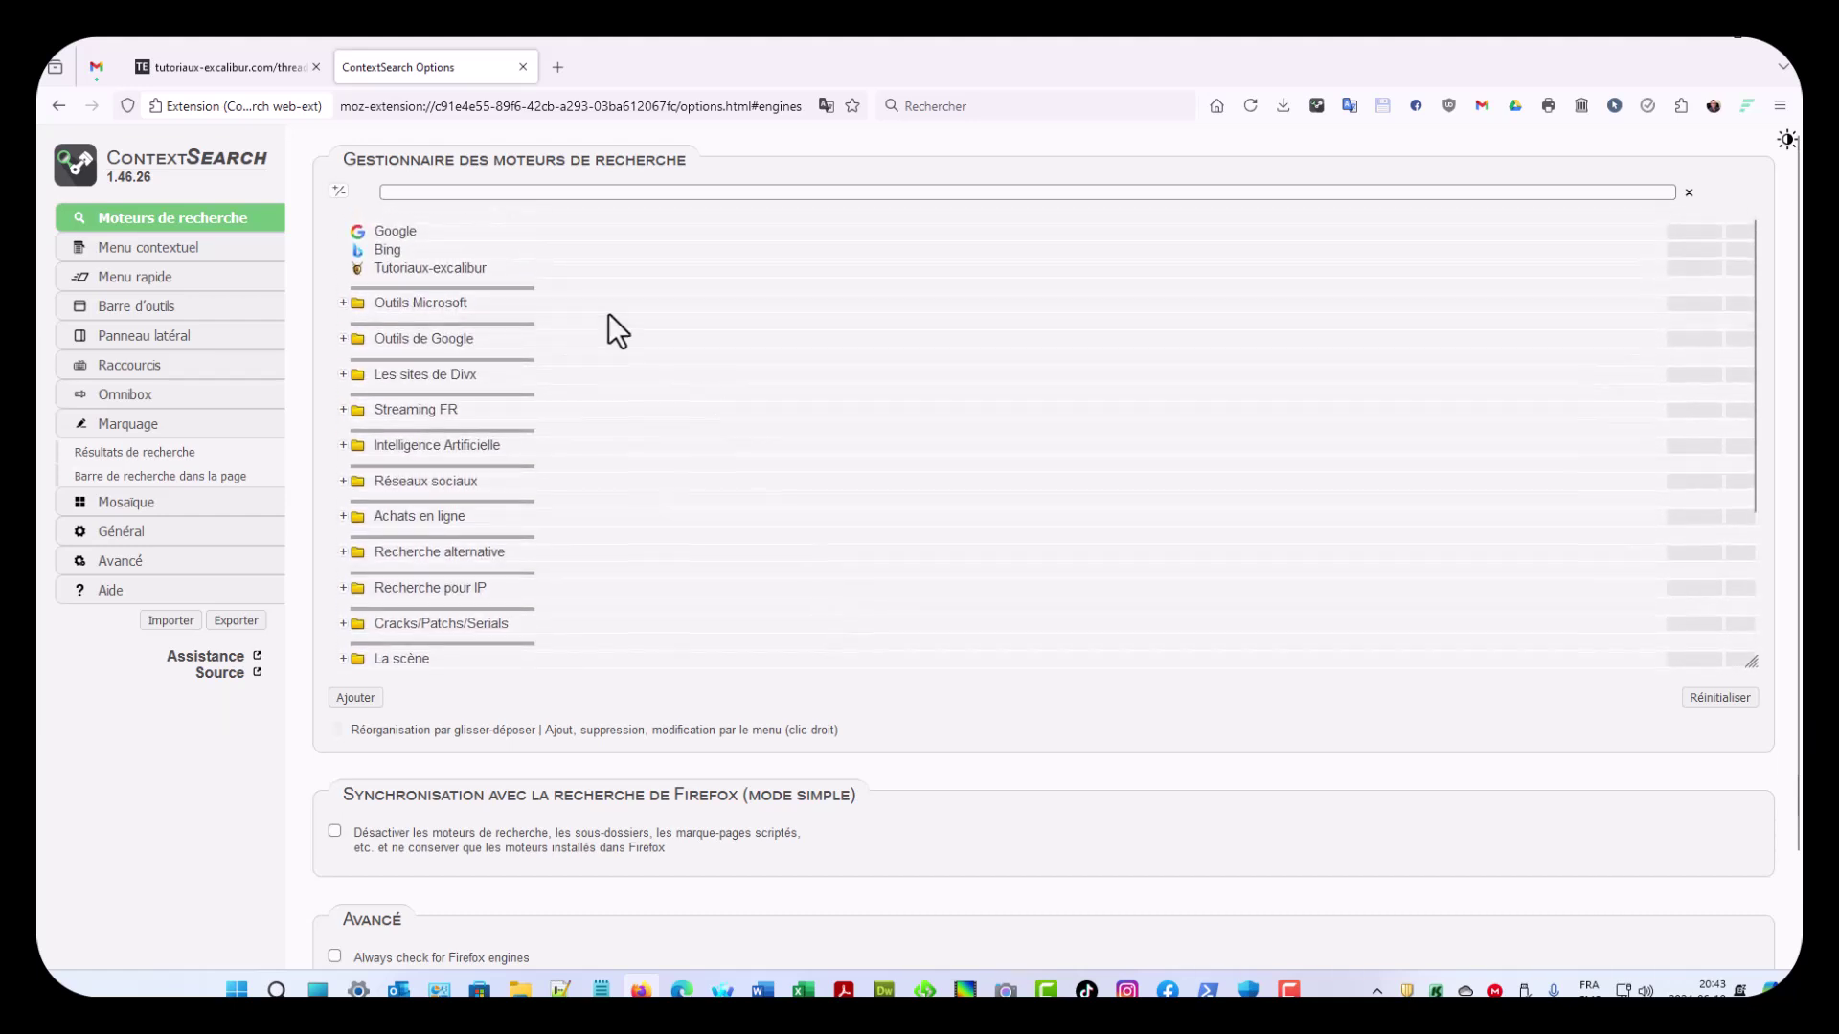
Step: Expand the Outils Microsoft folder and review the search engines it contains
click(343, 303)
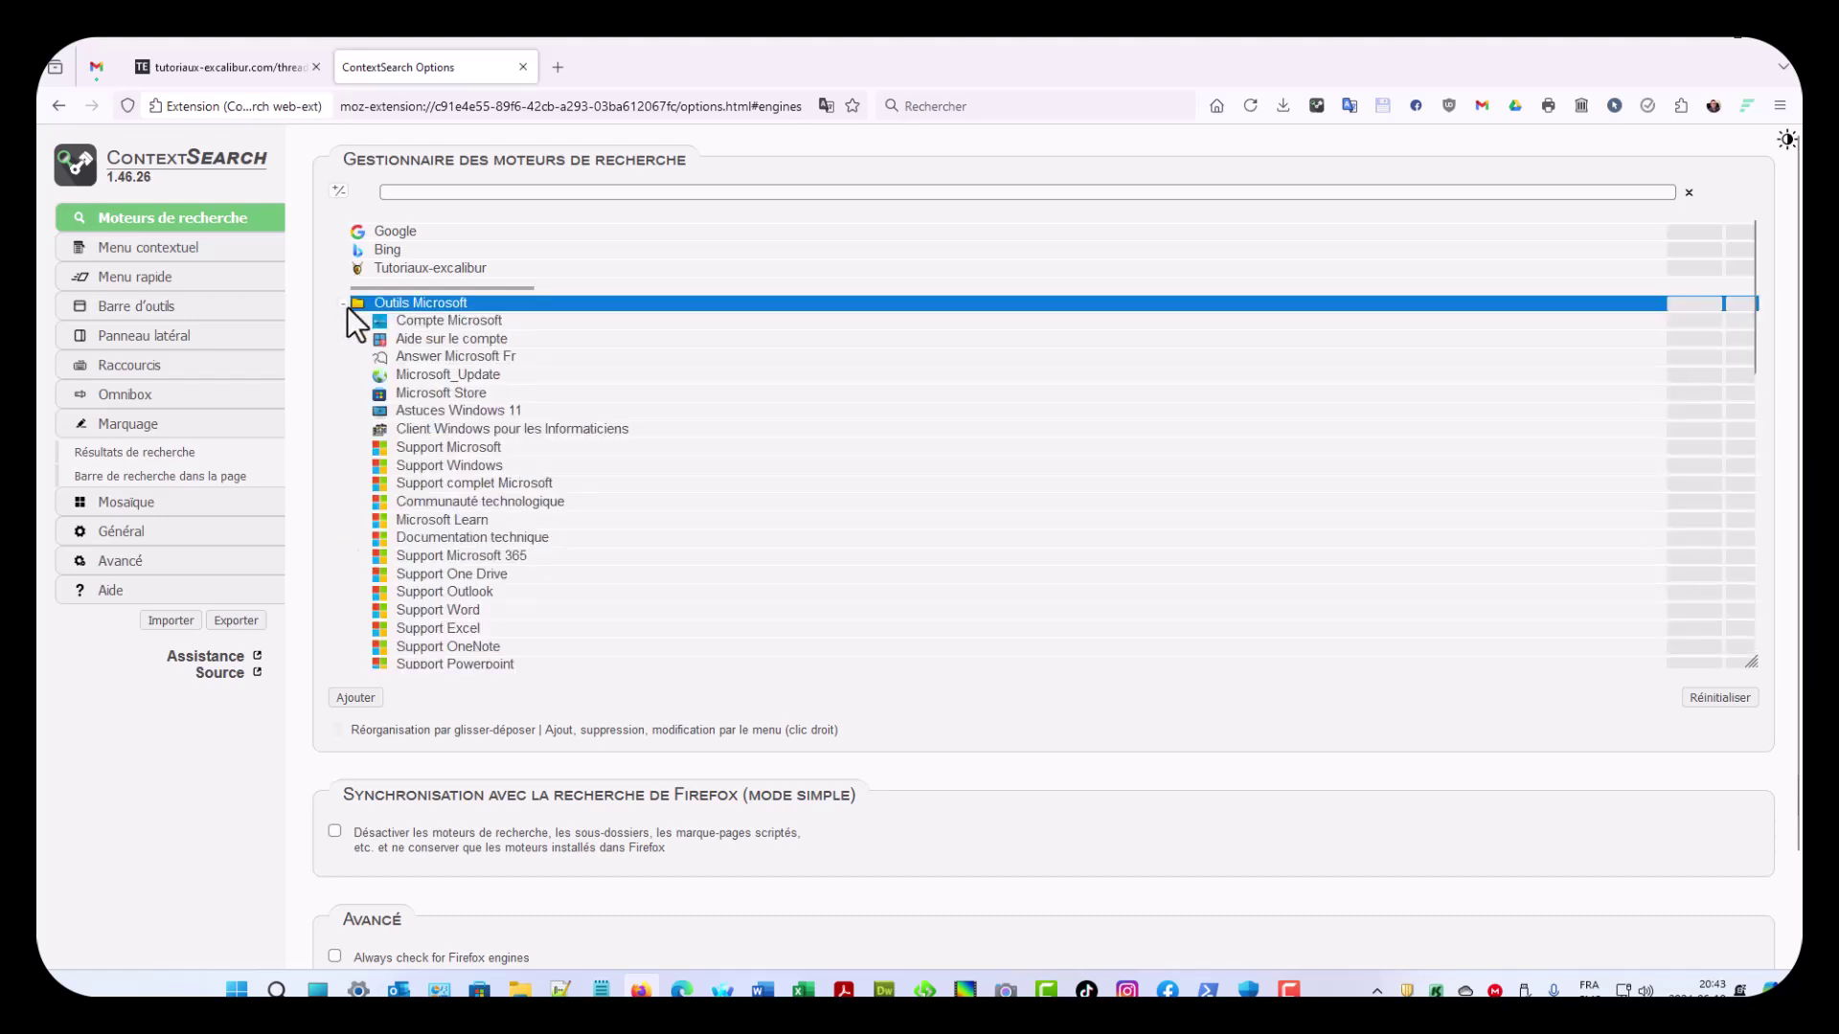
scroll(812, 473, down, 3)
scroll(814, 475, down, 2)
scroll(814, 475, up, 5)
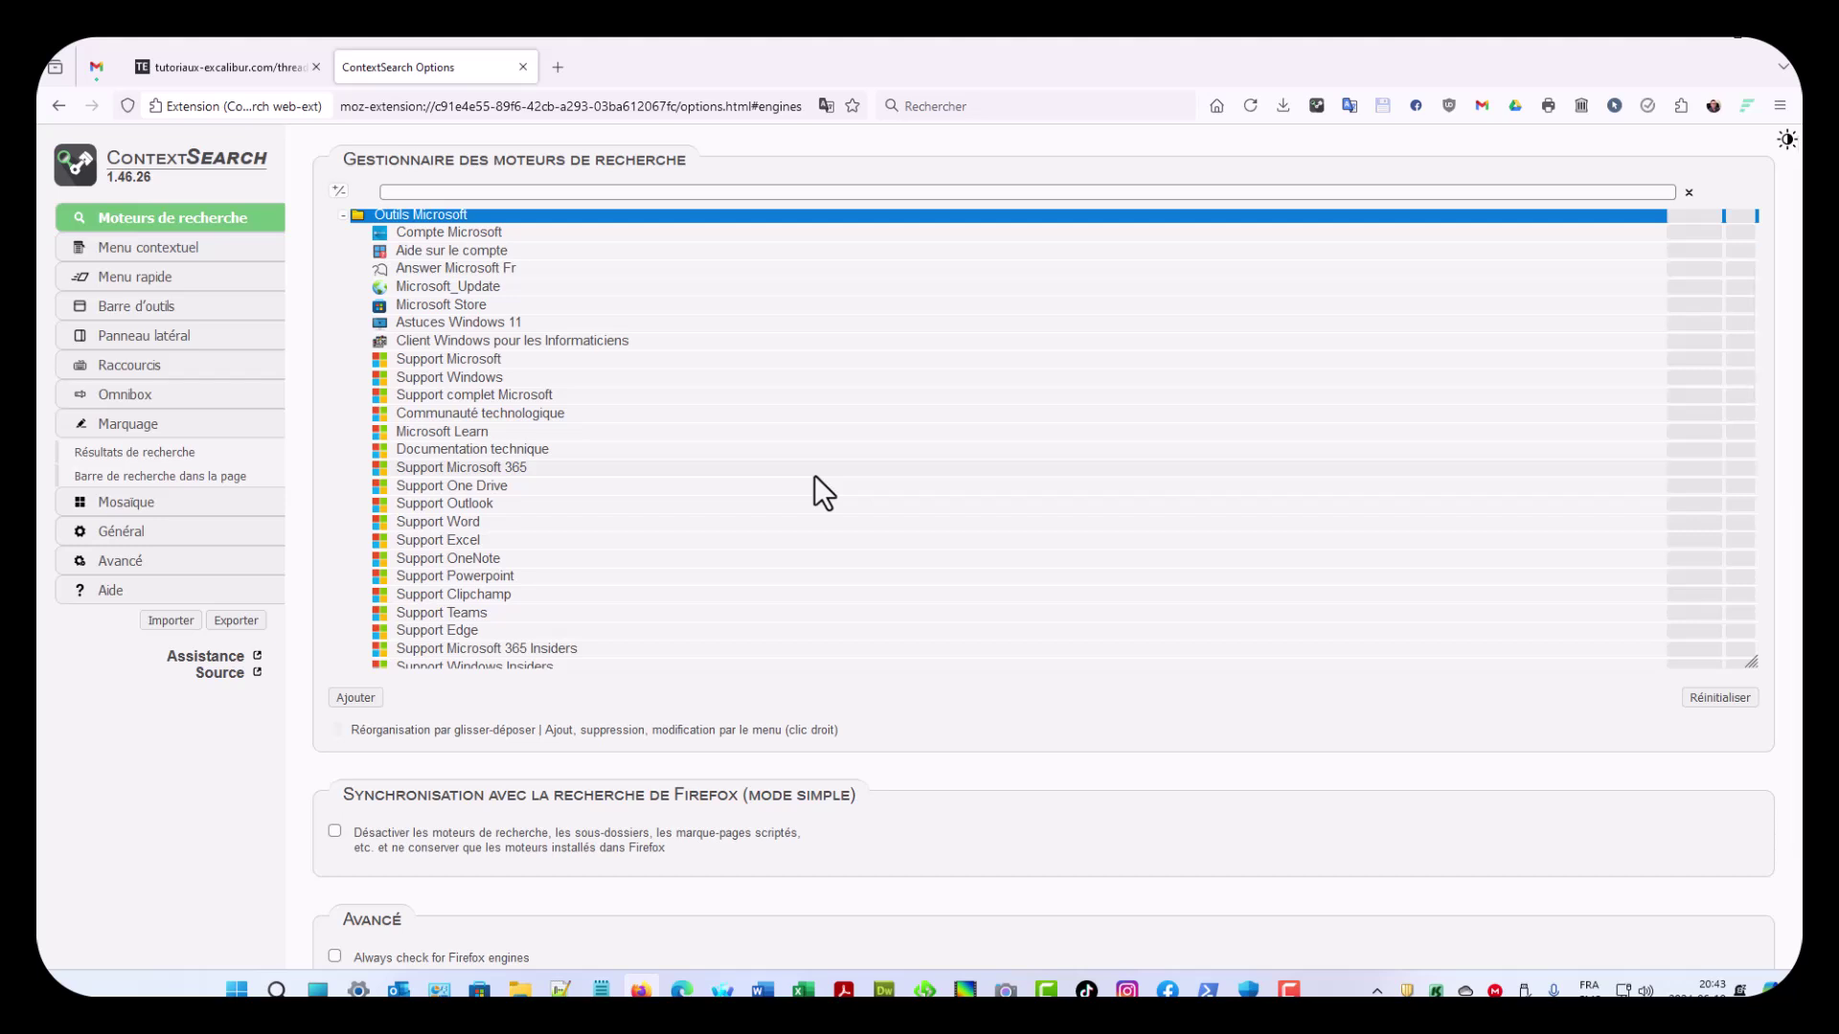
scroll(820, 479, down, 5)
scroll(820, 499, down, 1)
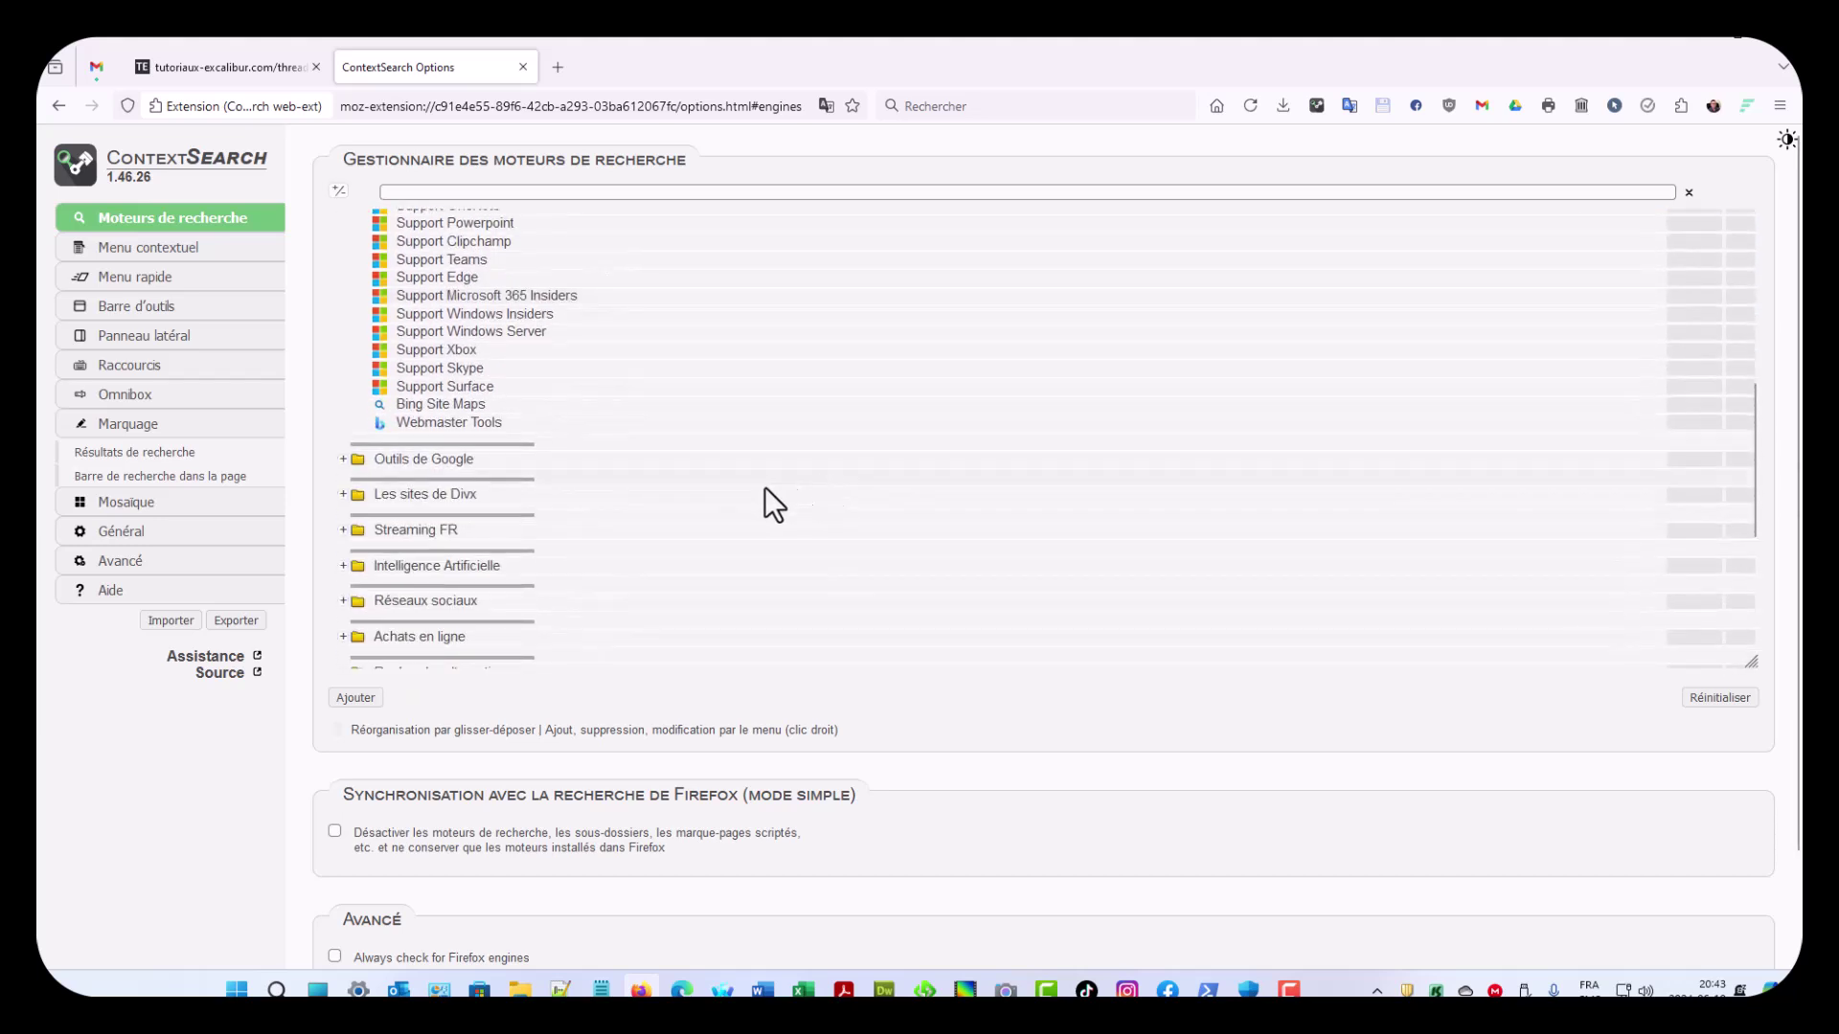
Step: Expand the Outils de Google folder and review its entries down to the next categories
click(342, 461)
scroll(790, 509, down, 6)
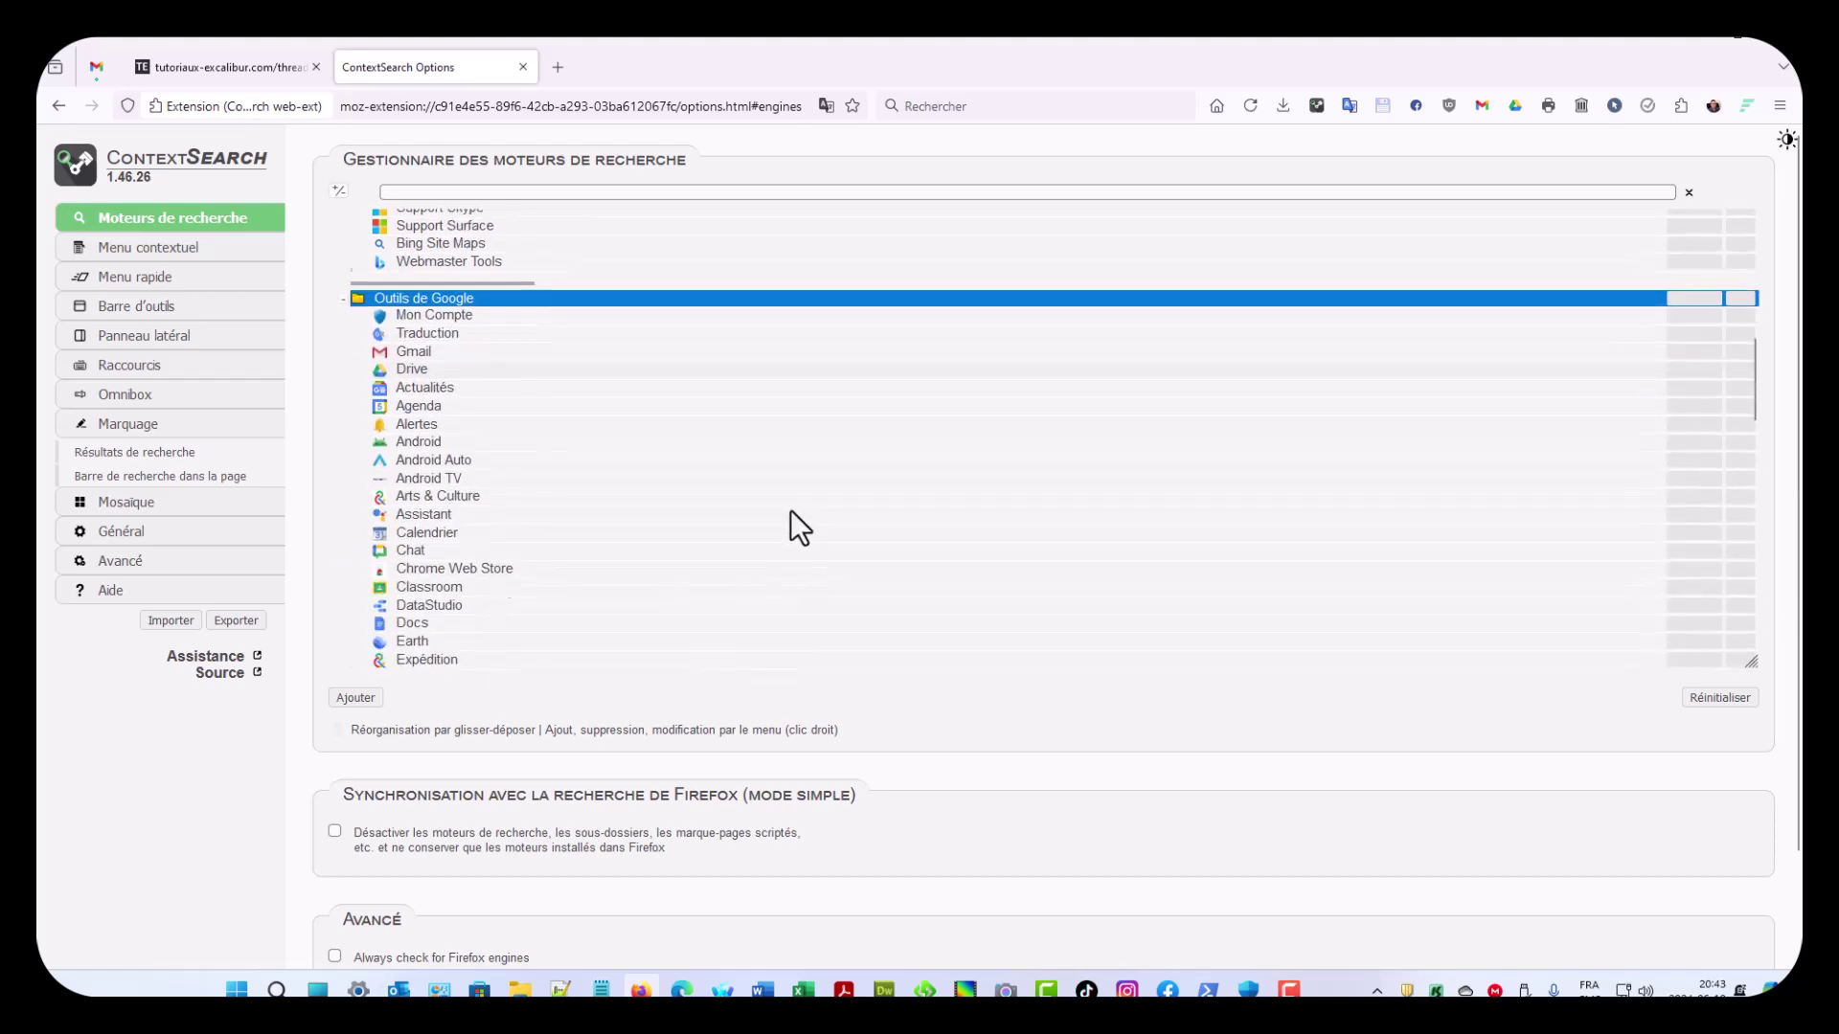
scroll(795, 518, down, 10)
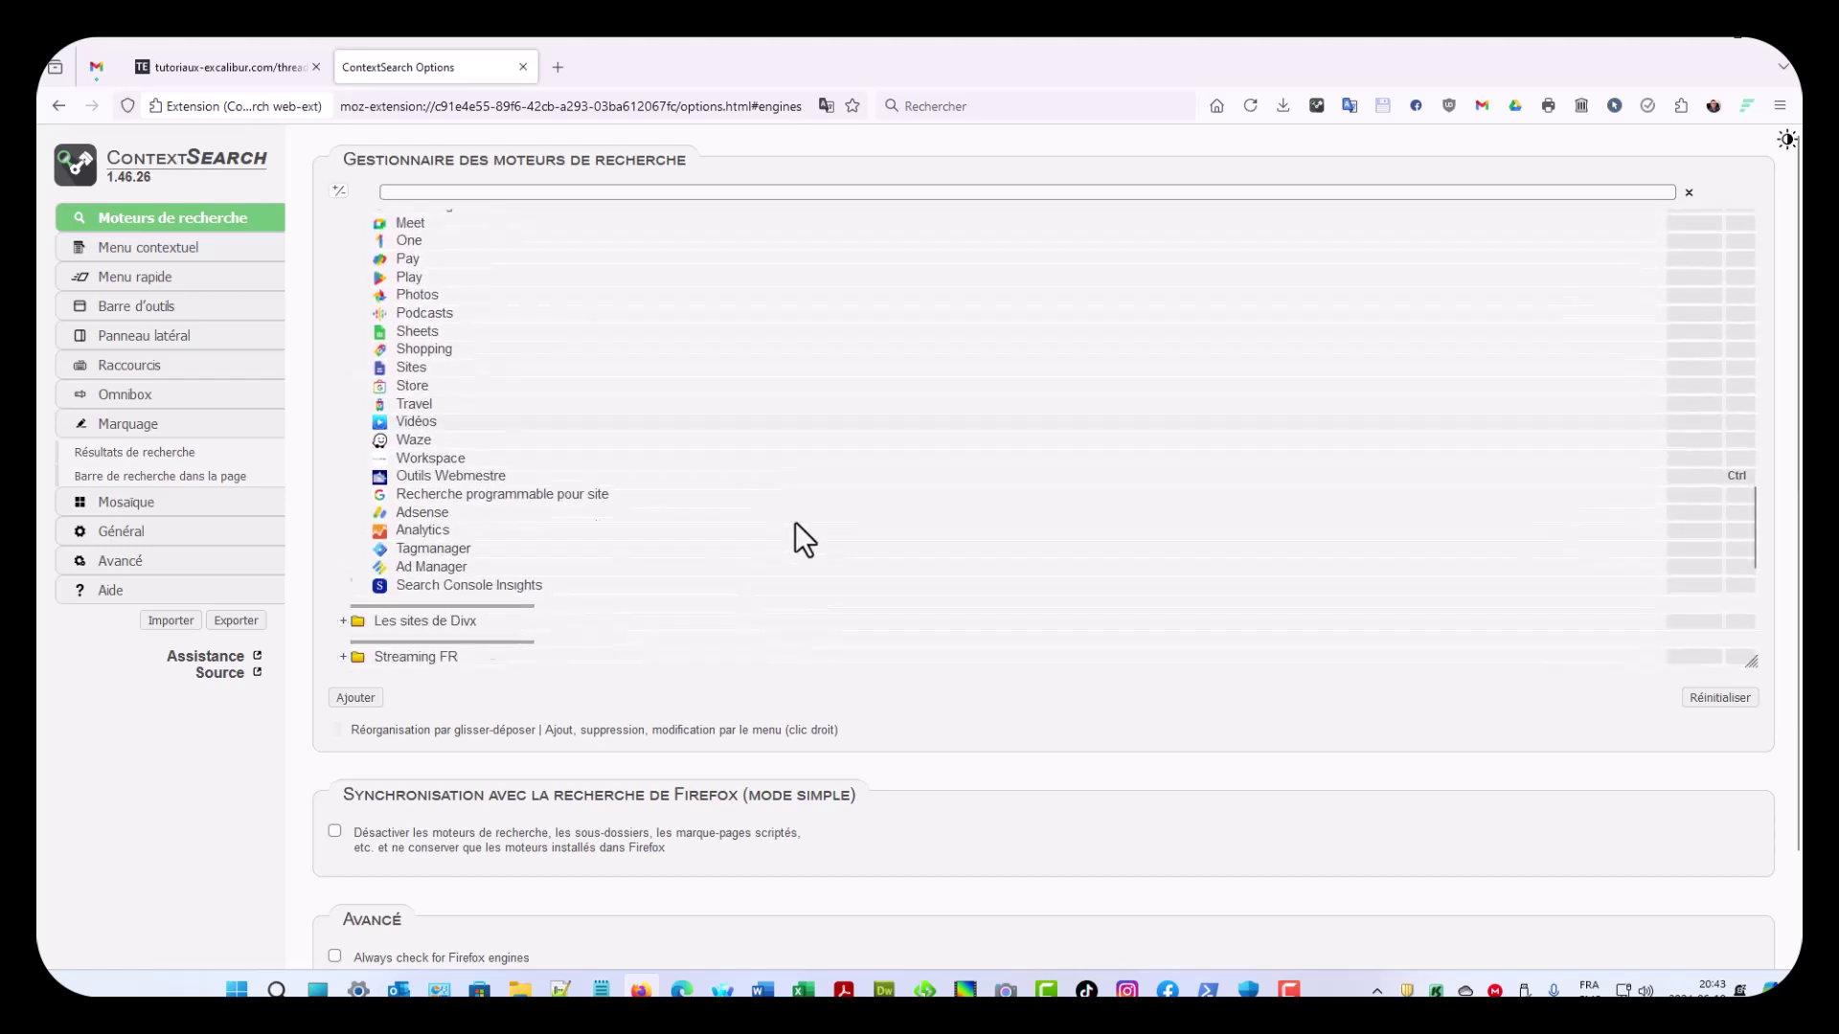
scroll(795, 521, up, 4)
scroll(793, 525, down, 7)
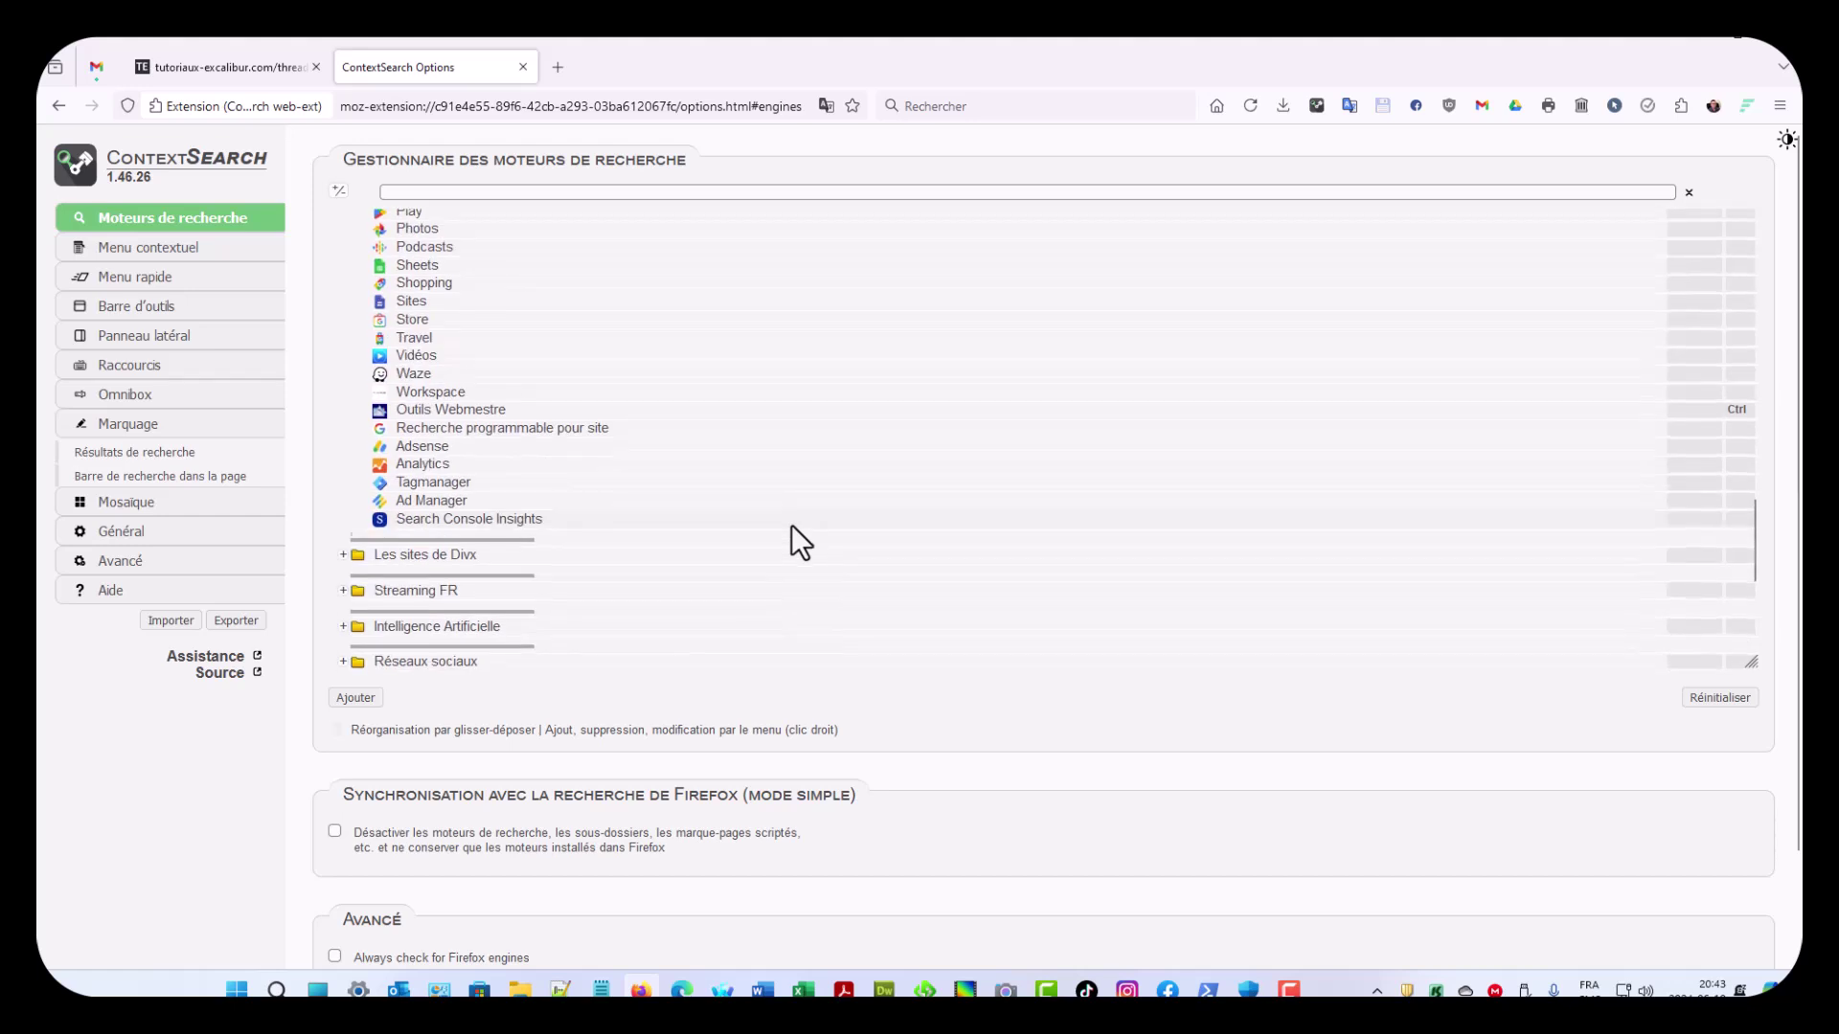
scroll(517, 448, down, 4)
scroll(524, 443, up, 2)
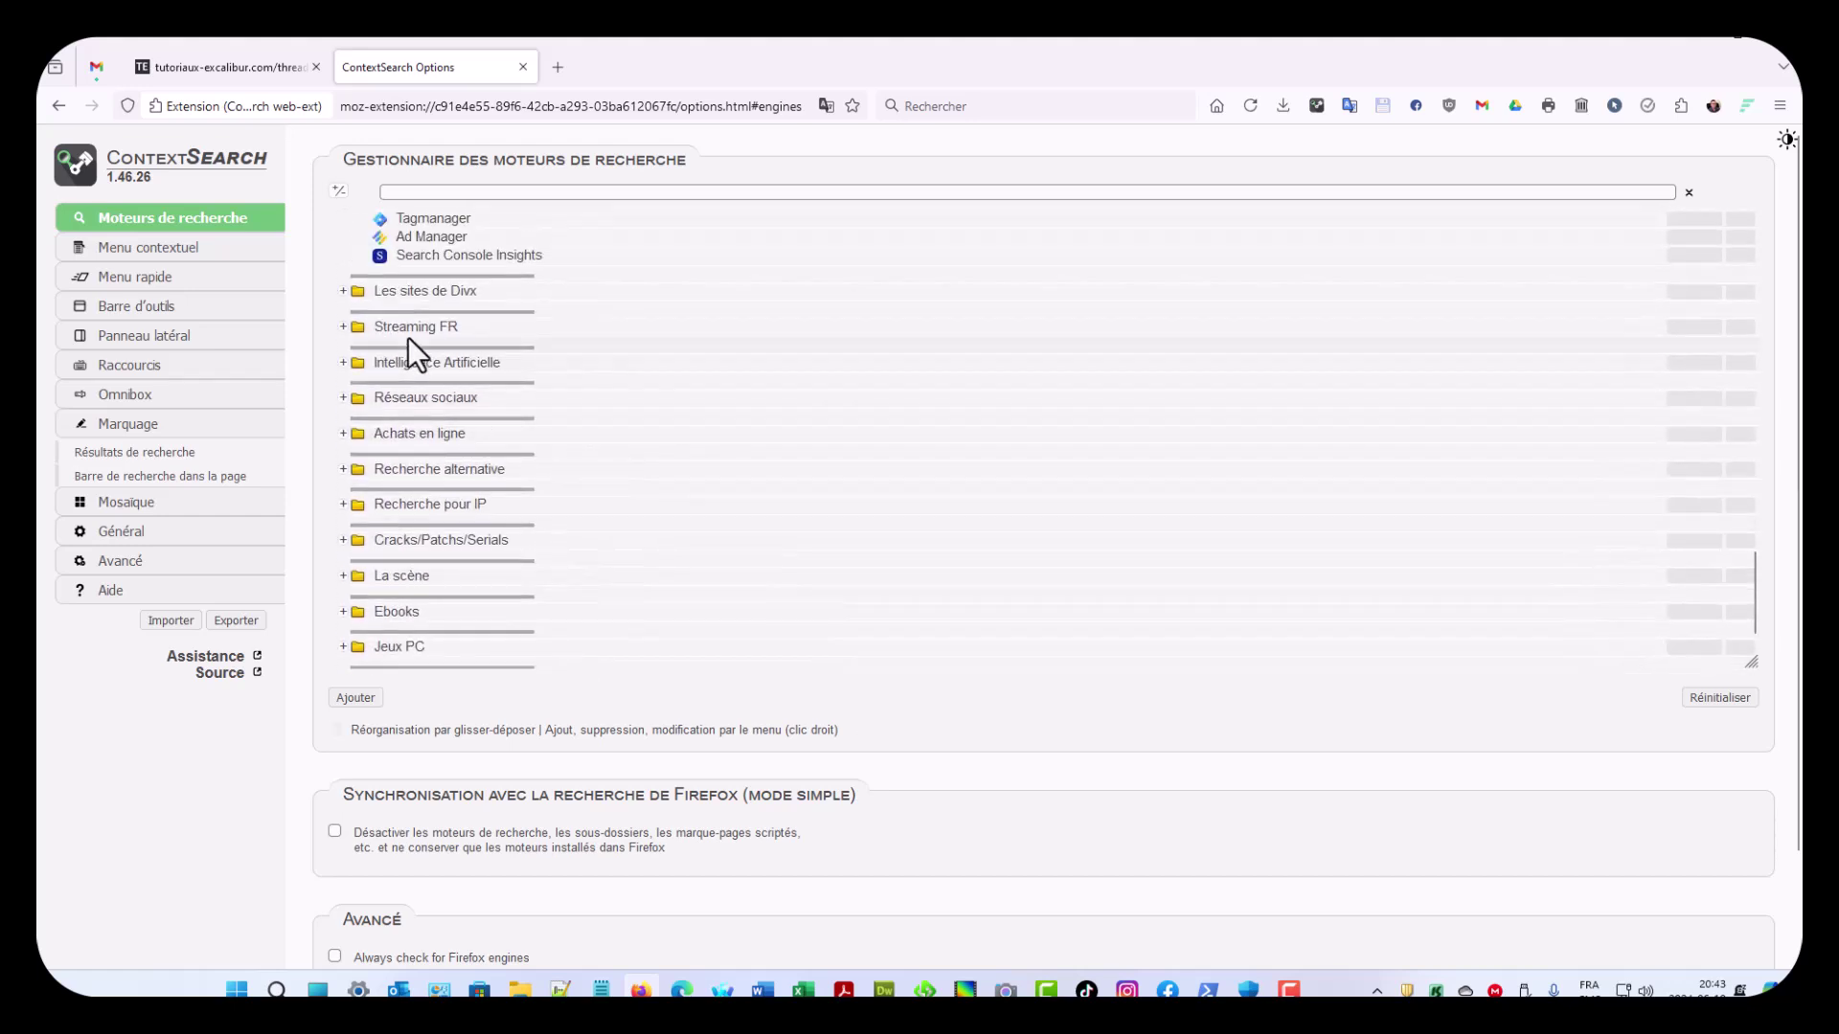
Step: Expand the Les sites de Divx folder and review the sites listed in it
click(342, 291)
scroll(764, 487, down, 2)
scroll(764, 489, down, 3)
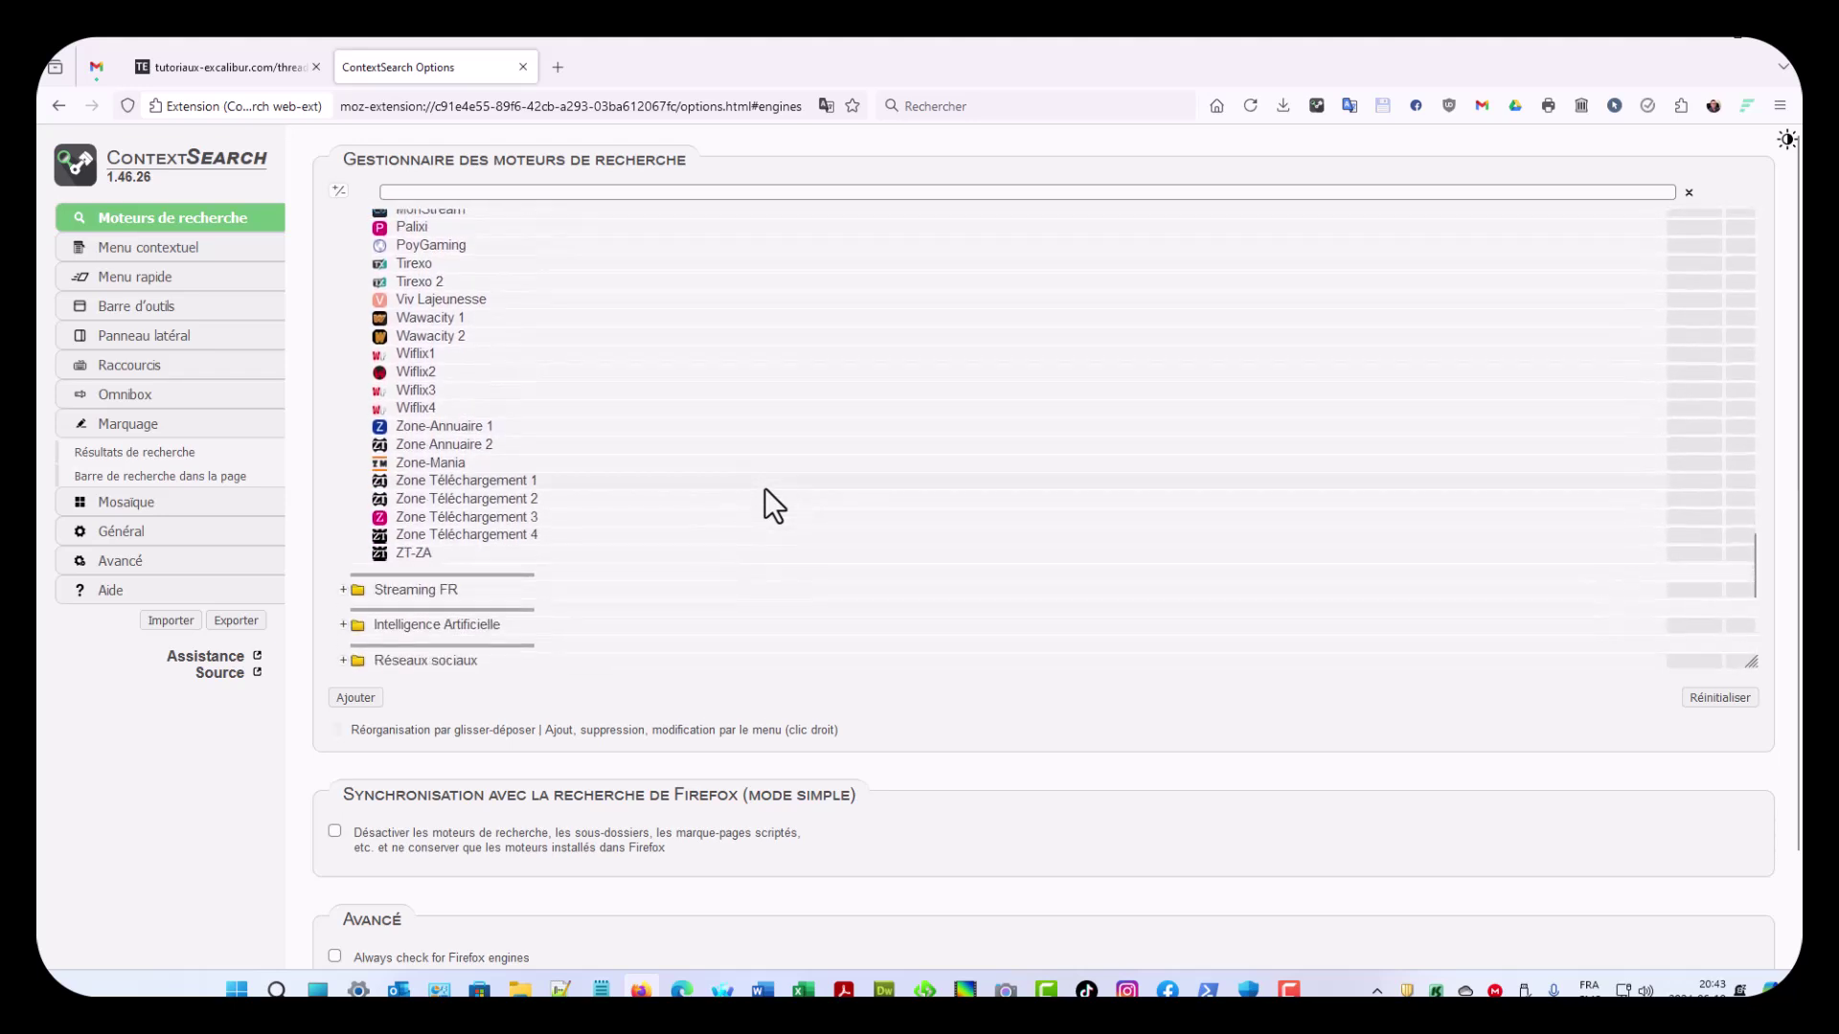
scroll(764, 489, up, 4)
scroll(765, 488, down, 4)
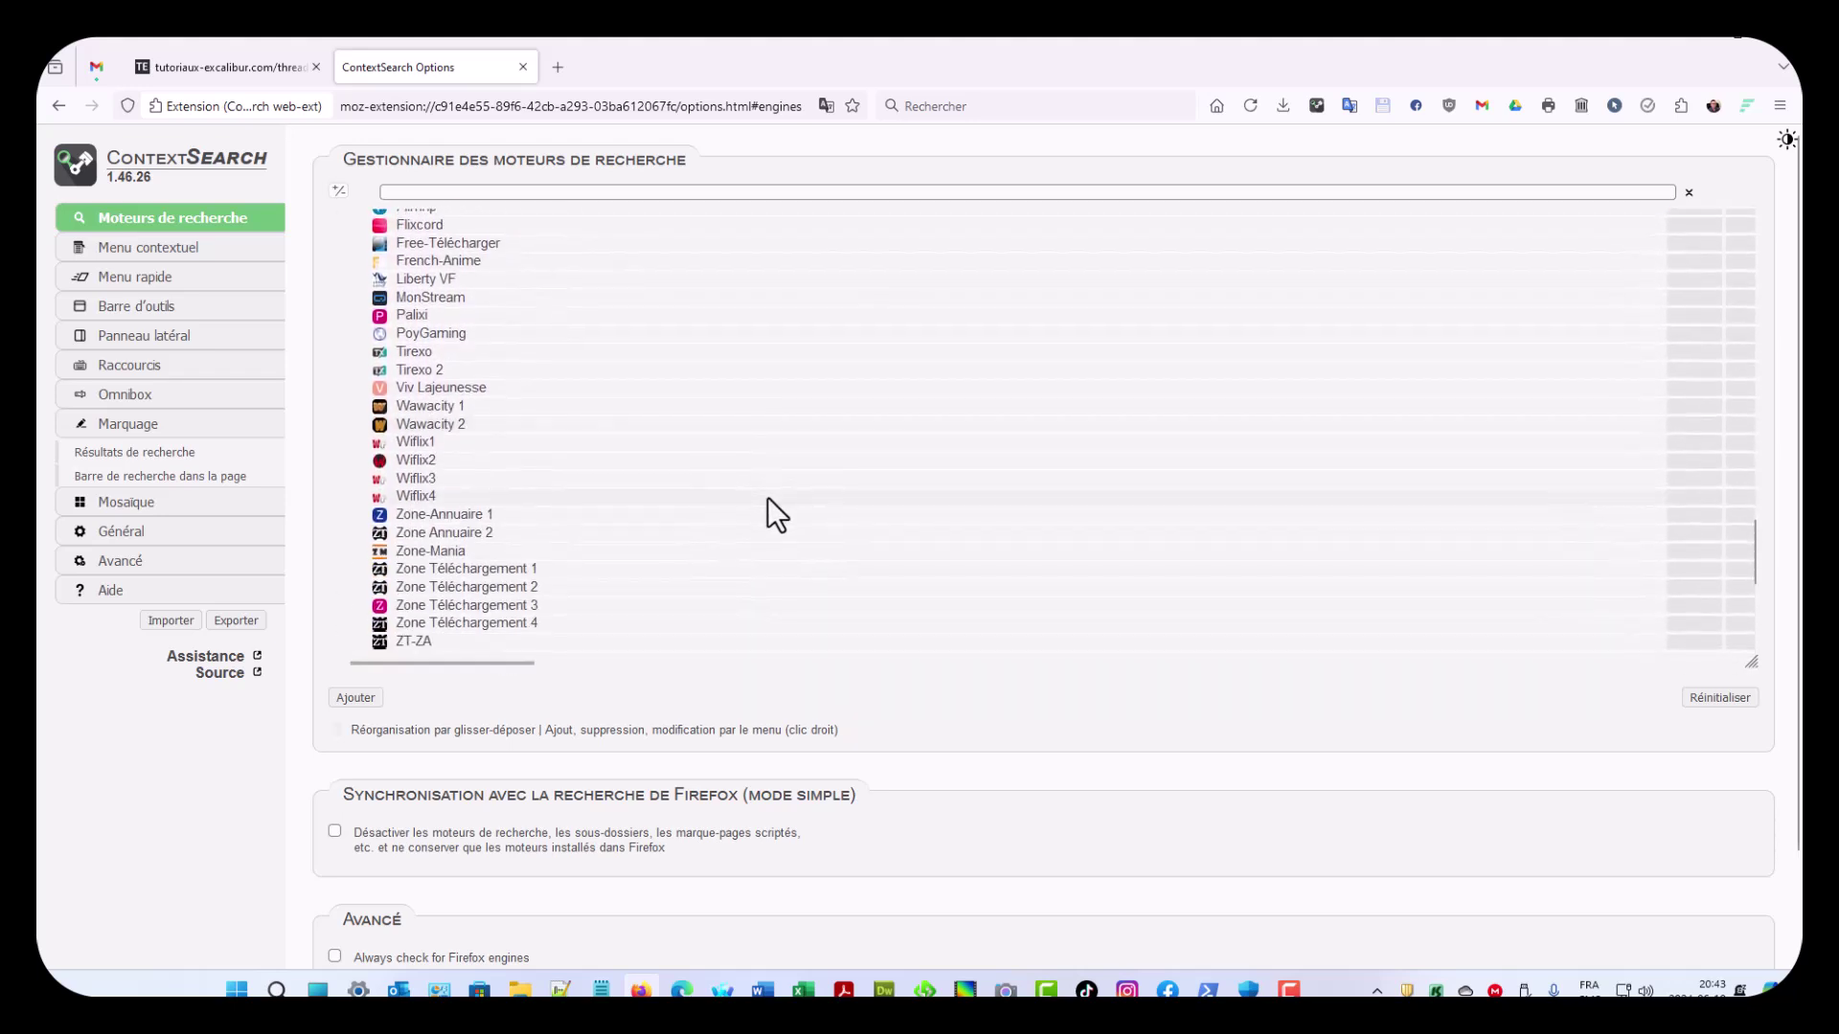
scroll(767, 498, down, 1)
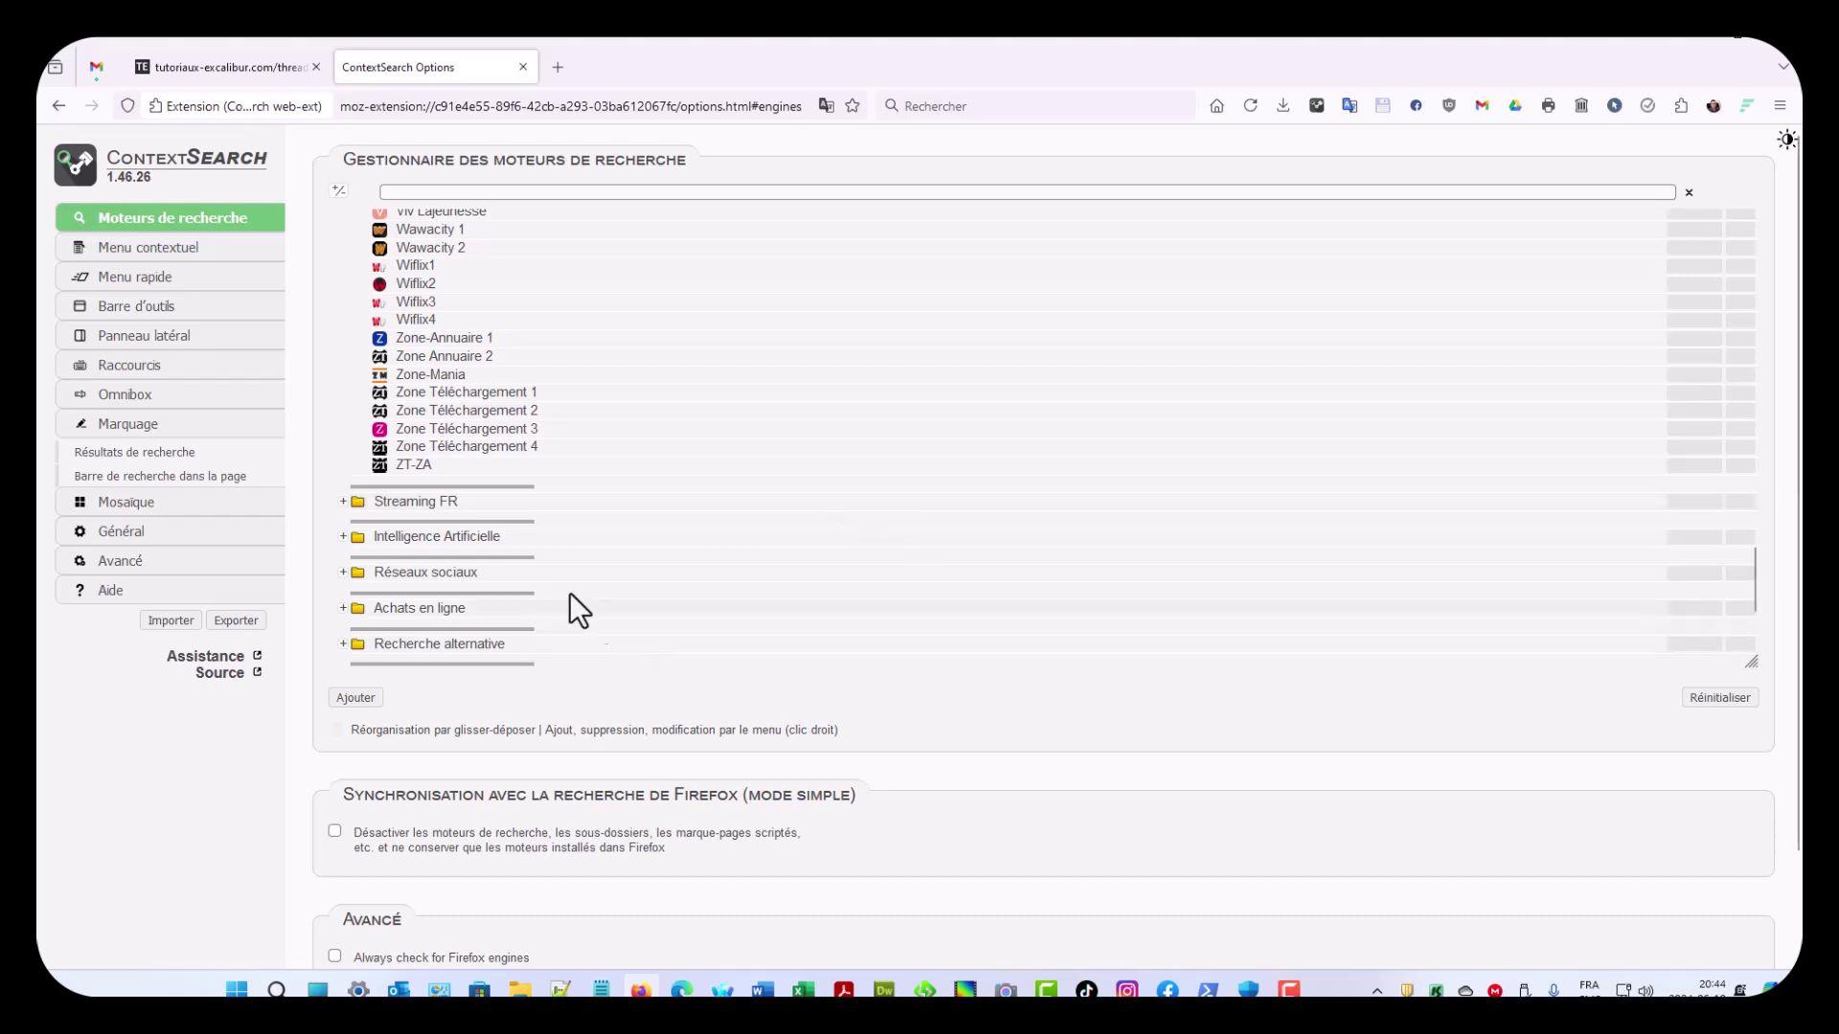
Step: Expand the Streaming FR folder and go through its list of streaming sites
click(343, 502)
scroll(517, 531, down, 5)
scroll(552, 537, down, 15)
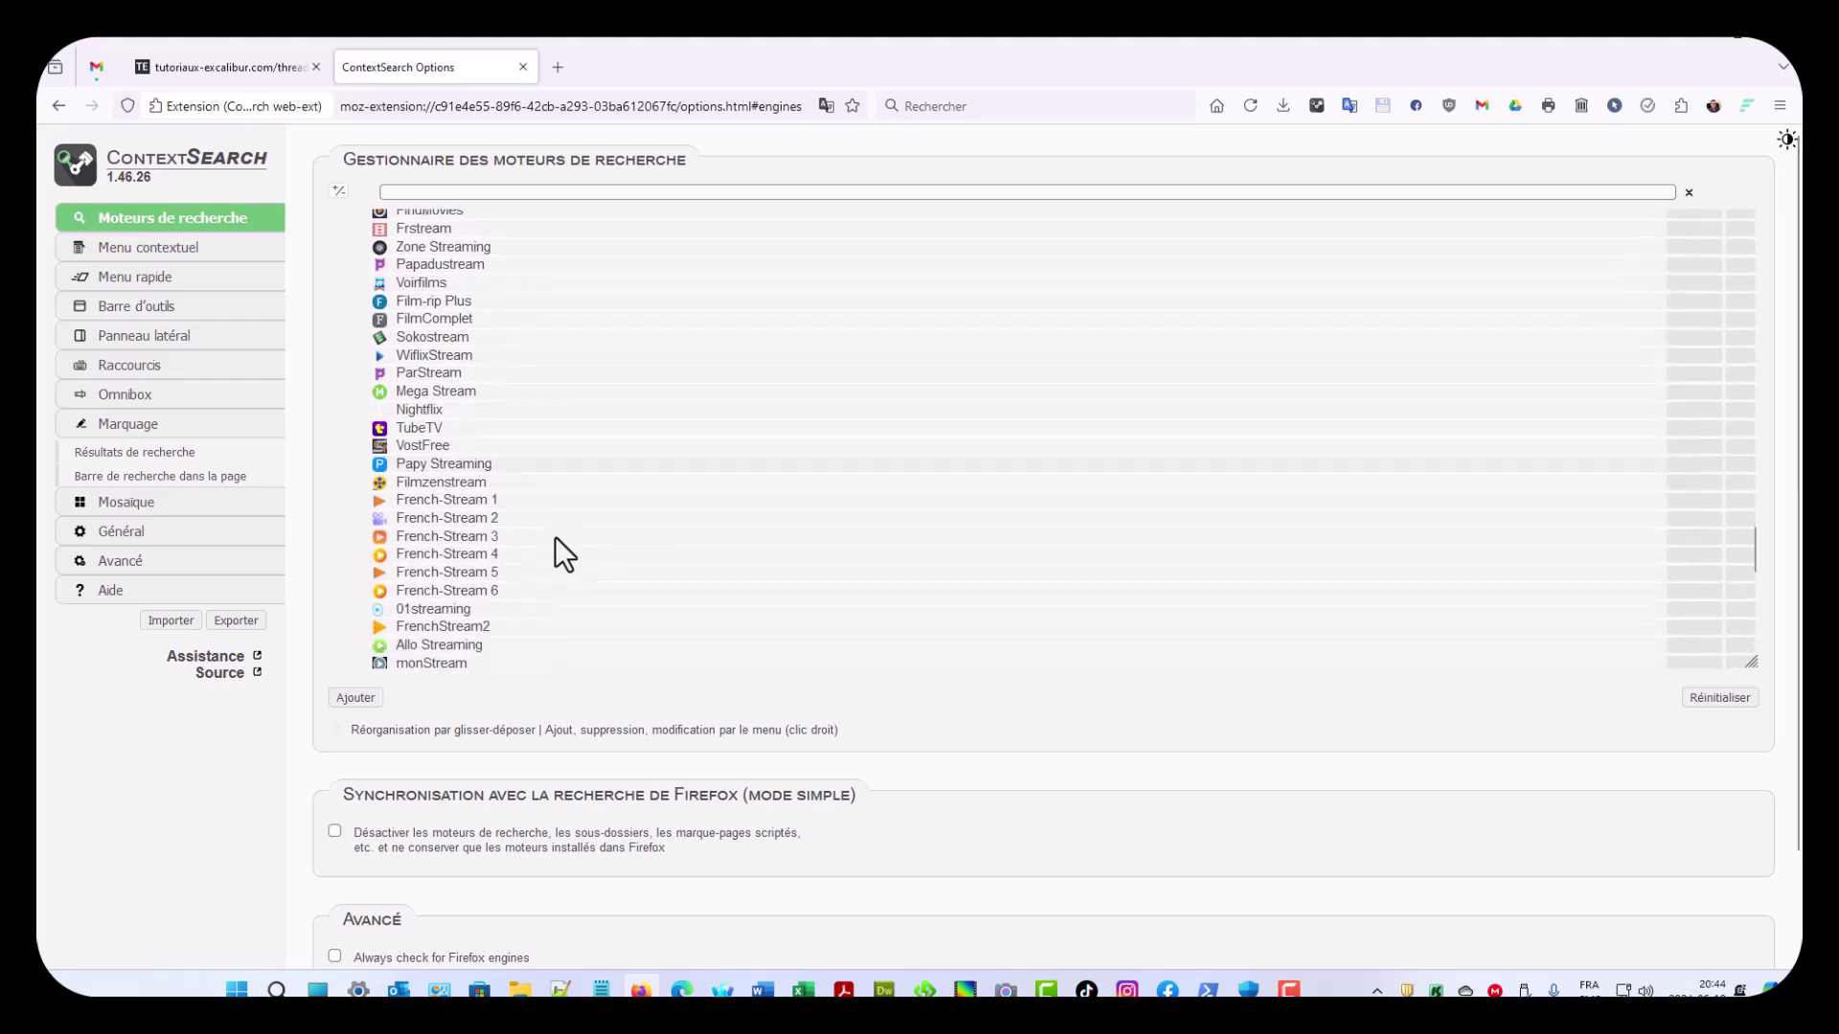
scroll(554, 536, down, 9)
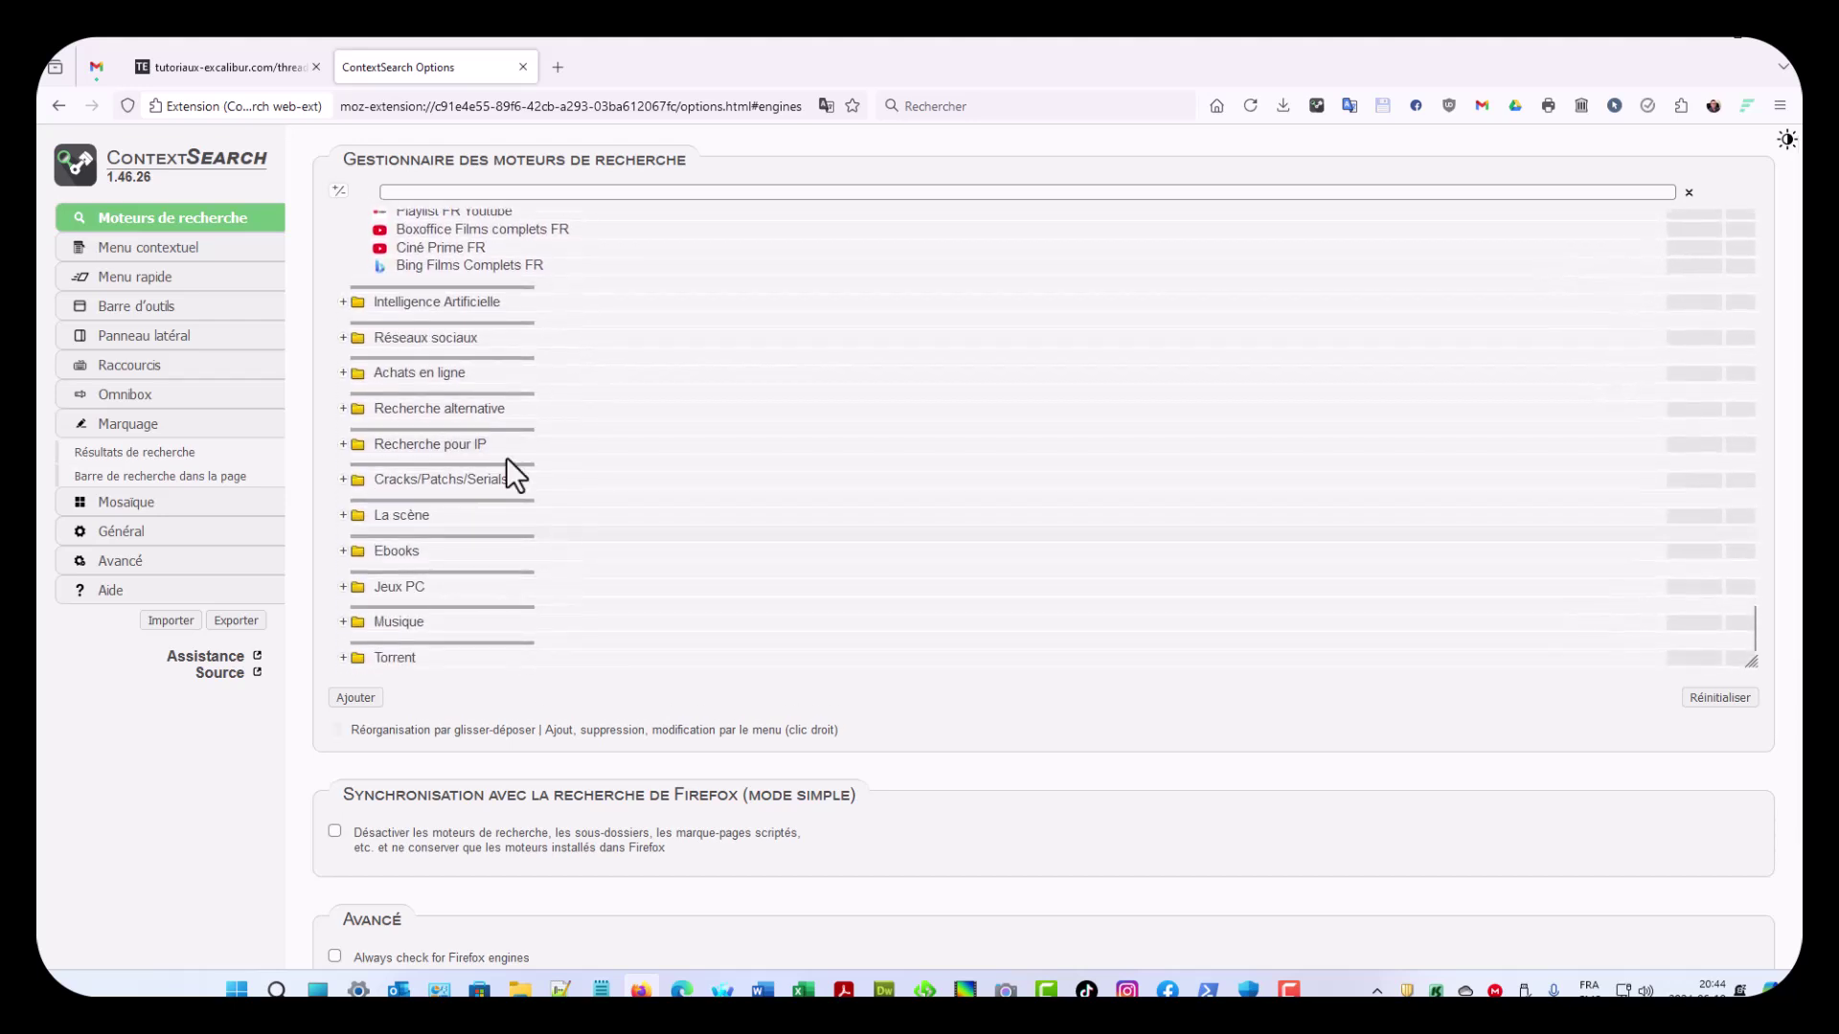
Step: Expand the Intelligence Artificielle folder and review the AI tools it contains
click(343, 302)
scroll(546, 371, down, 5)
scroll(548, 372, up, 5)
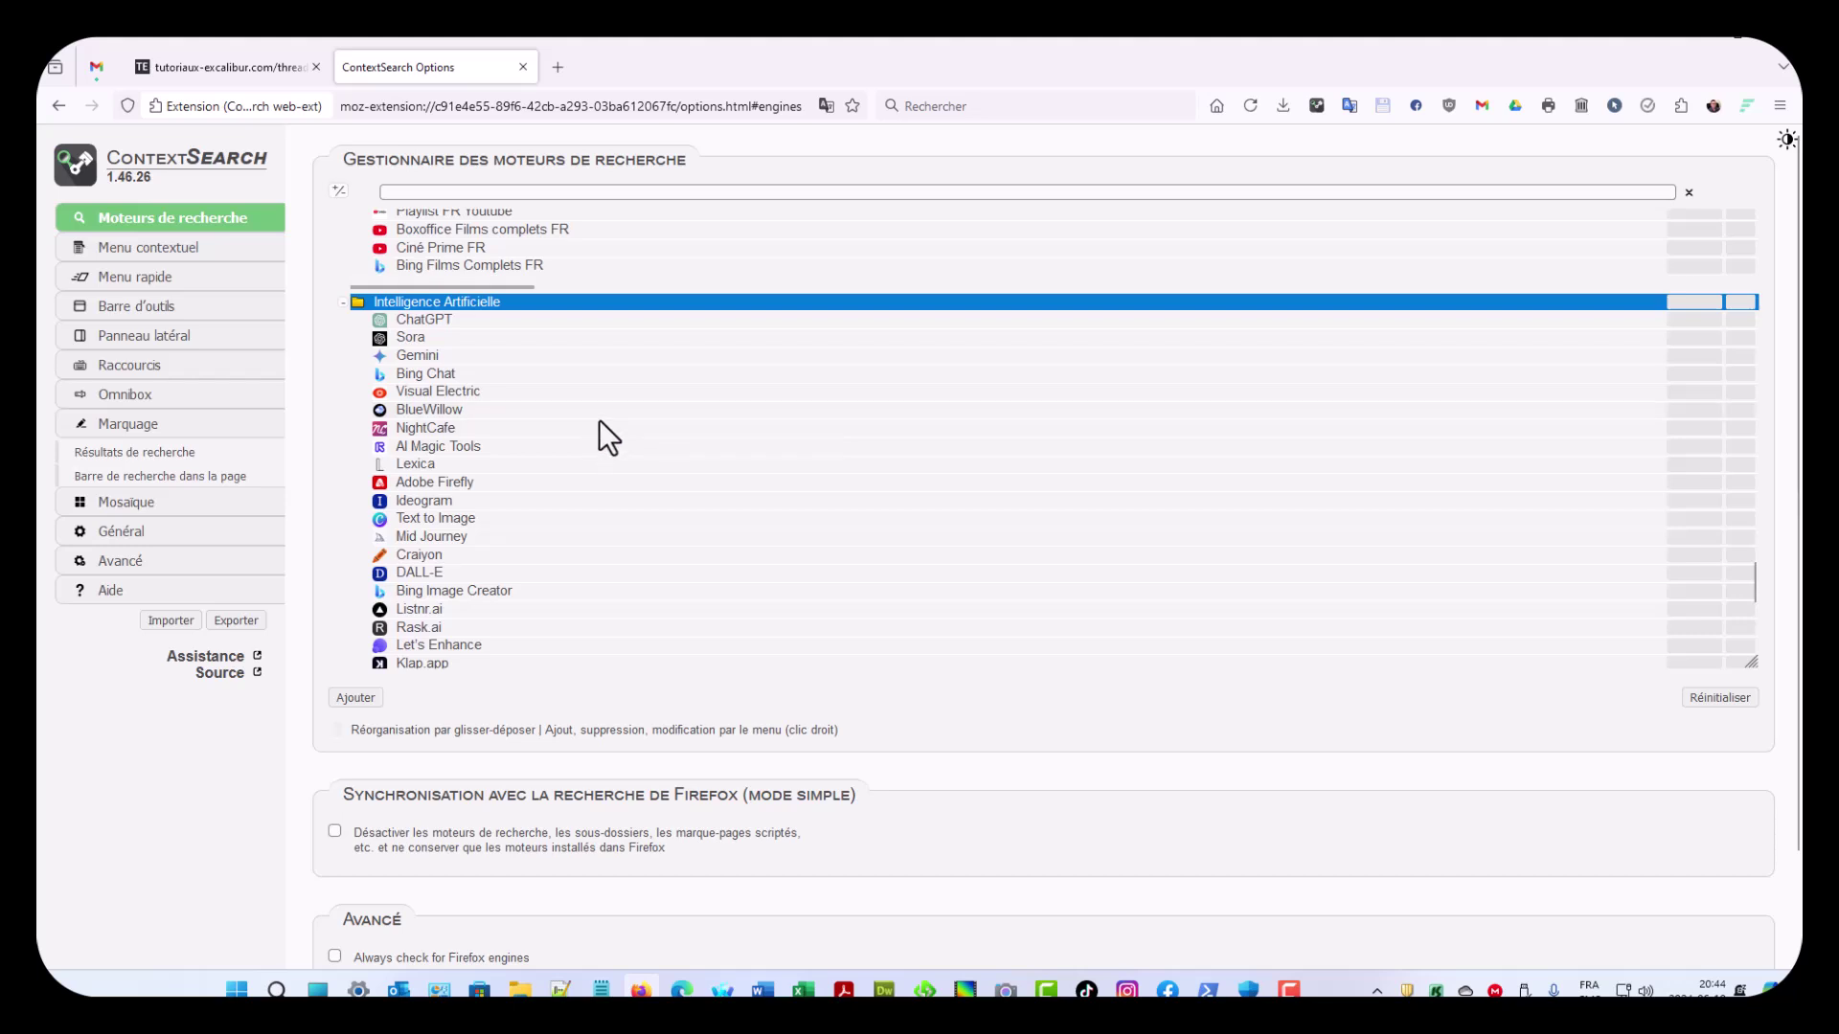
scroll(670, 447, down, 8)
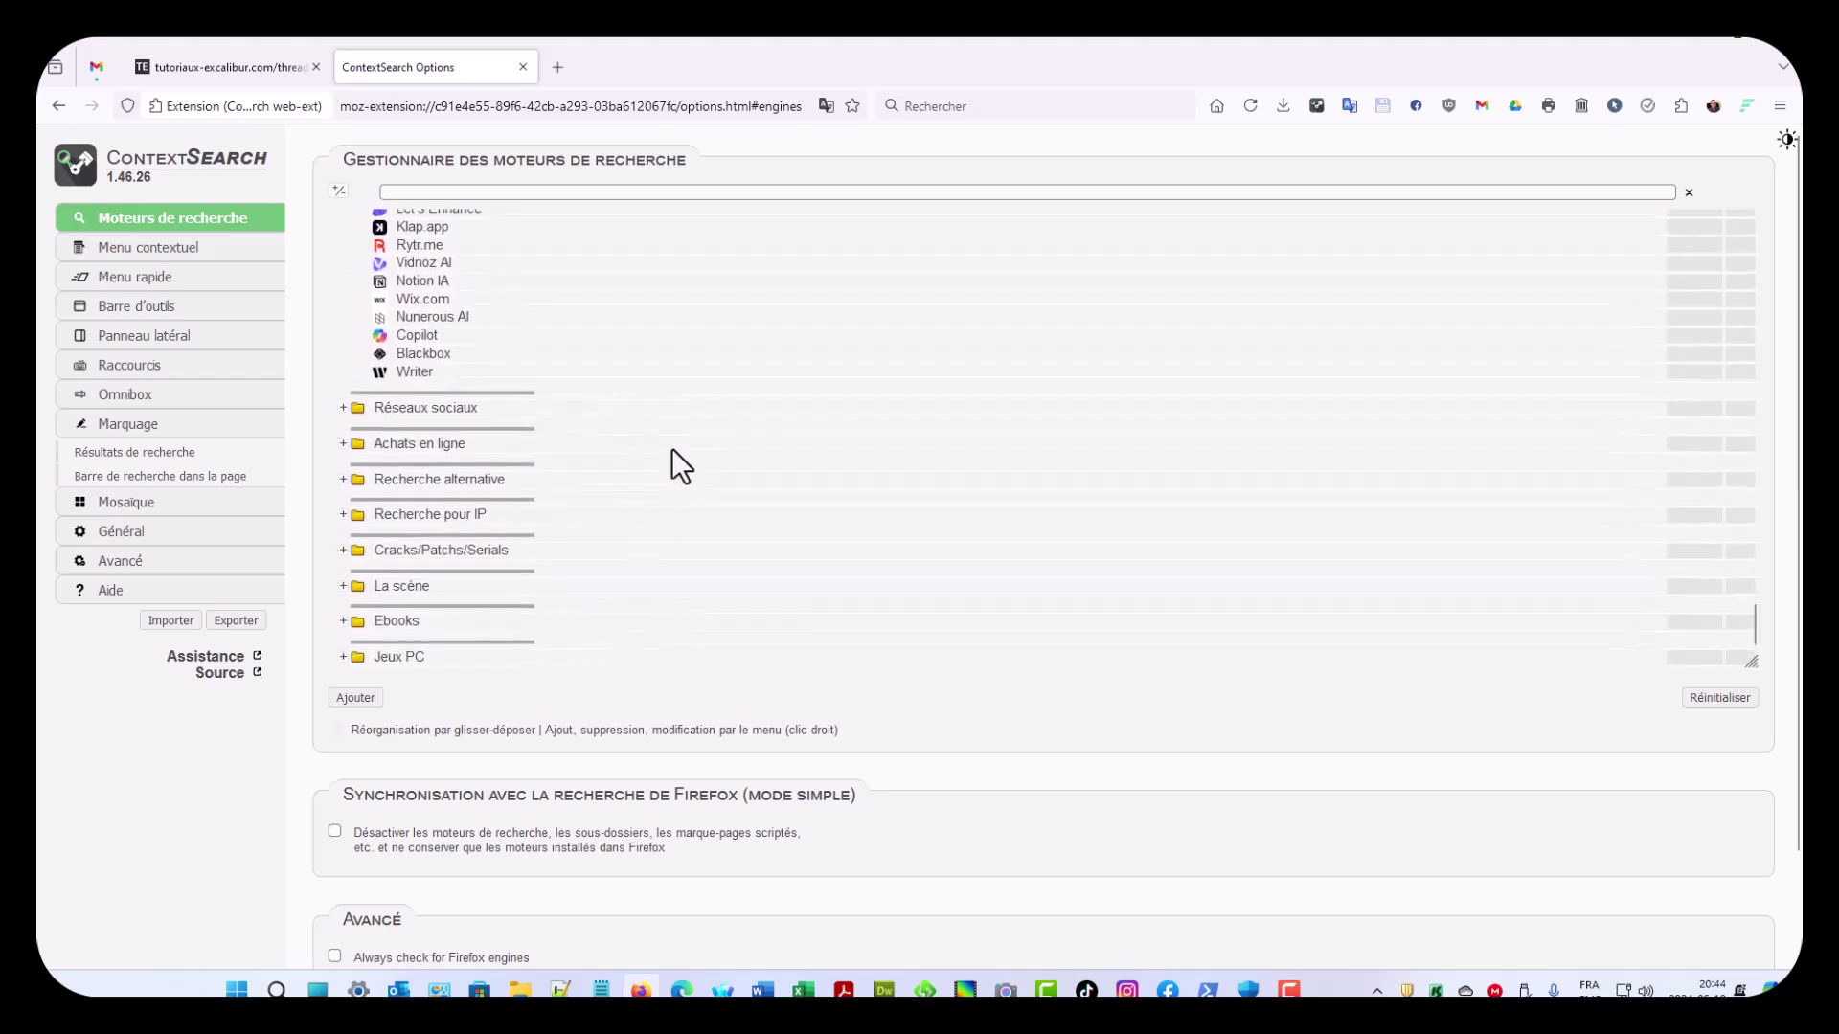
Step: Expand the Réseaux sociaux and Achats en ligne folders and review the social networks and shopping sites they list
click(342, 403)
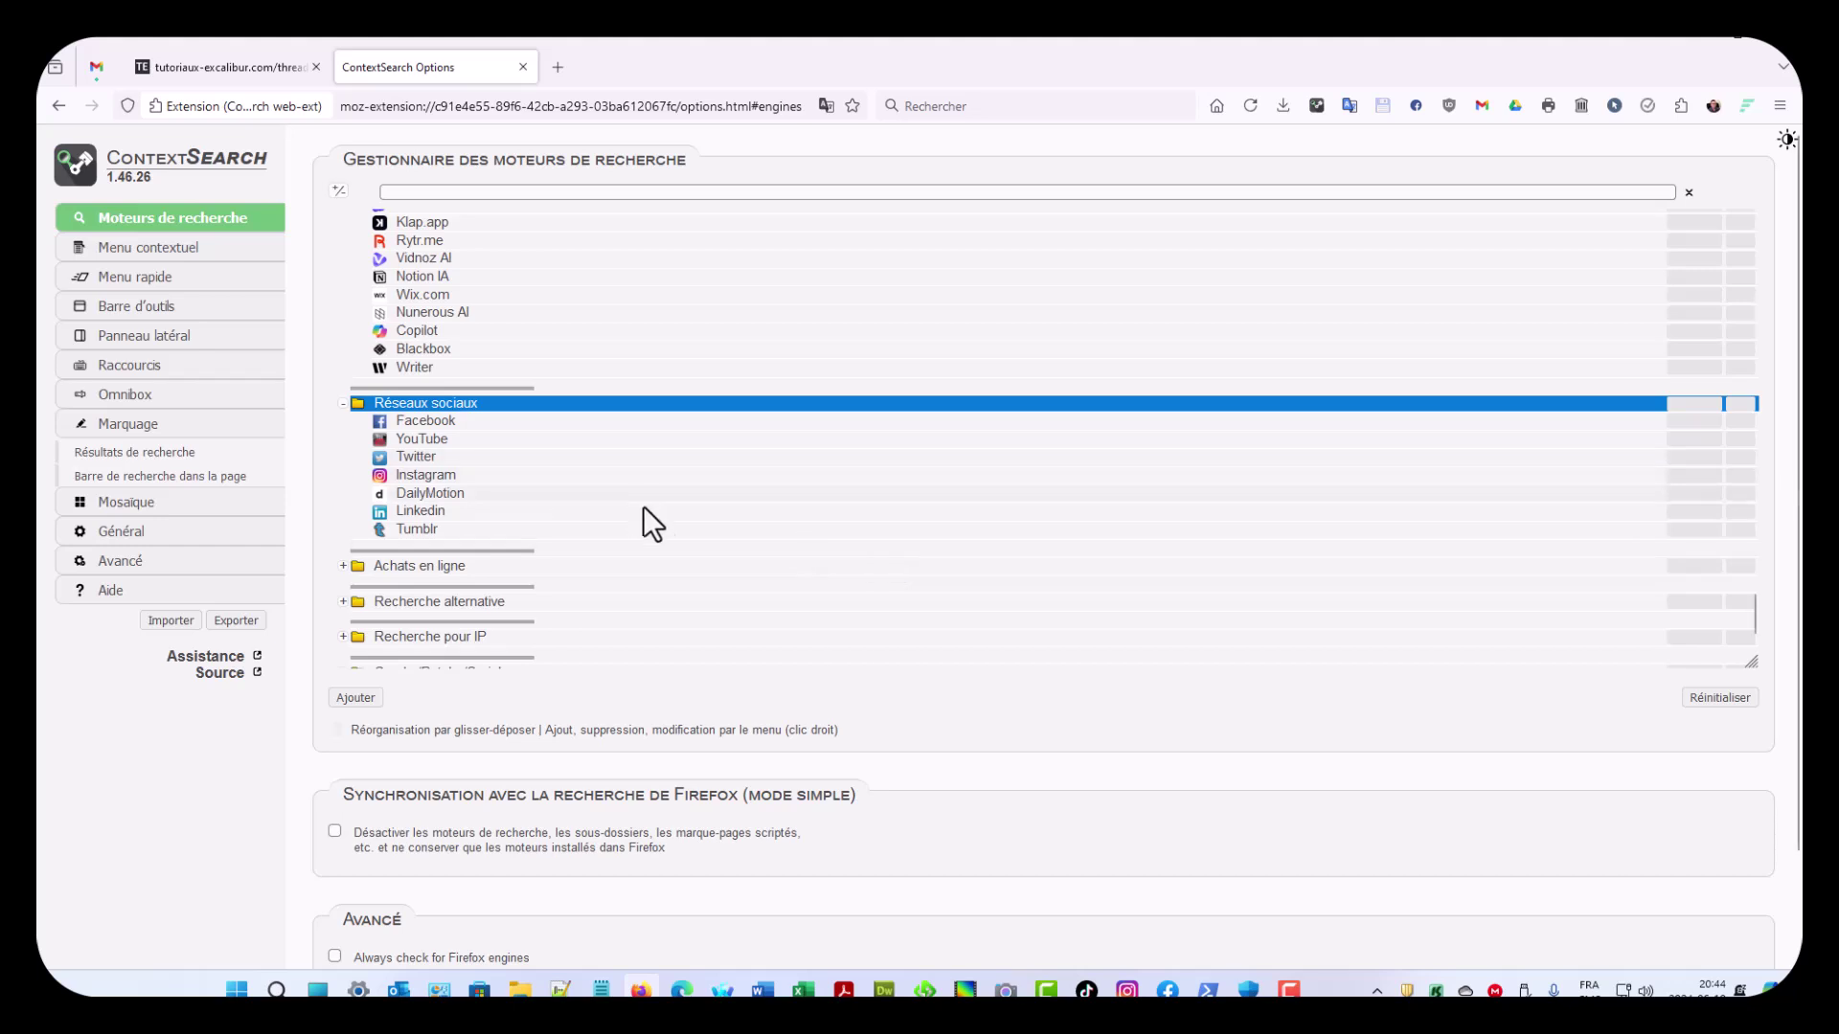
scroll(651, 512, down, 3)
scroll(672, 524, down, 2)
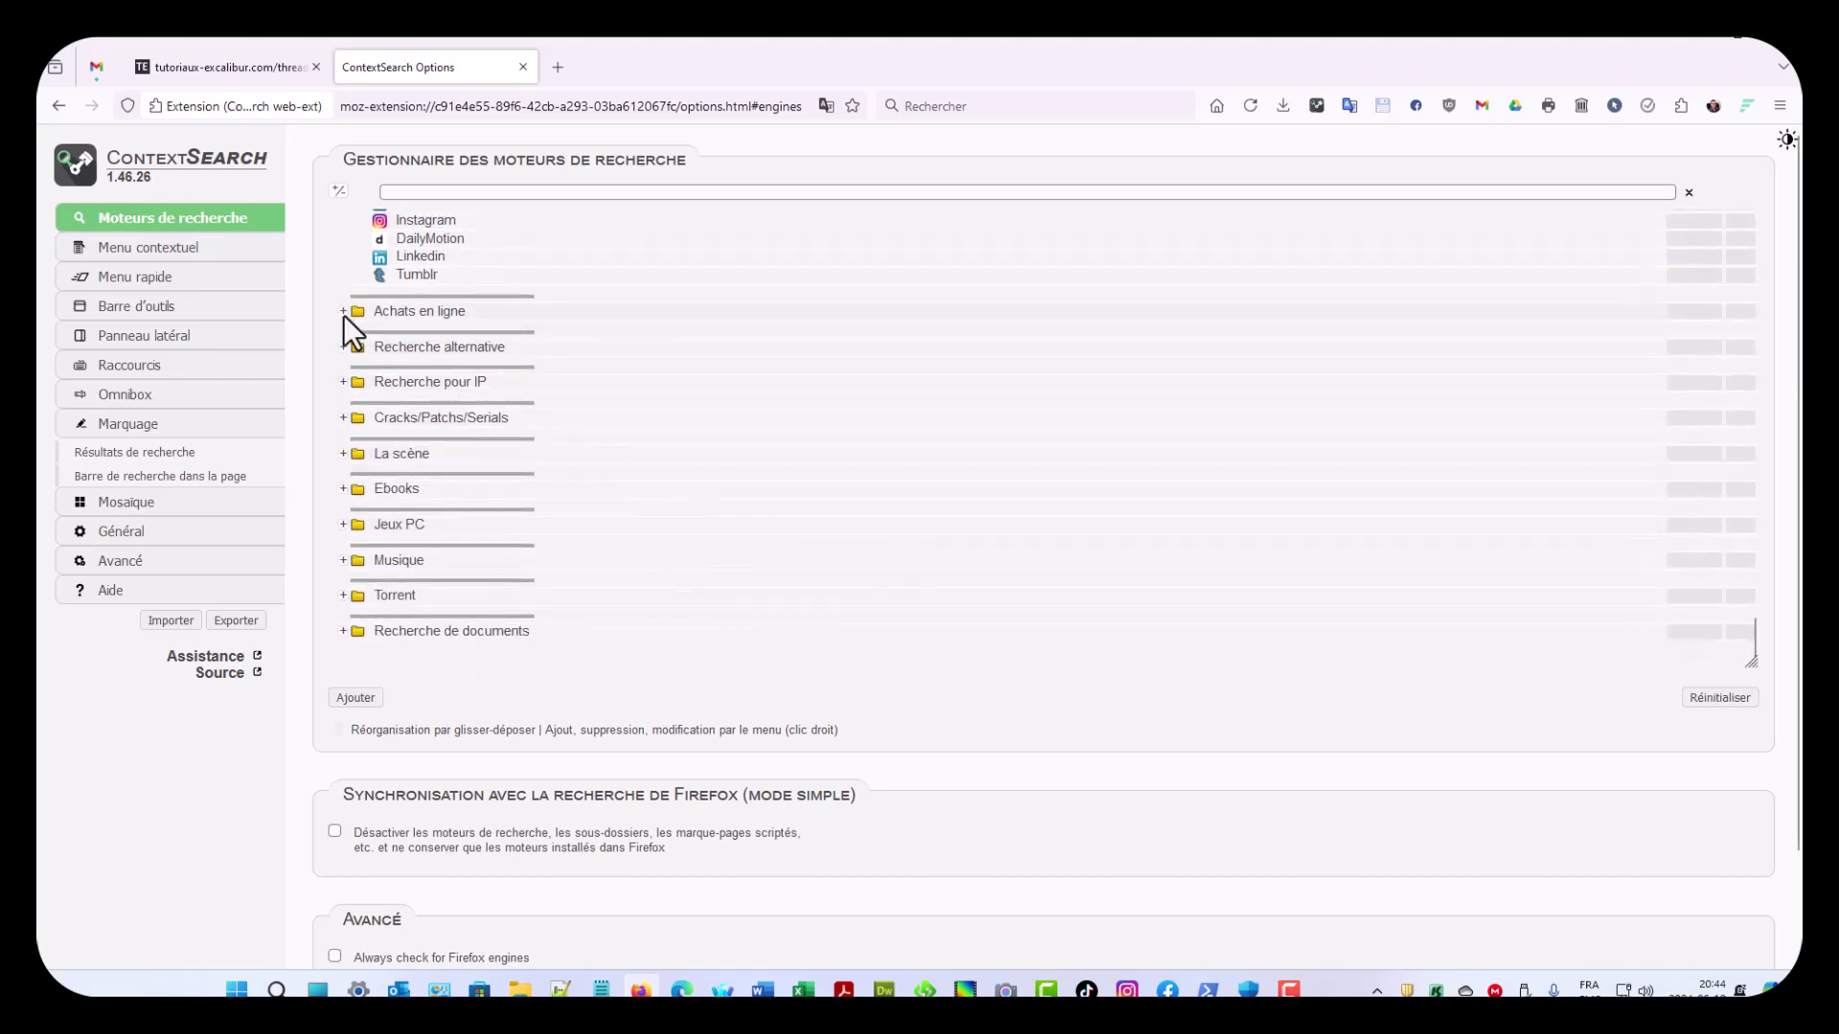
click(343, 312)
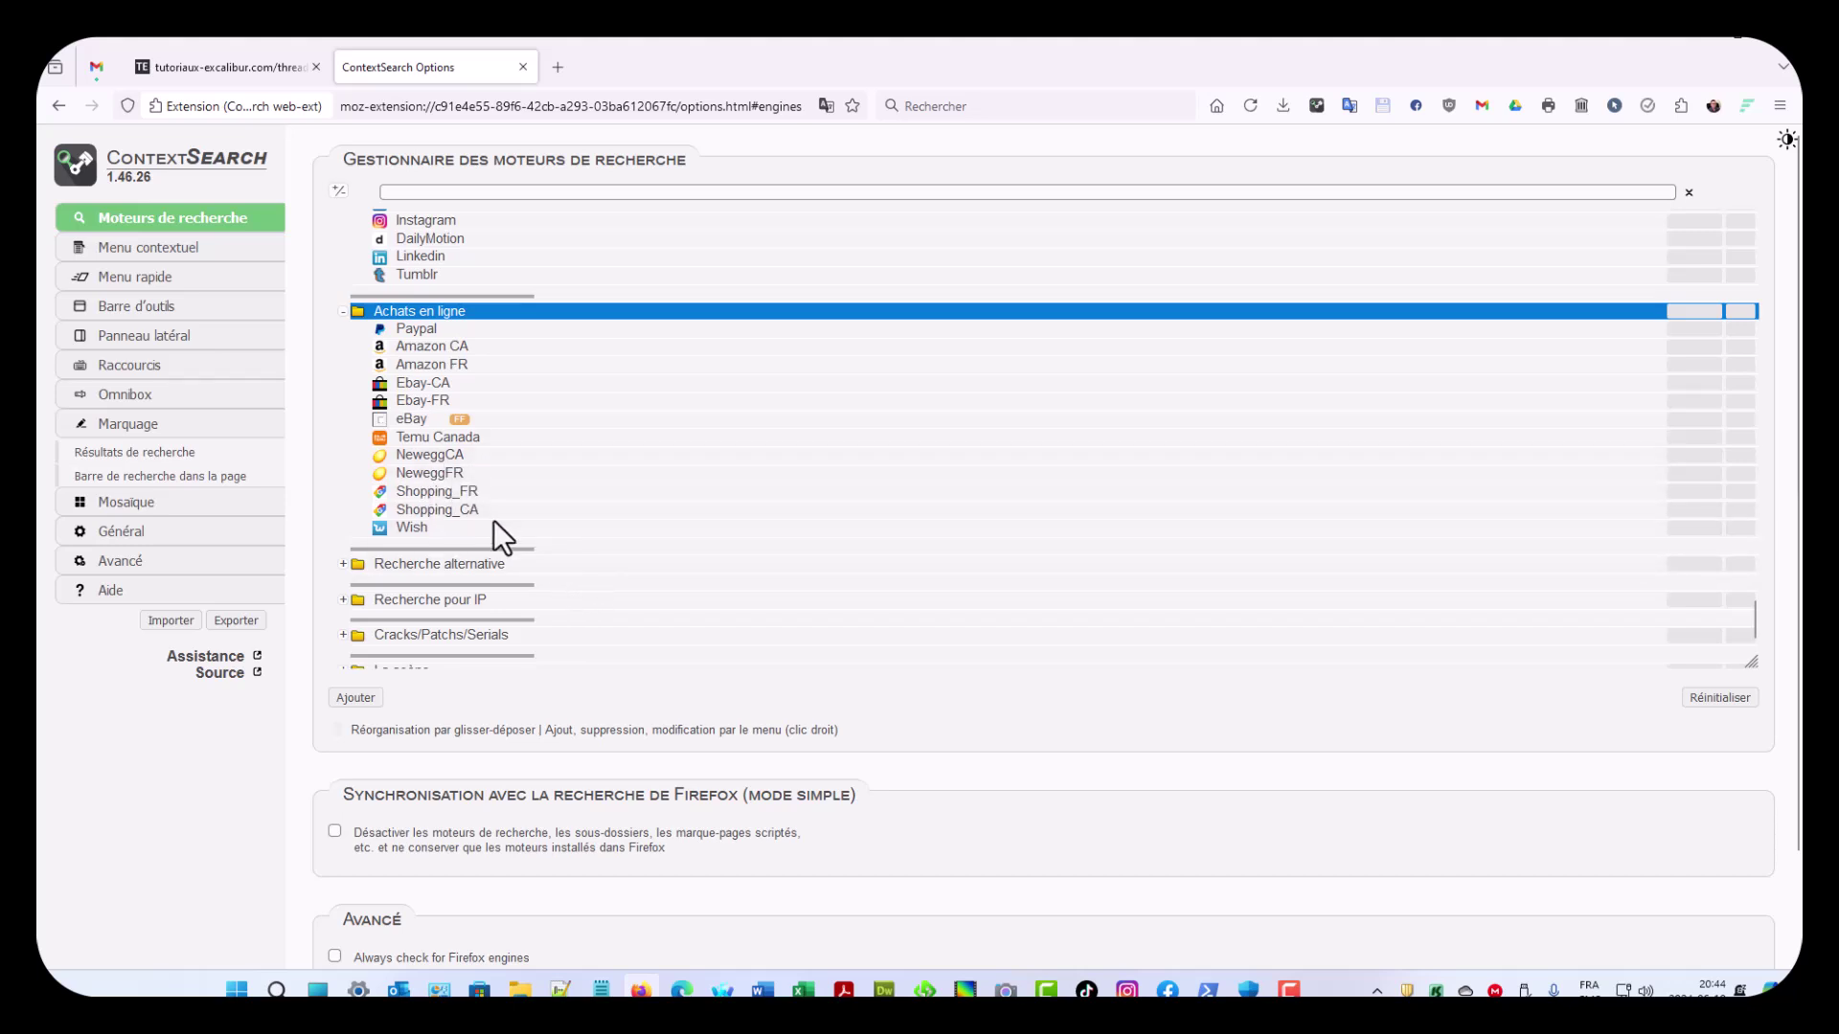
Step: Expand the Recherche alternative folder and go through its whole list of alternative search engines
click(343, 565)
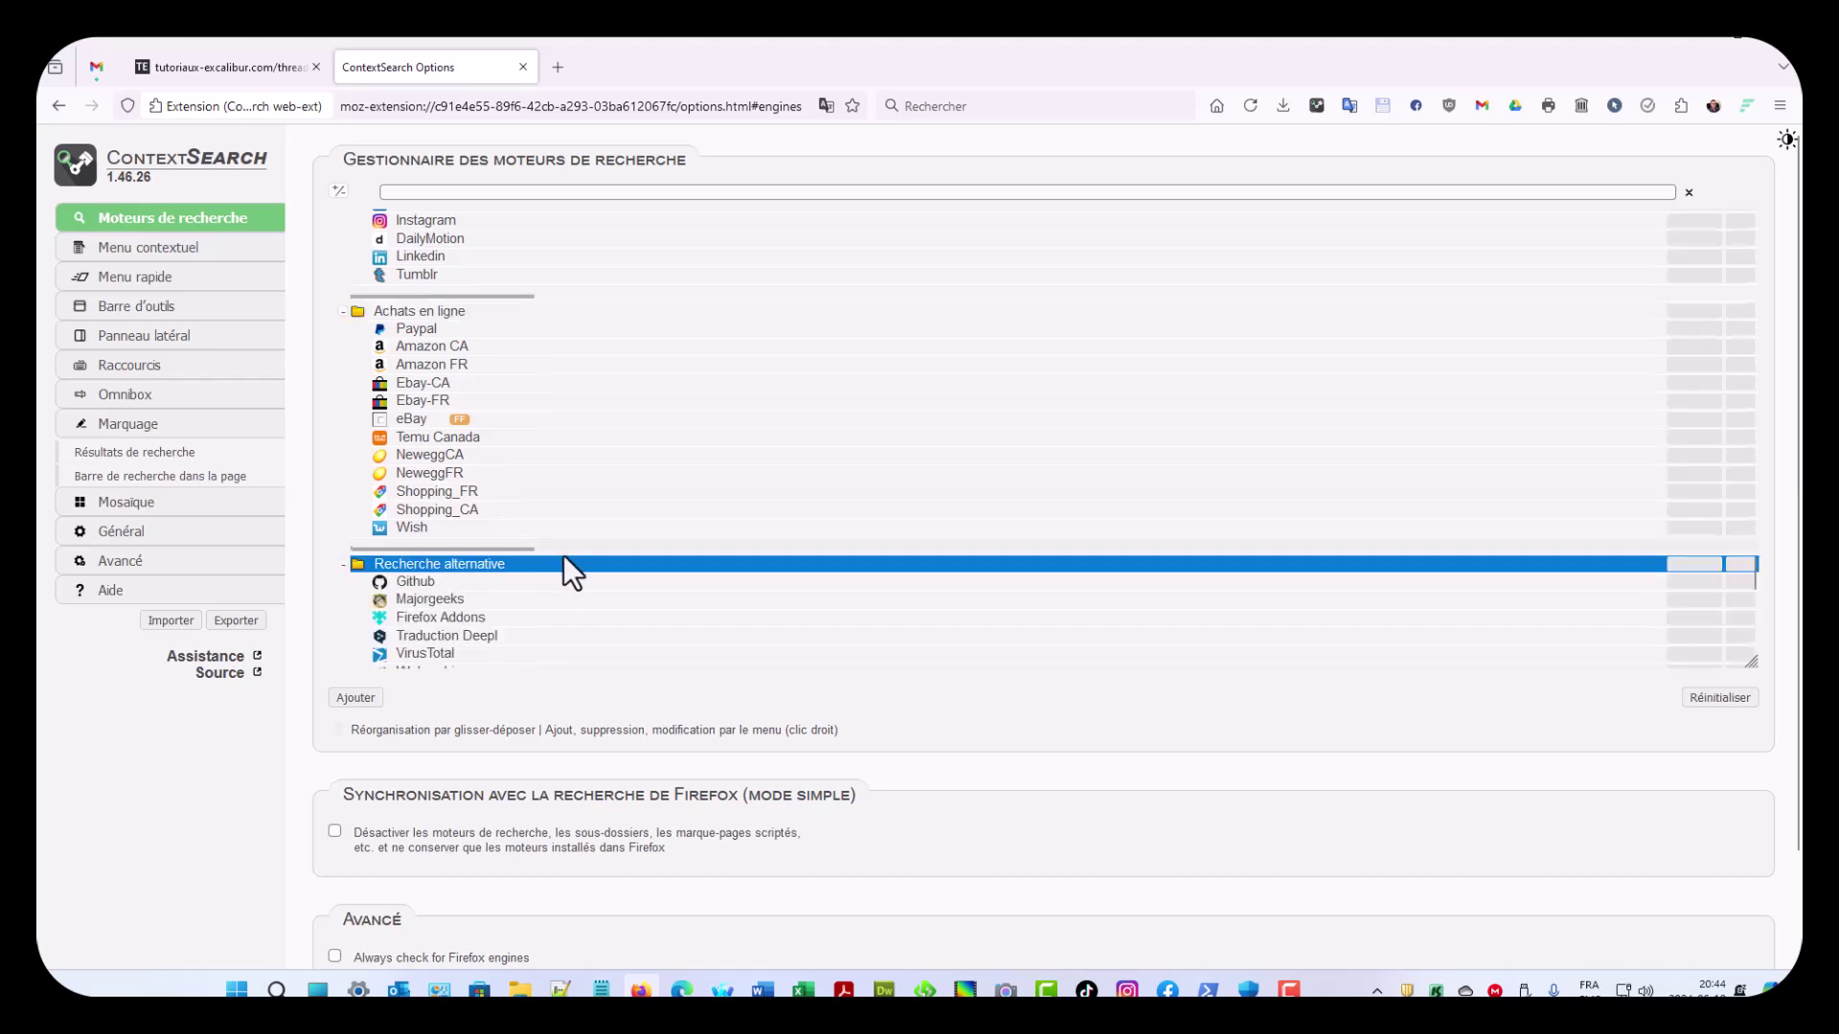
scroll(578, 562, down, 5)
scroll(486, 484, up, 3)
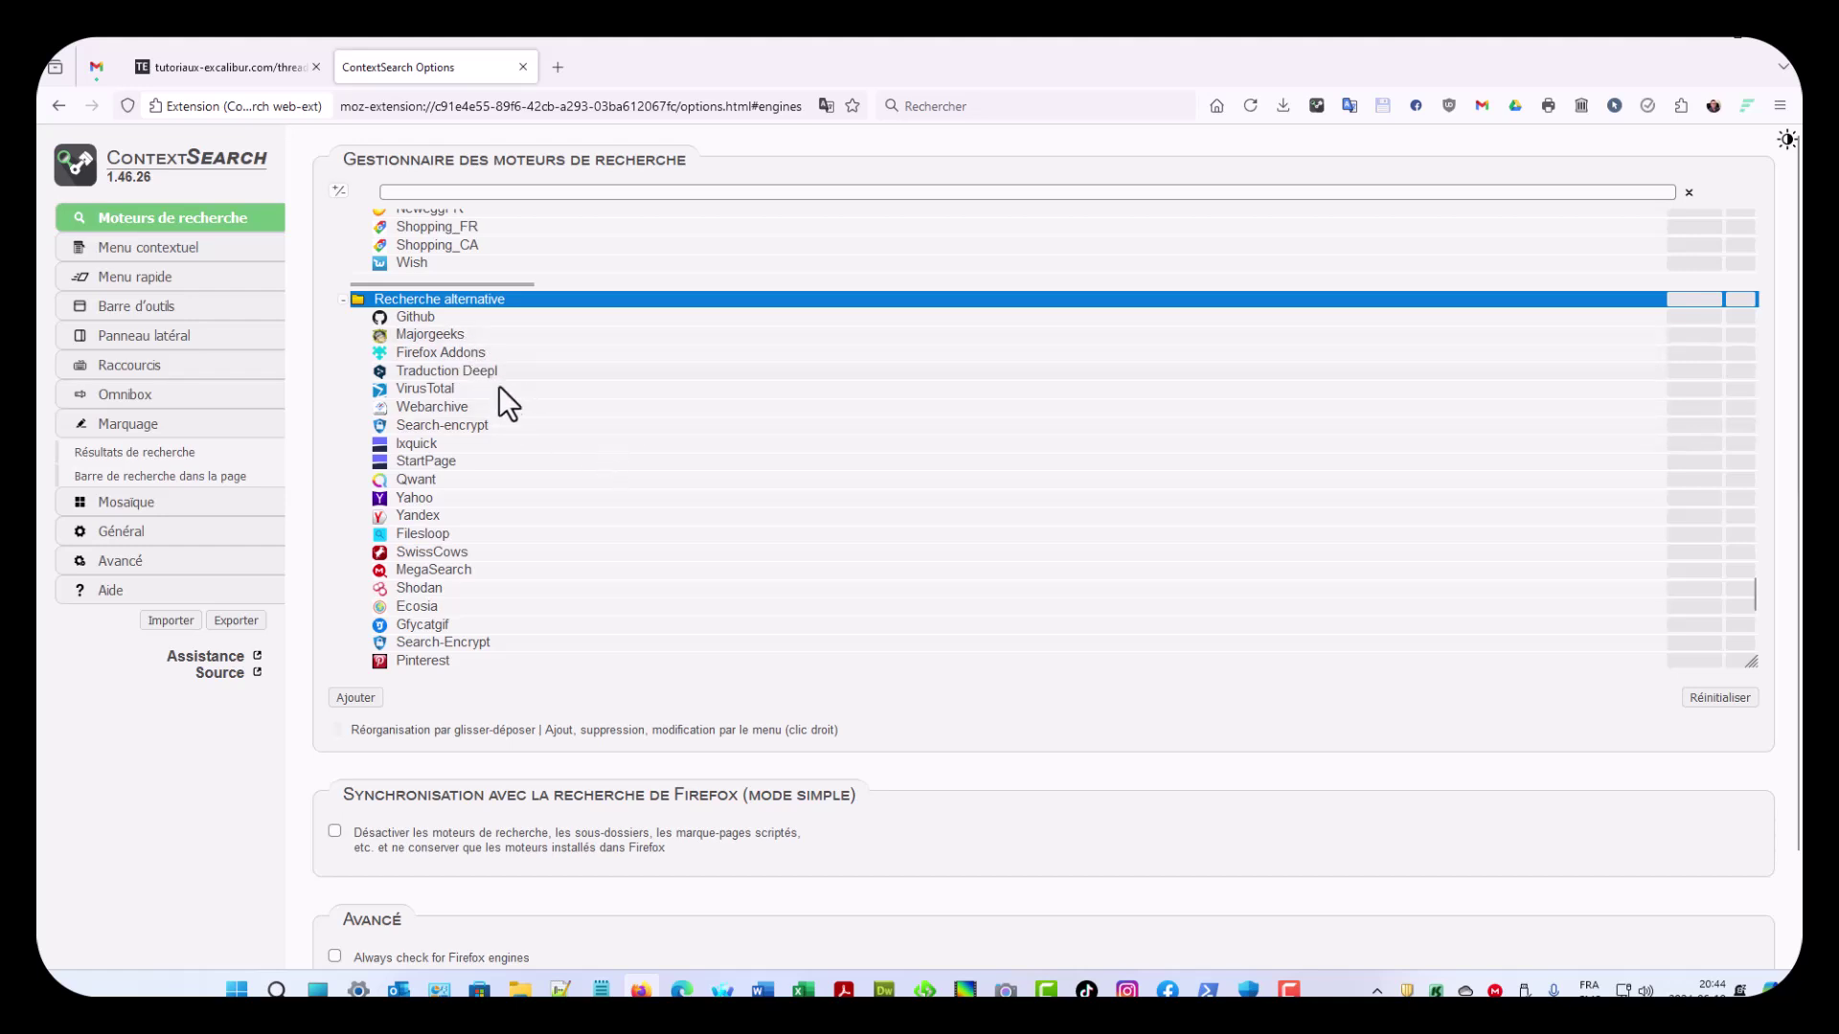
scroll(498, 379, down, 8)
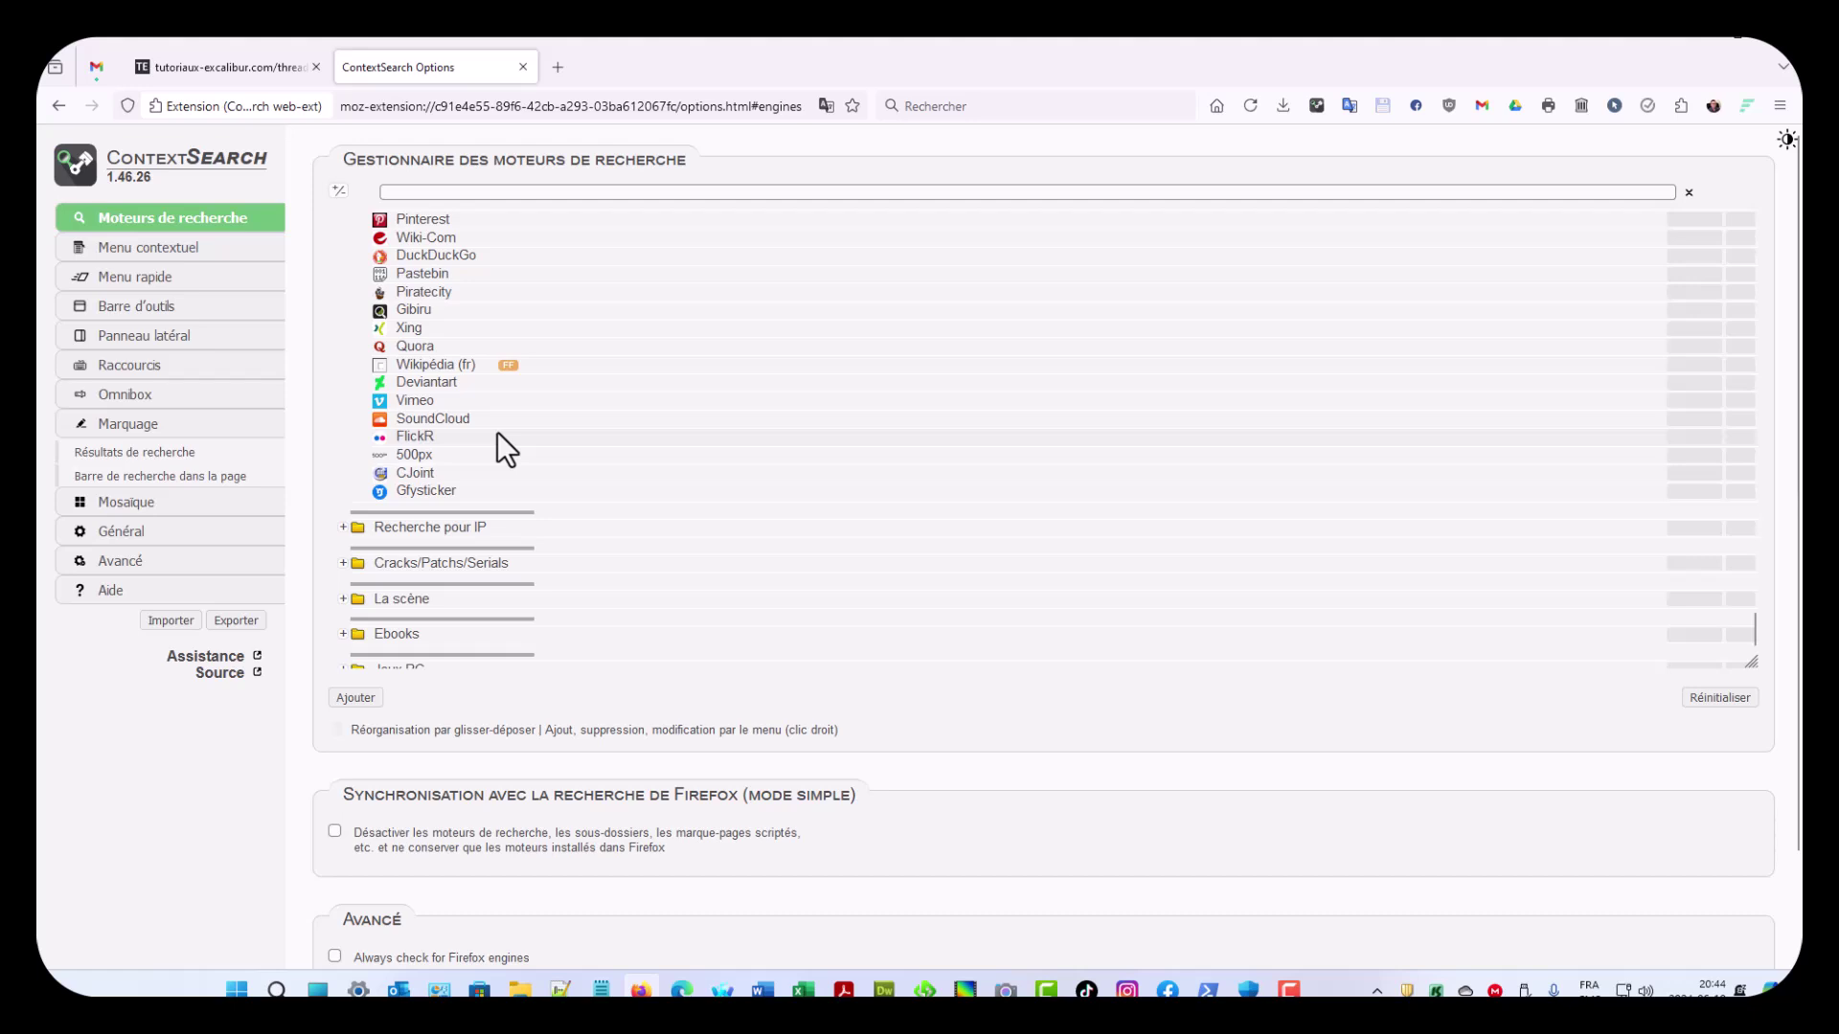
scroll(659, 486, down, 3)
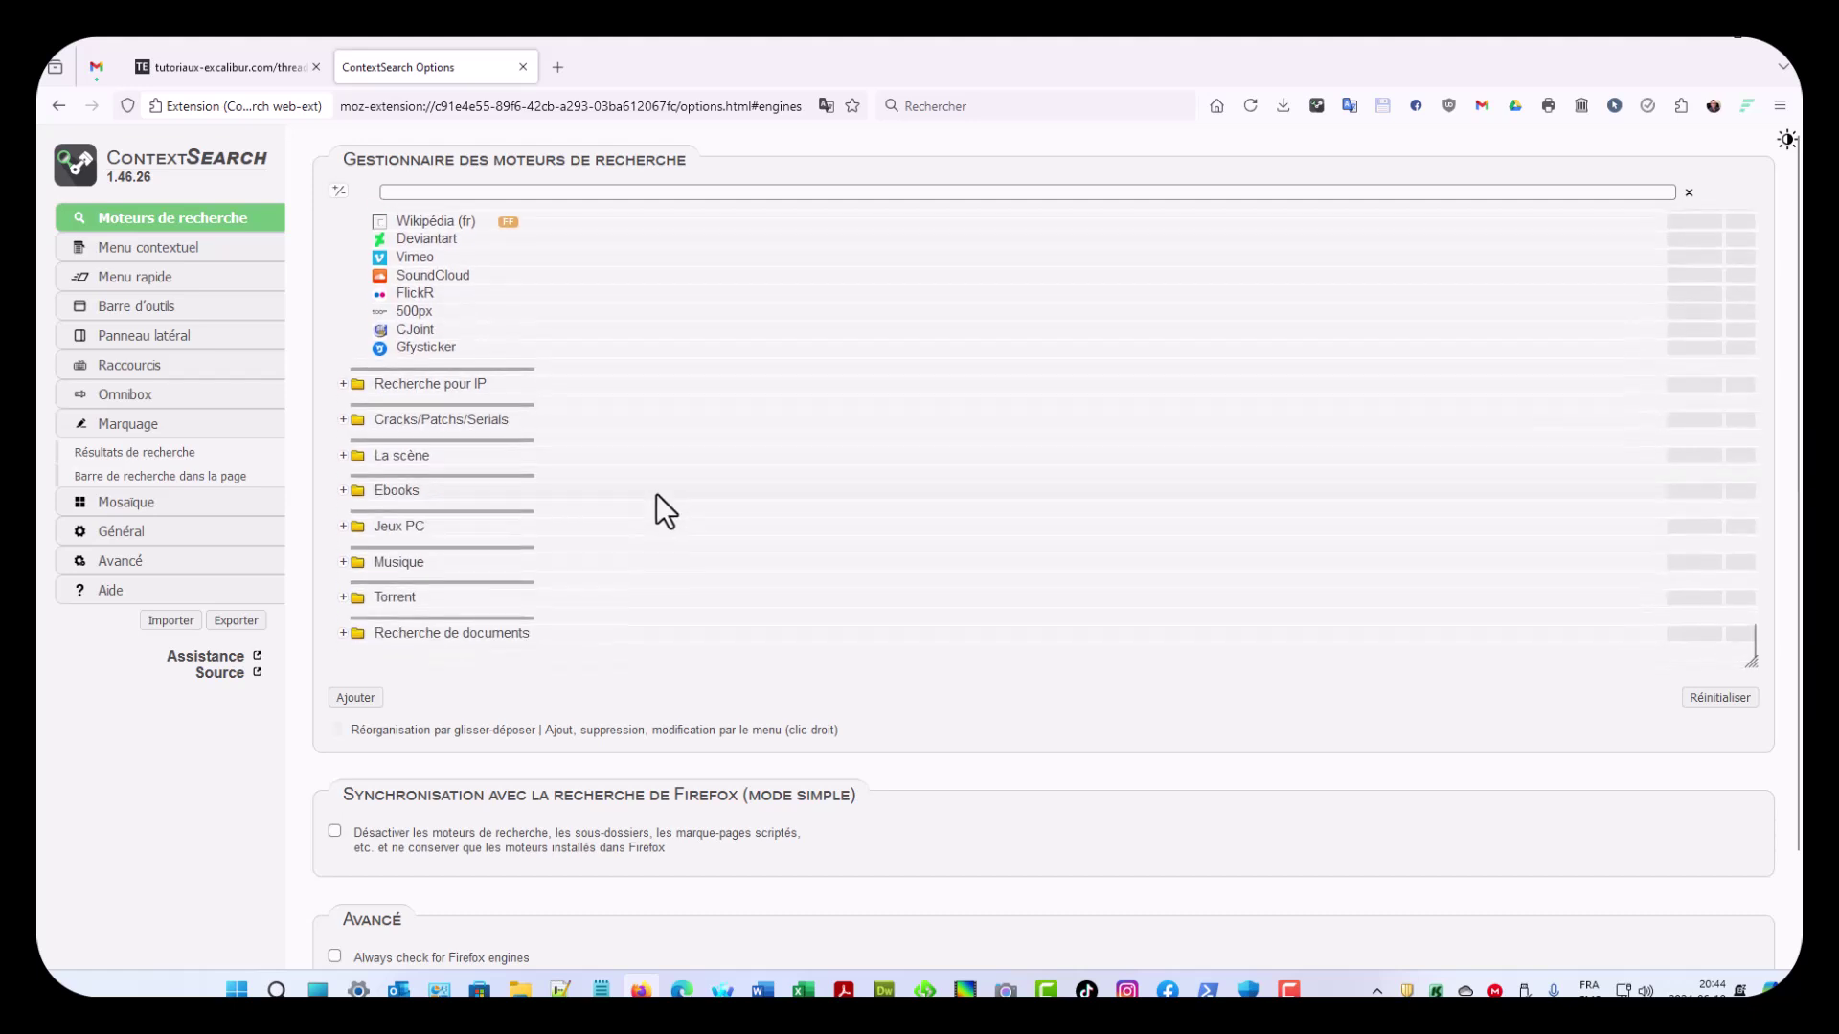
Step: Expand the Recherche pour IP and Cracks/Patchs/Serials folders one after the other, review their entries and collapse each again
click(342, 383)
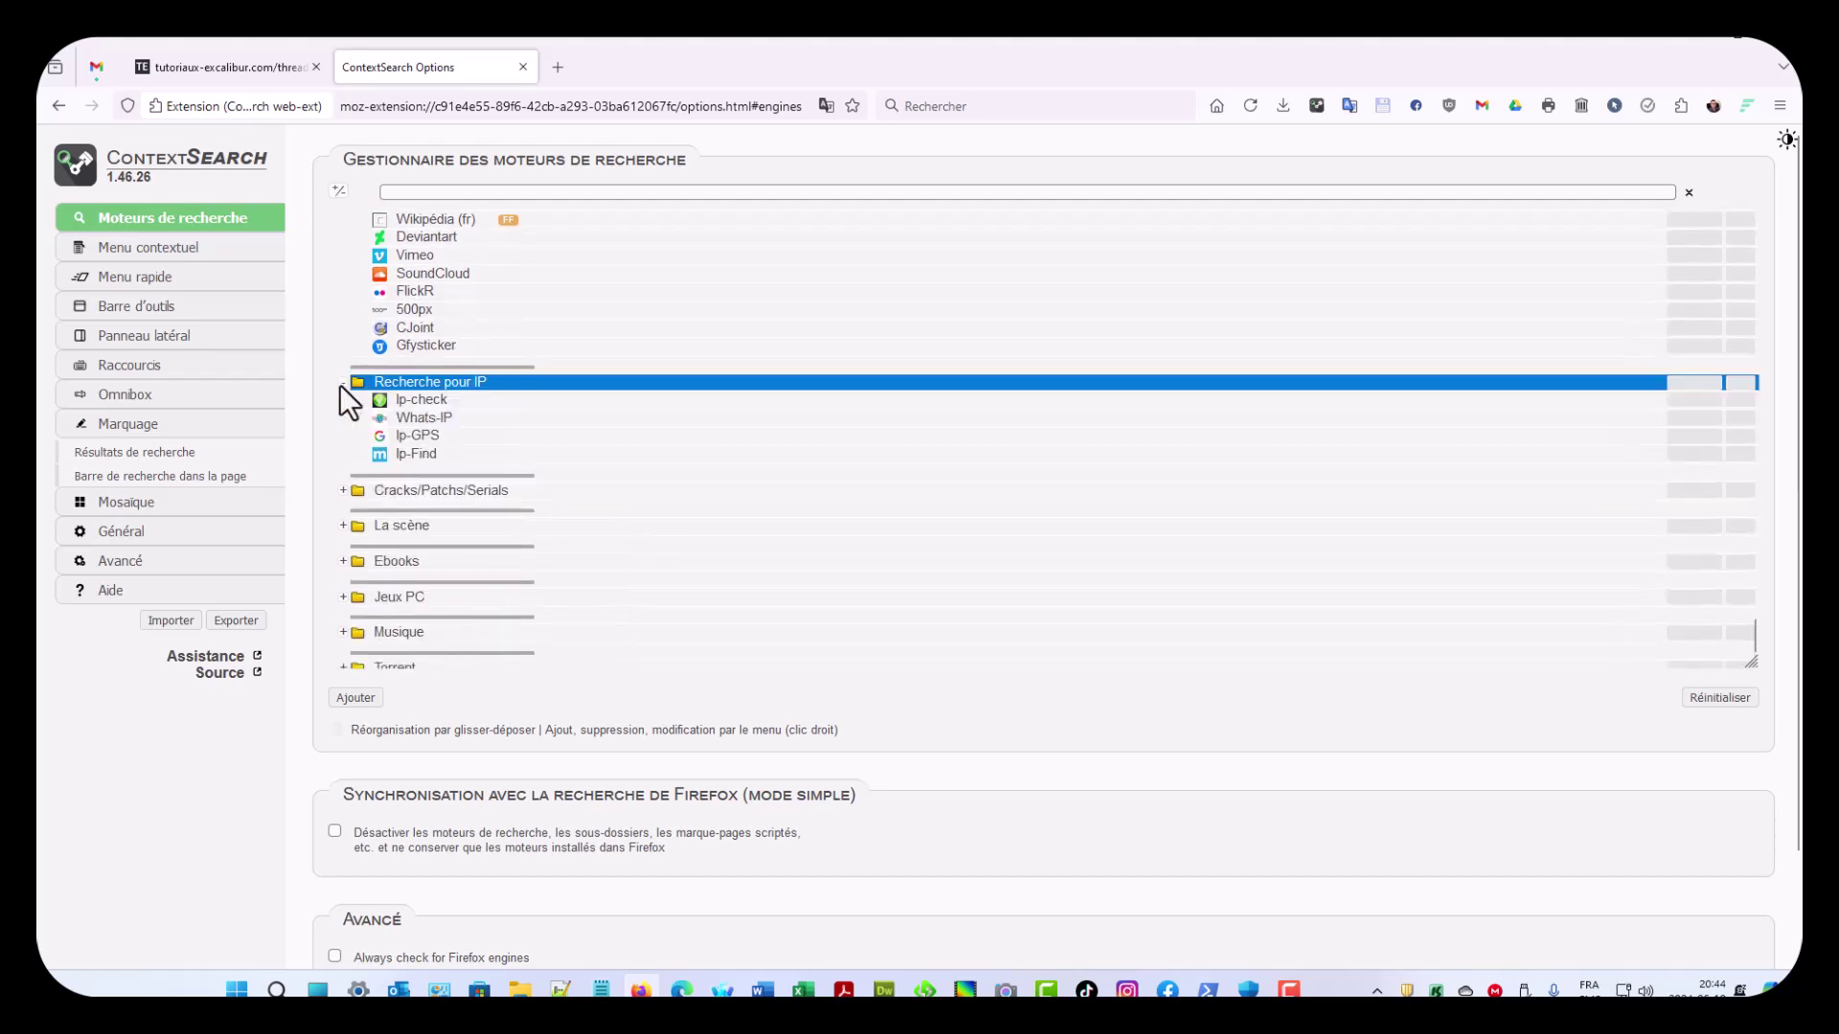
click(342, 383)
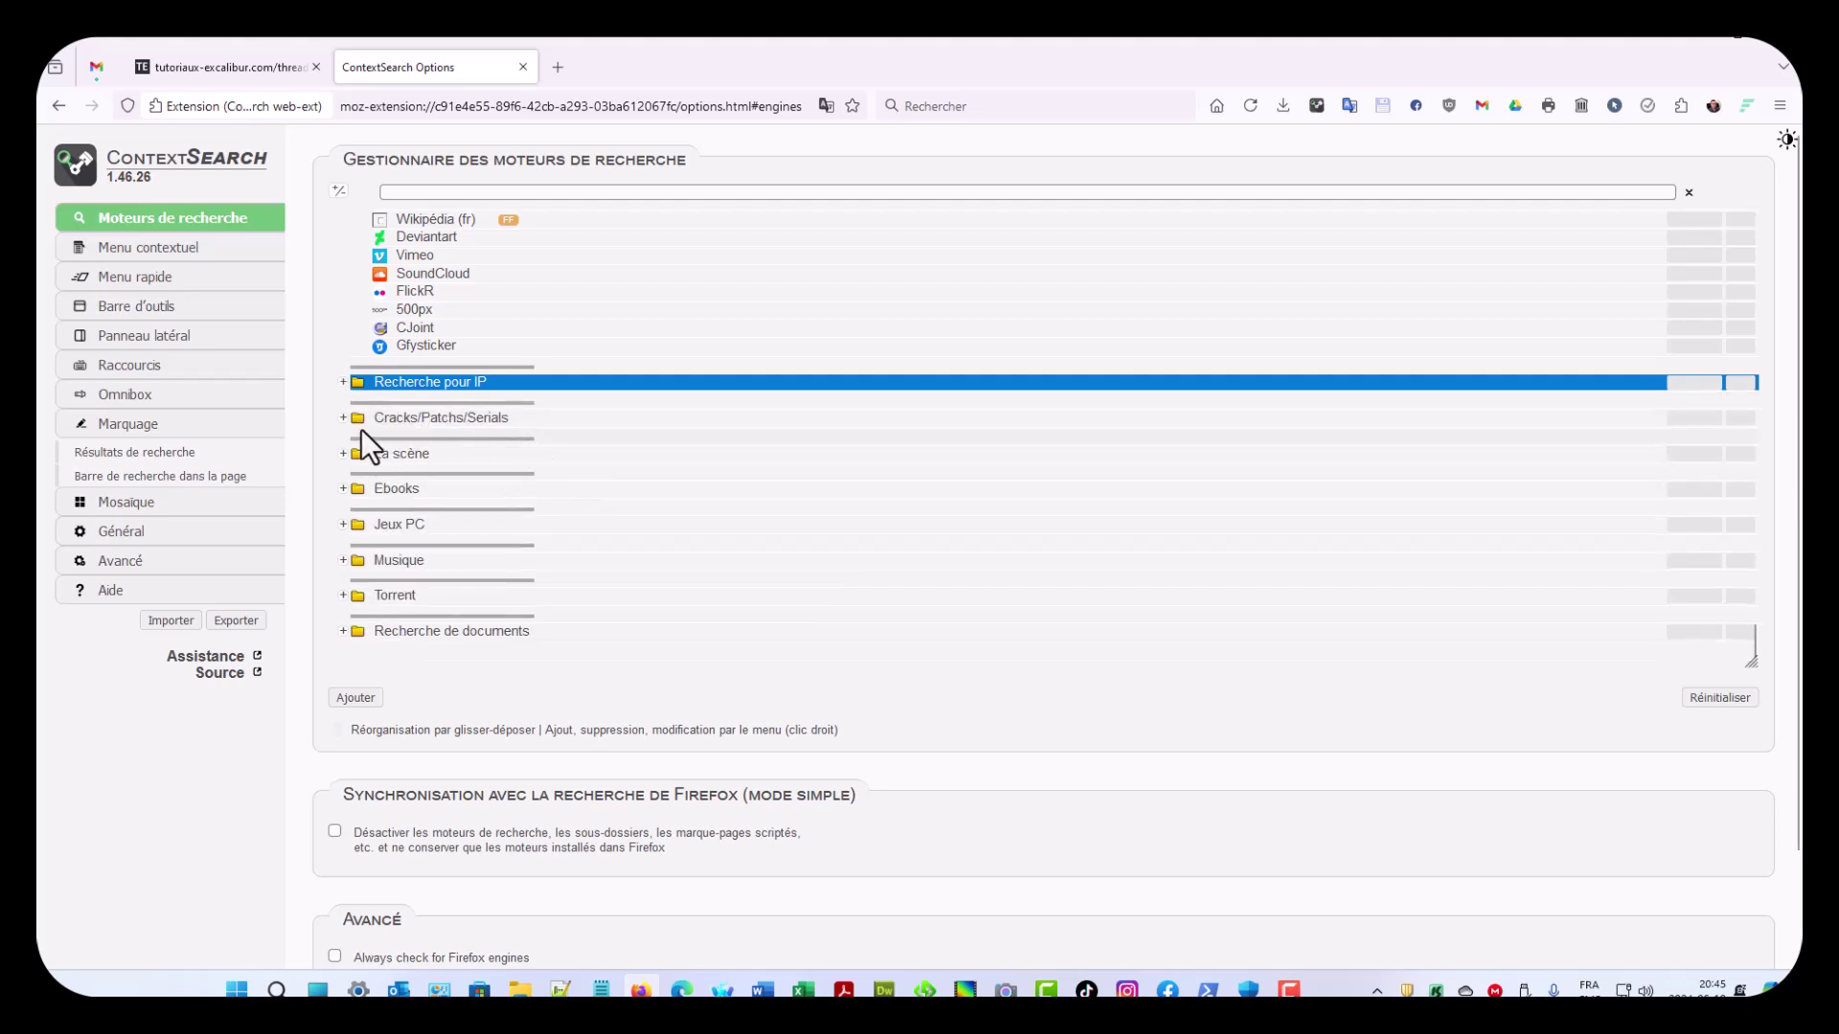
click(343, 418)
scroll(680, 515, down, 2)
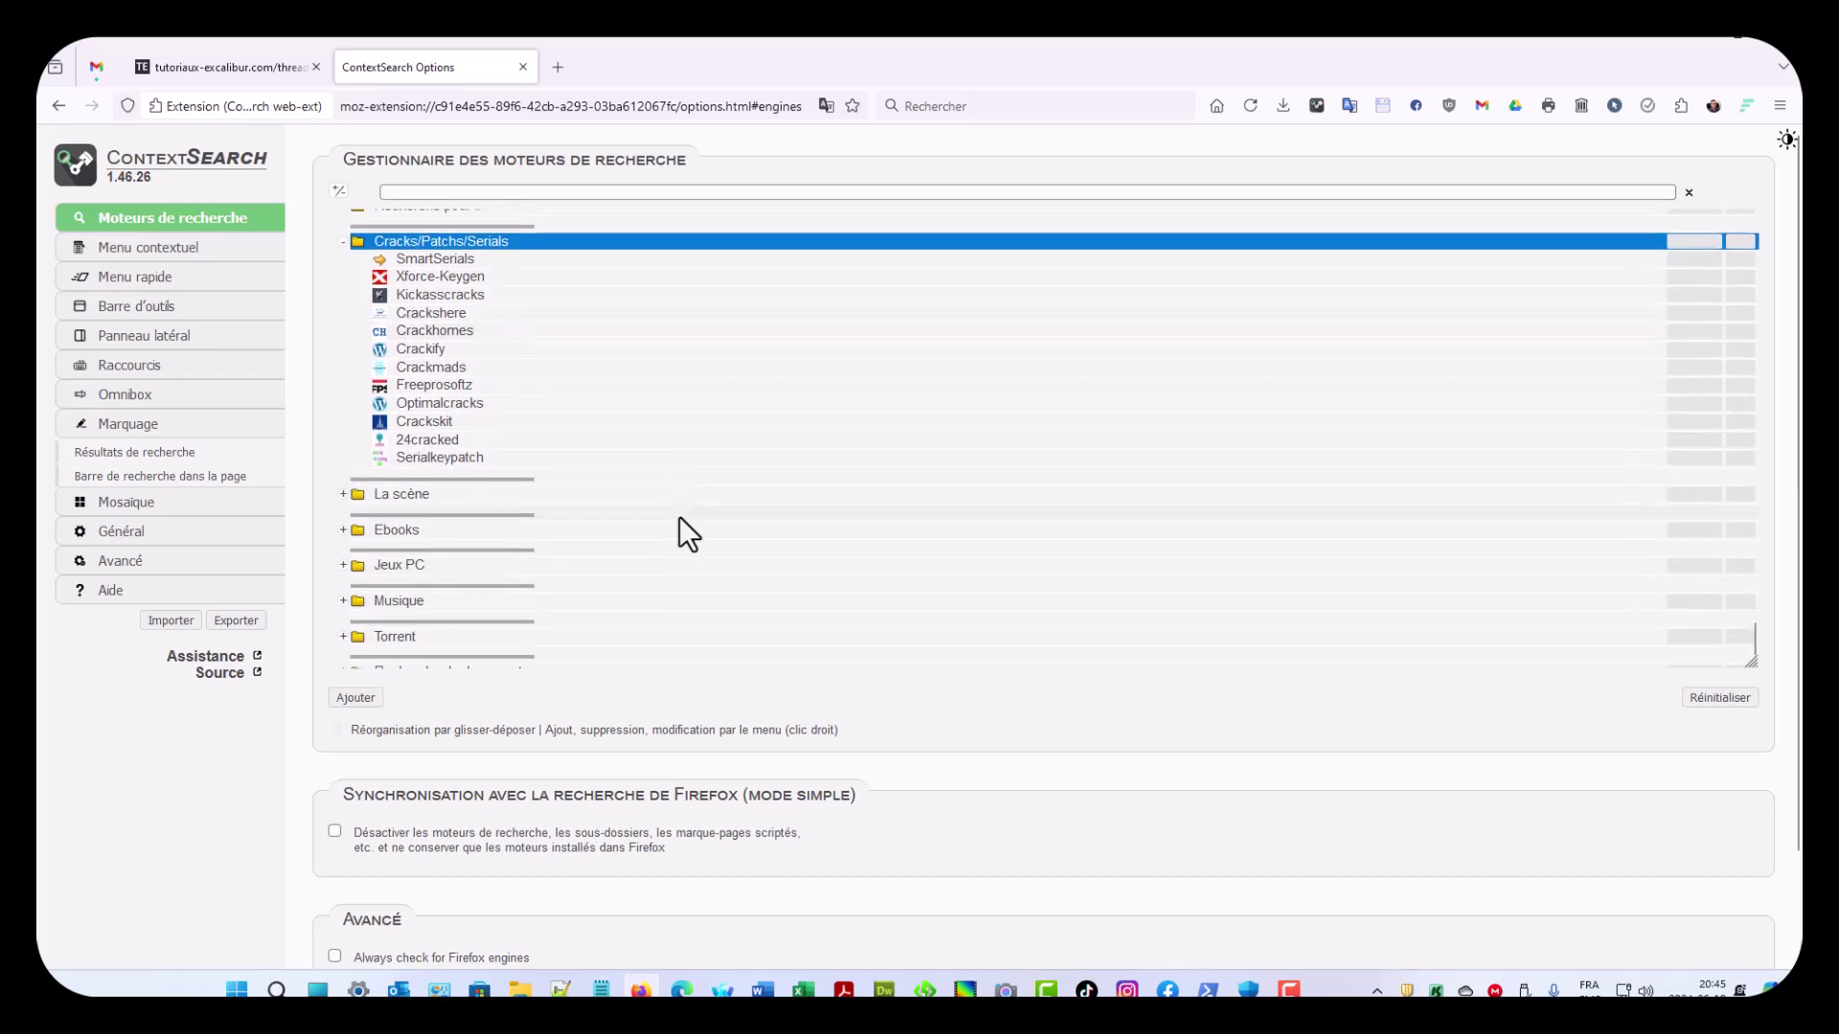
scroll(680, 517, up, 2)
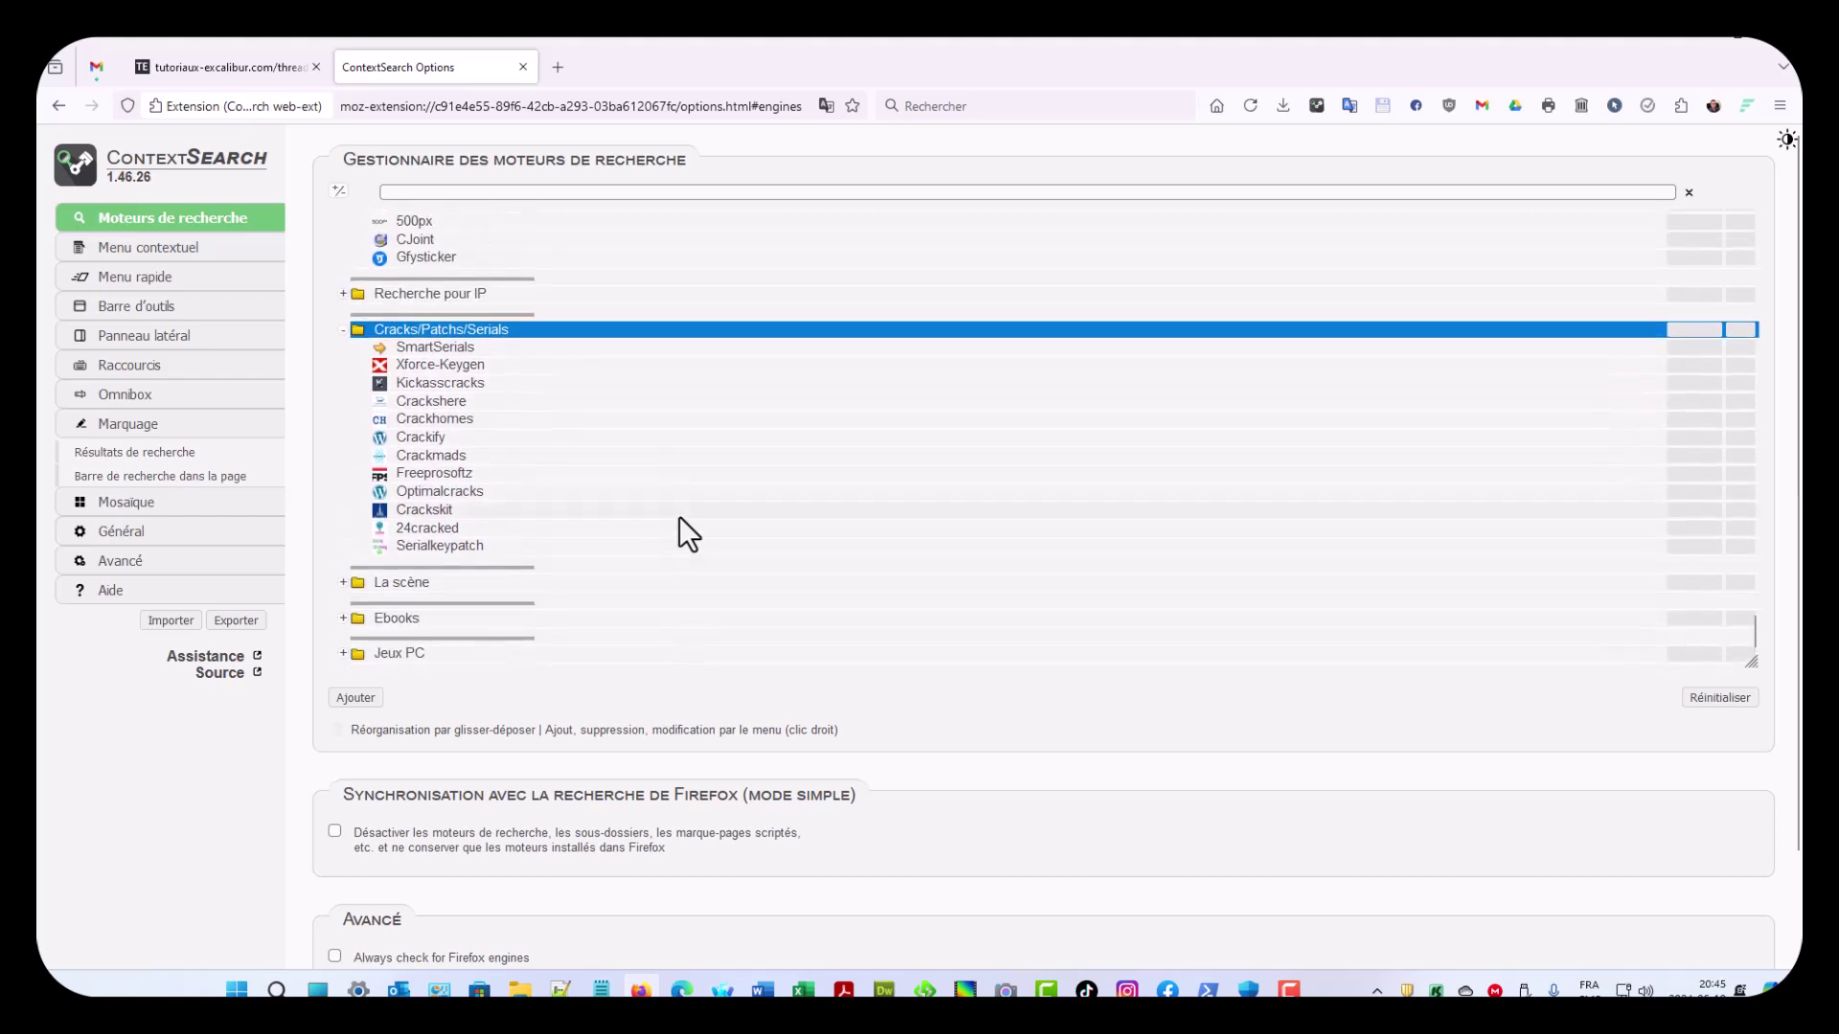
click(341, 330)
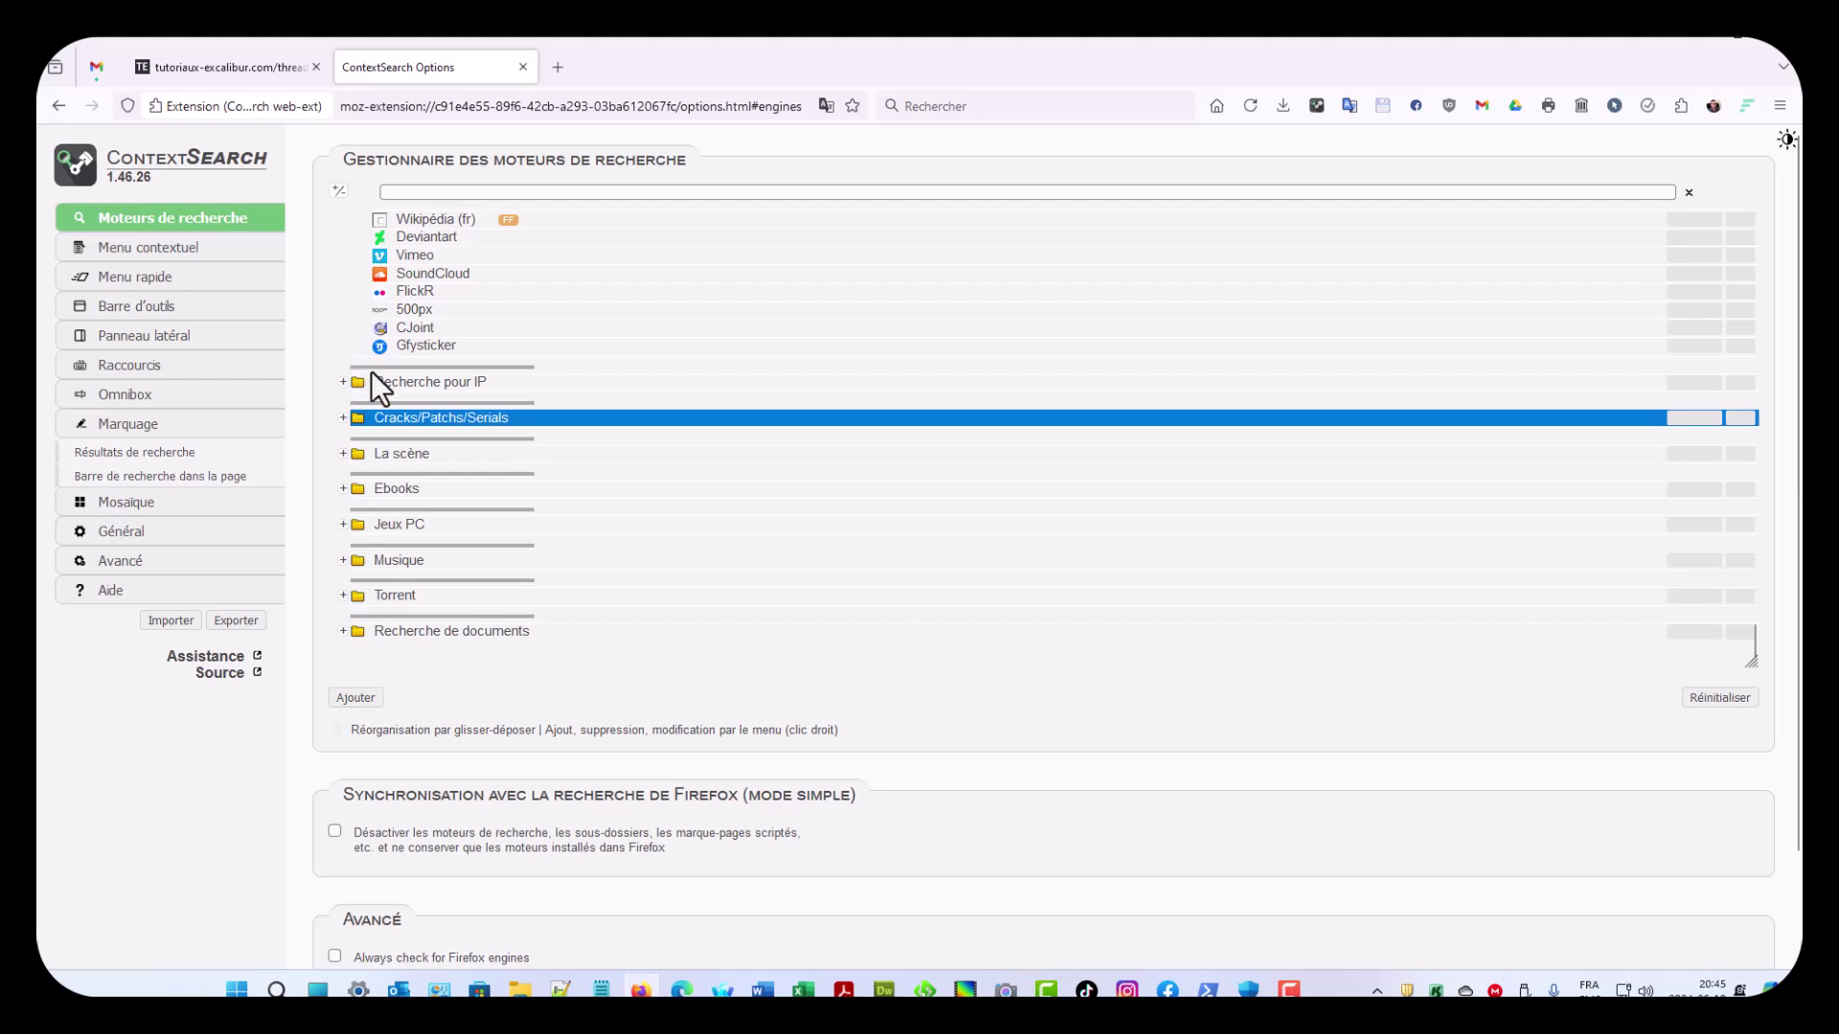
Step: Expand the La scène folder, review its sites and select the Filecr entry
click(343, 454)
scroll(616, 515, down, 4)
scroll(617, 517, up, 2)
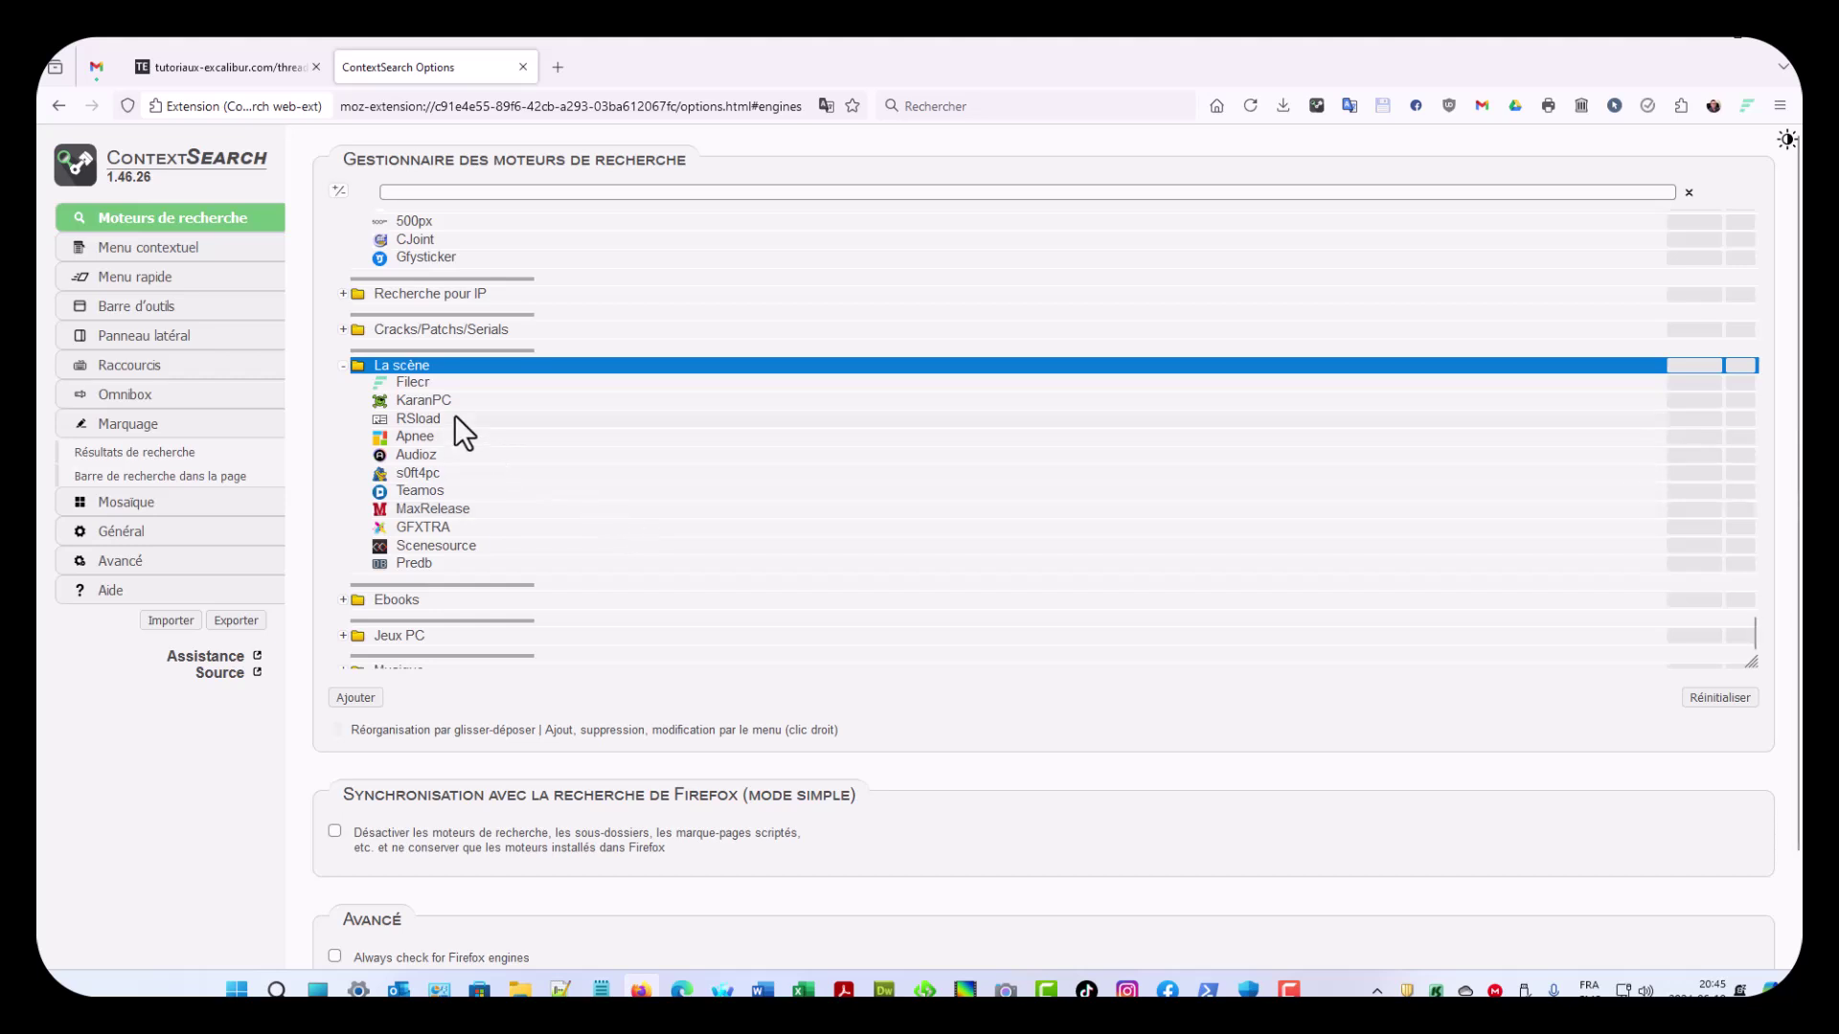
click(437, 385)
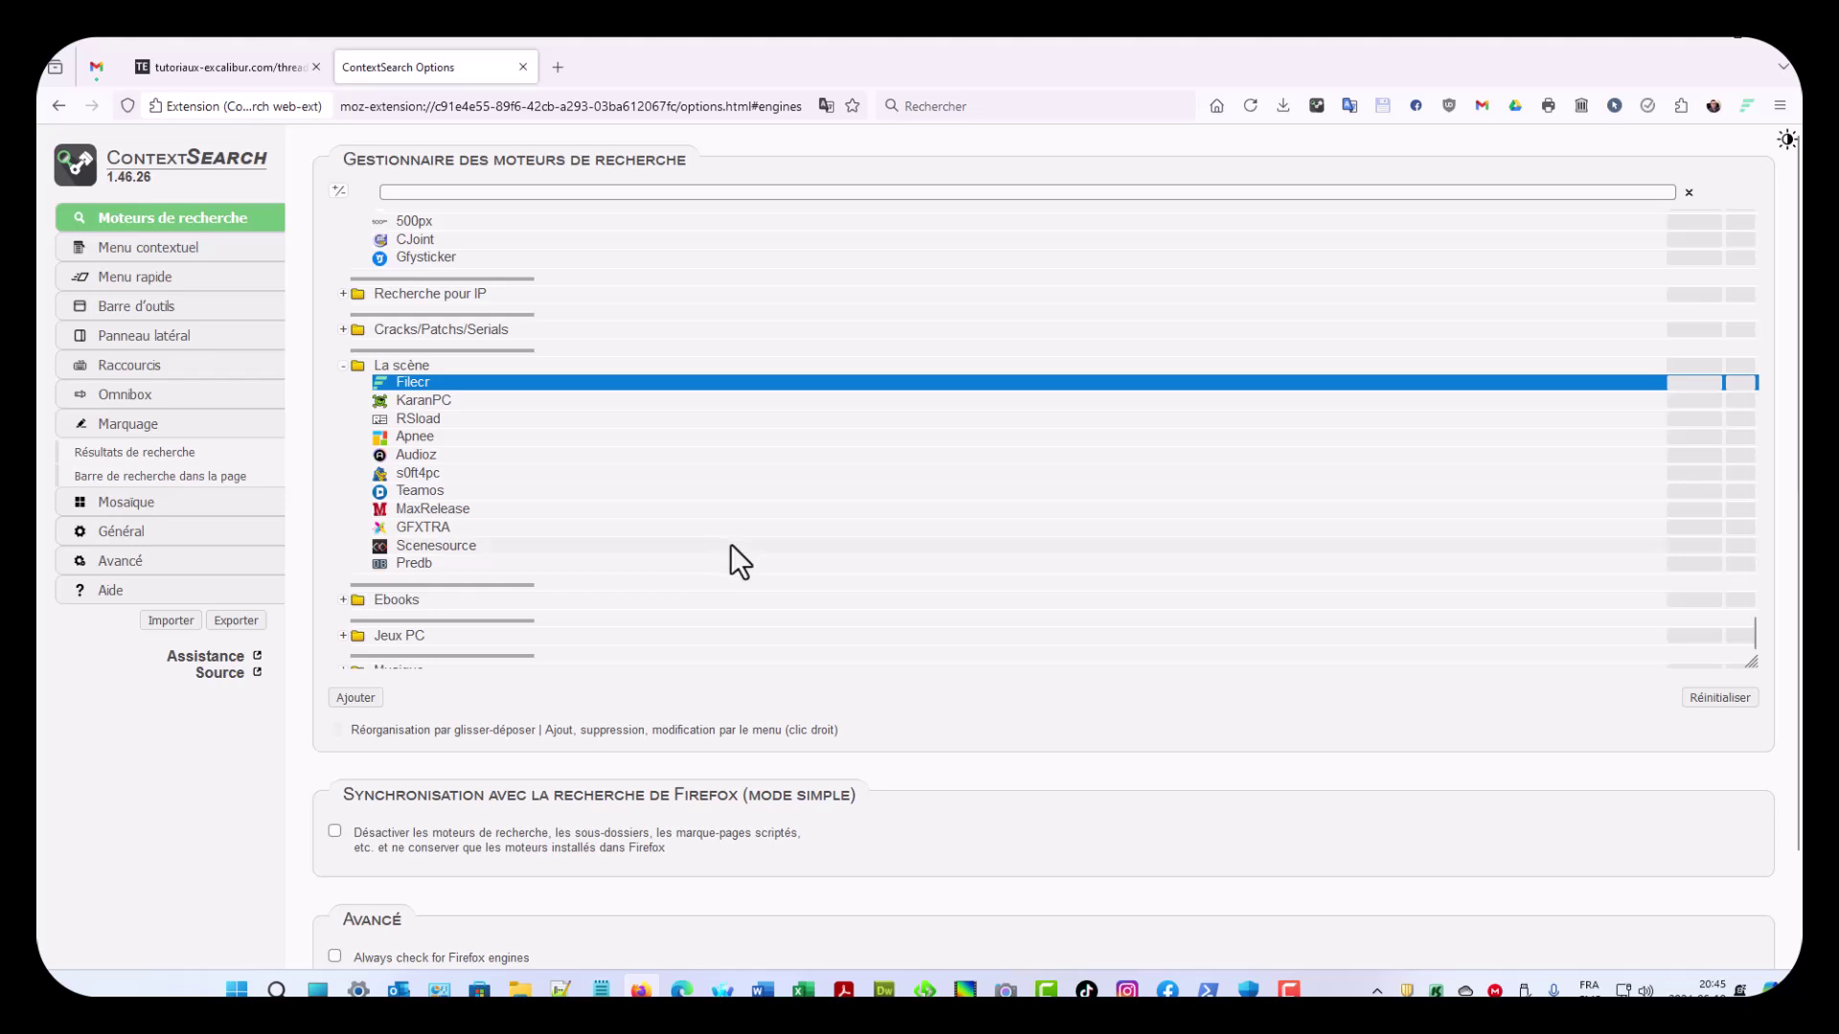
scroll(732, 544, down, 2)
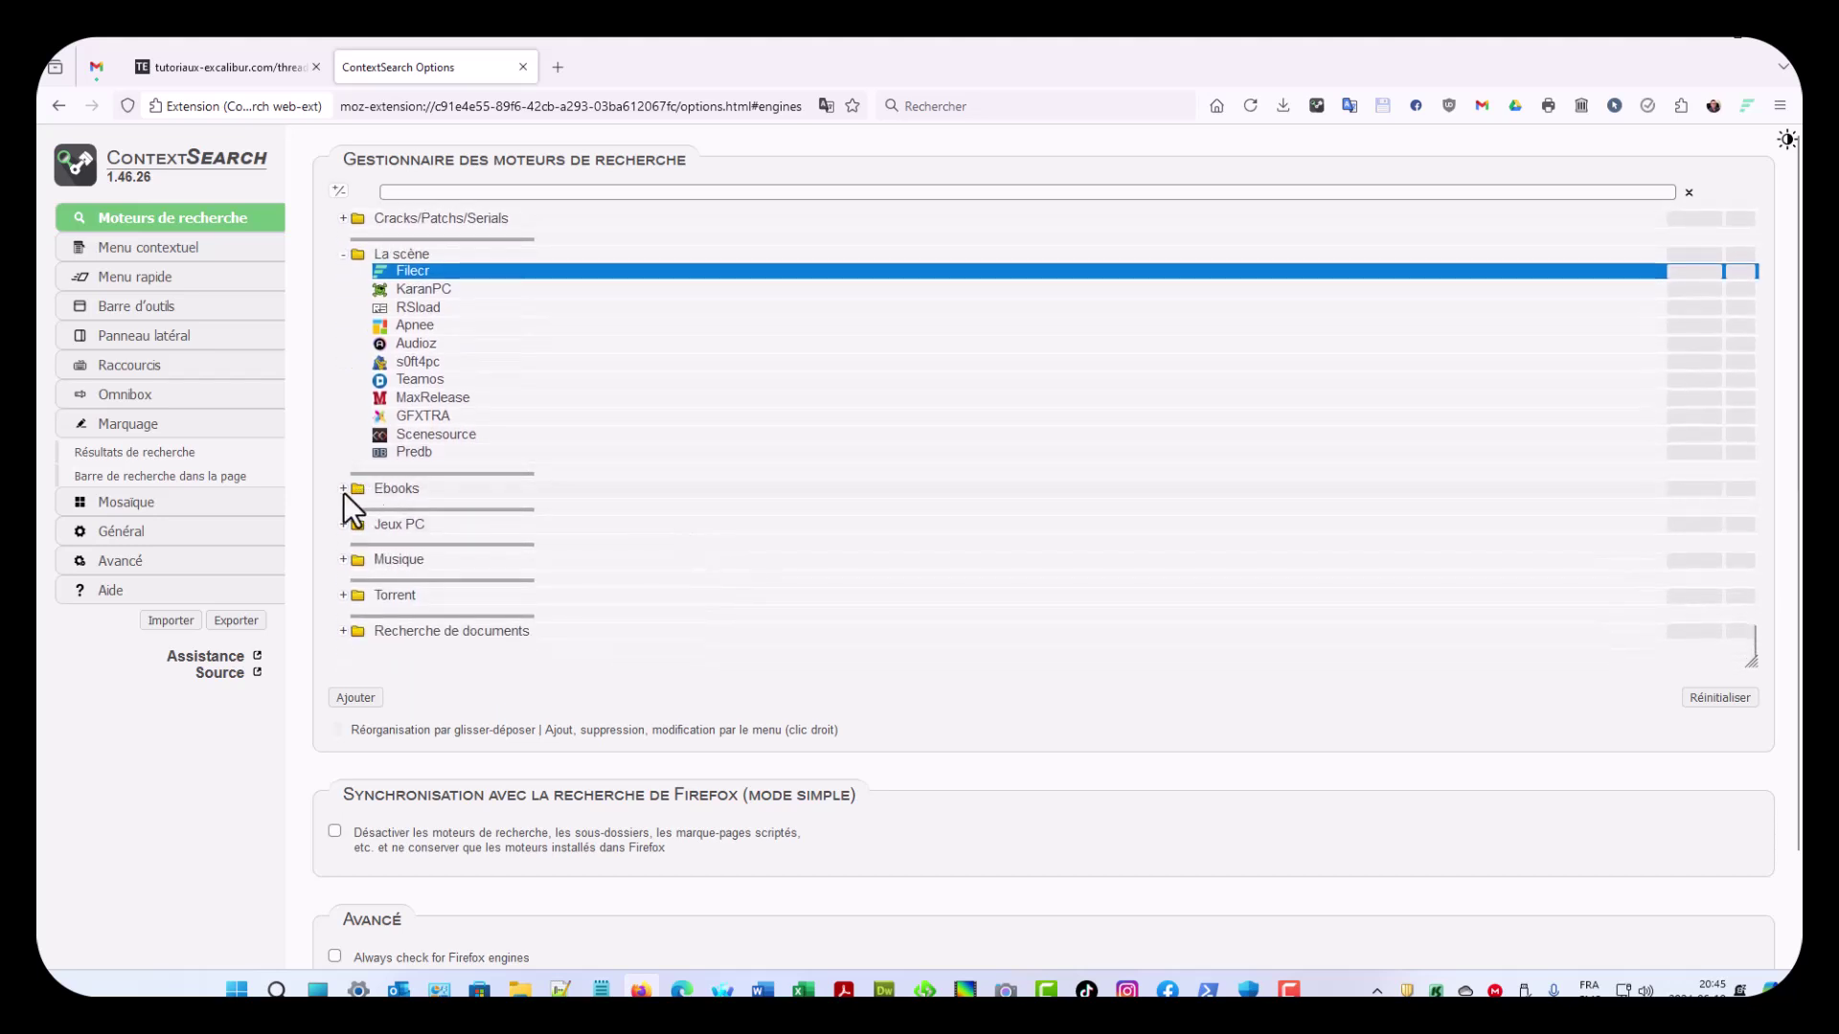
Step: Expand the Ebooks folder and go through its list of book, magazine and document sites
click(343, 490)
scroll(667, 566, down, 5)
scroll(667, 566, down, 2)
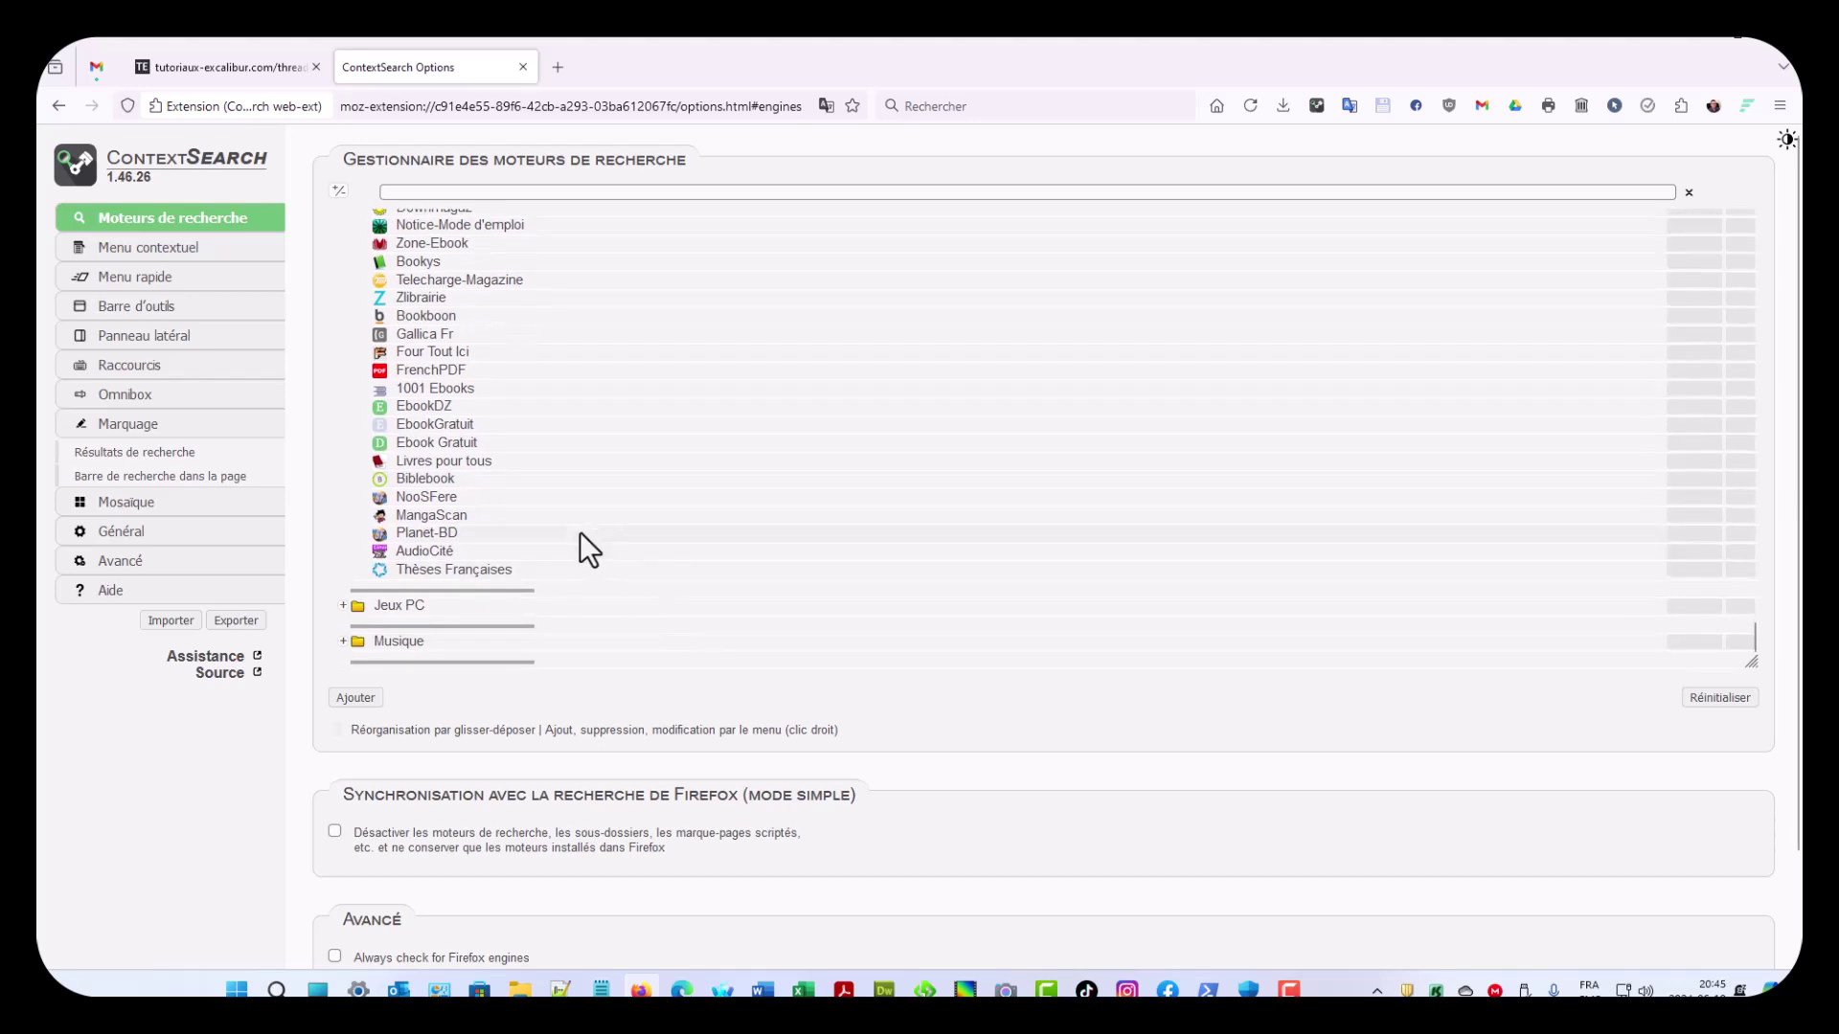
scroll(574, 355, down, 2)
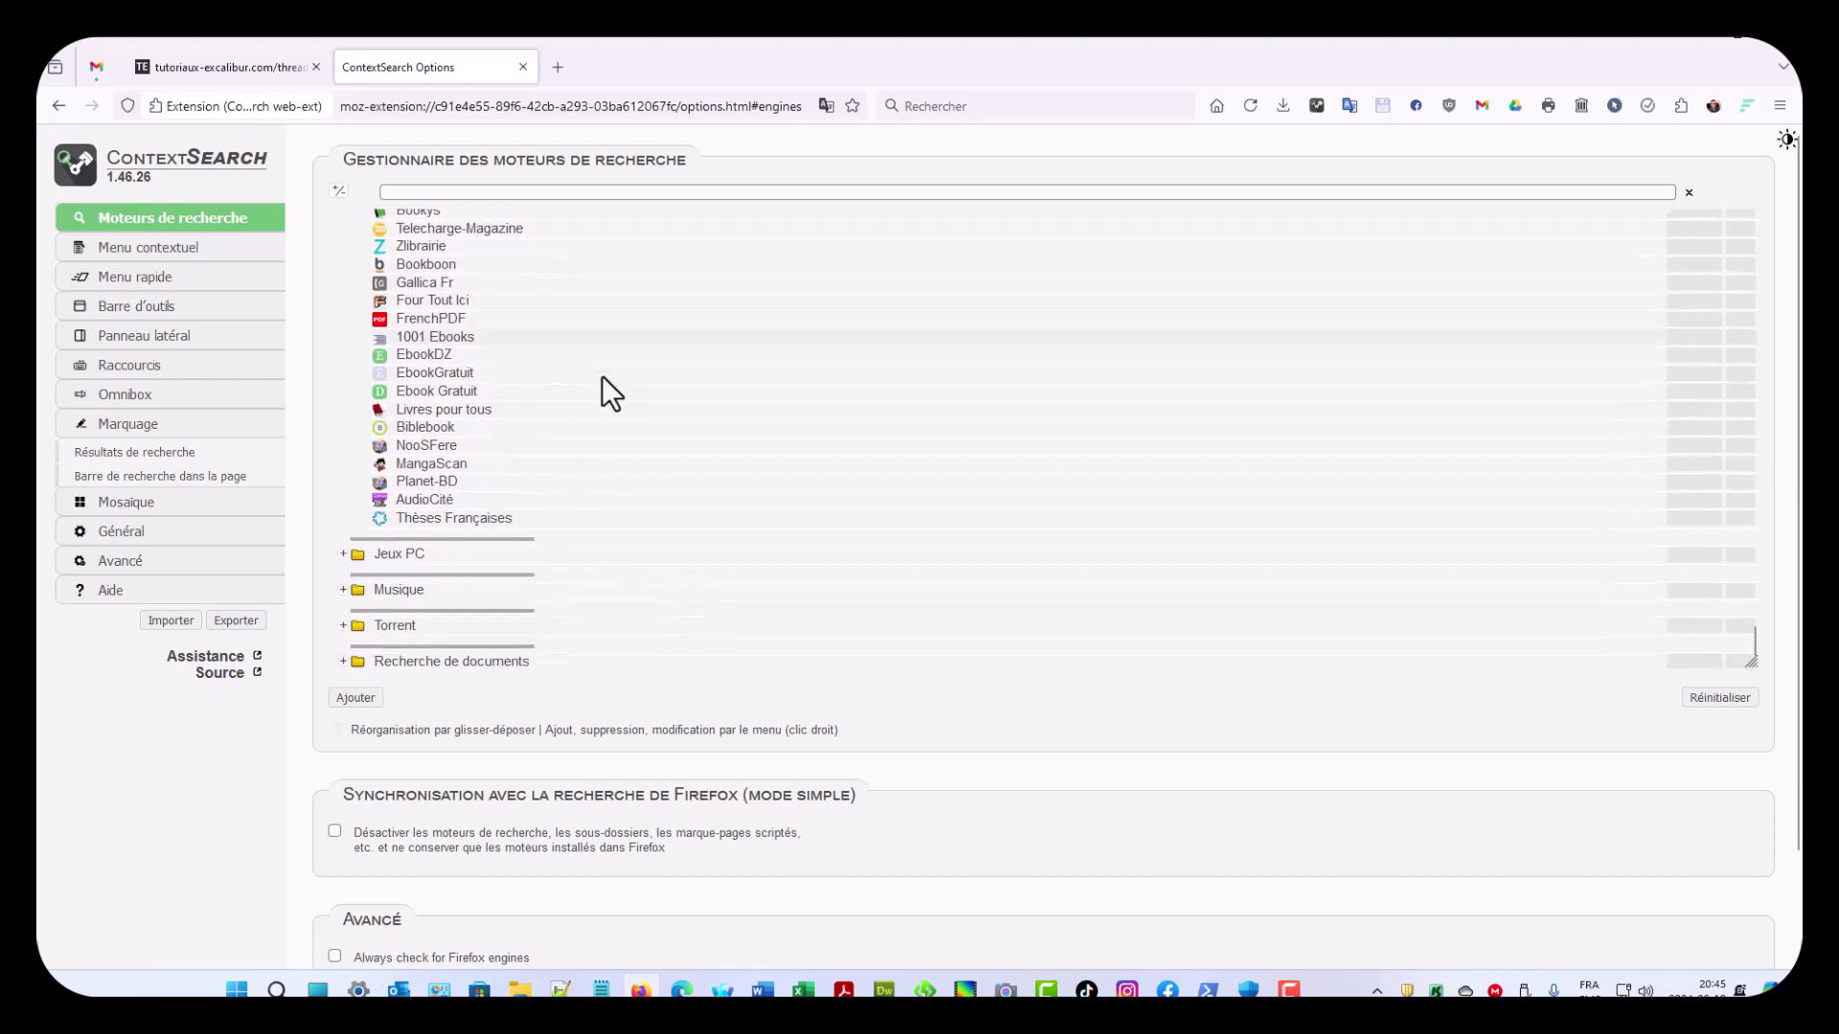
Step: Expand the Jeux PC and Musique folders and review the entries they contain
click(343, 525)
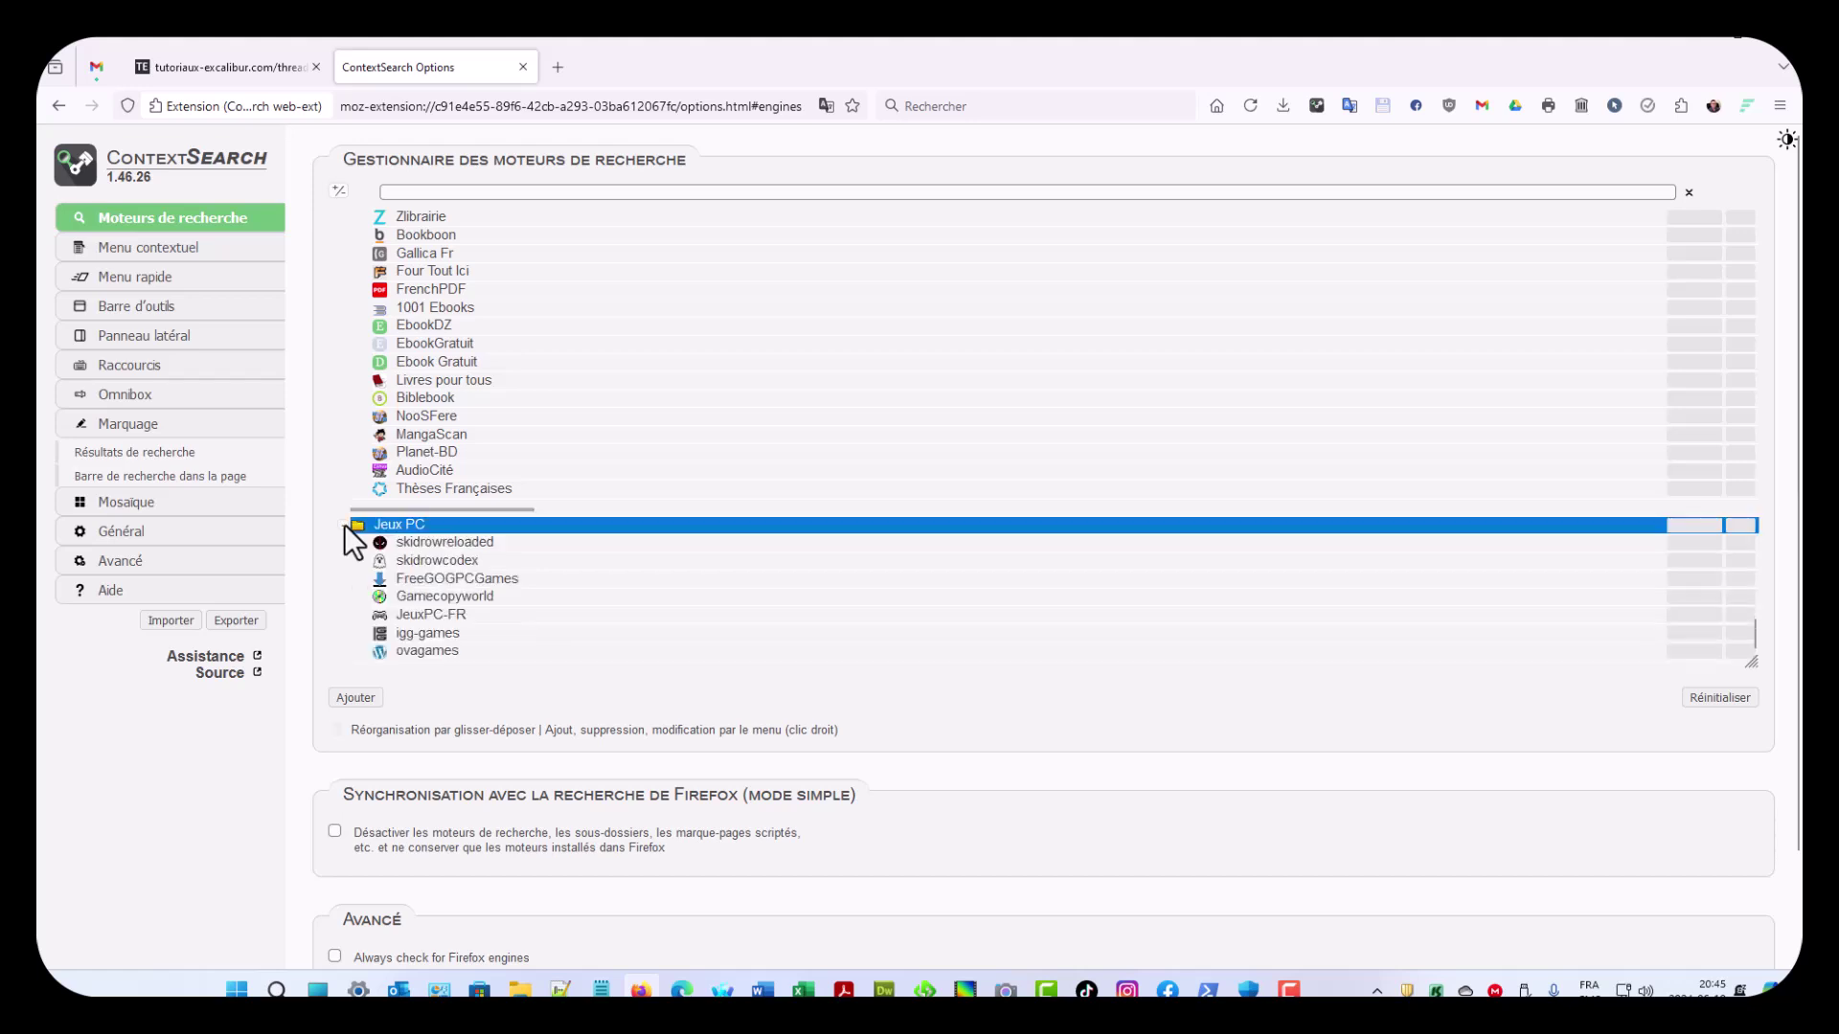
scroll(570, 526, down, 3)
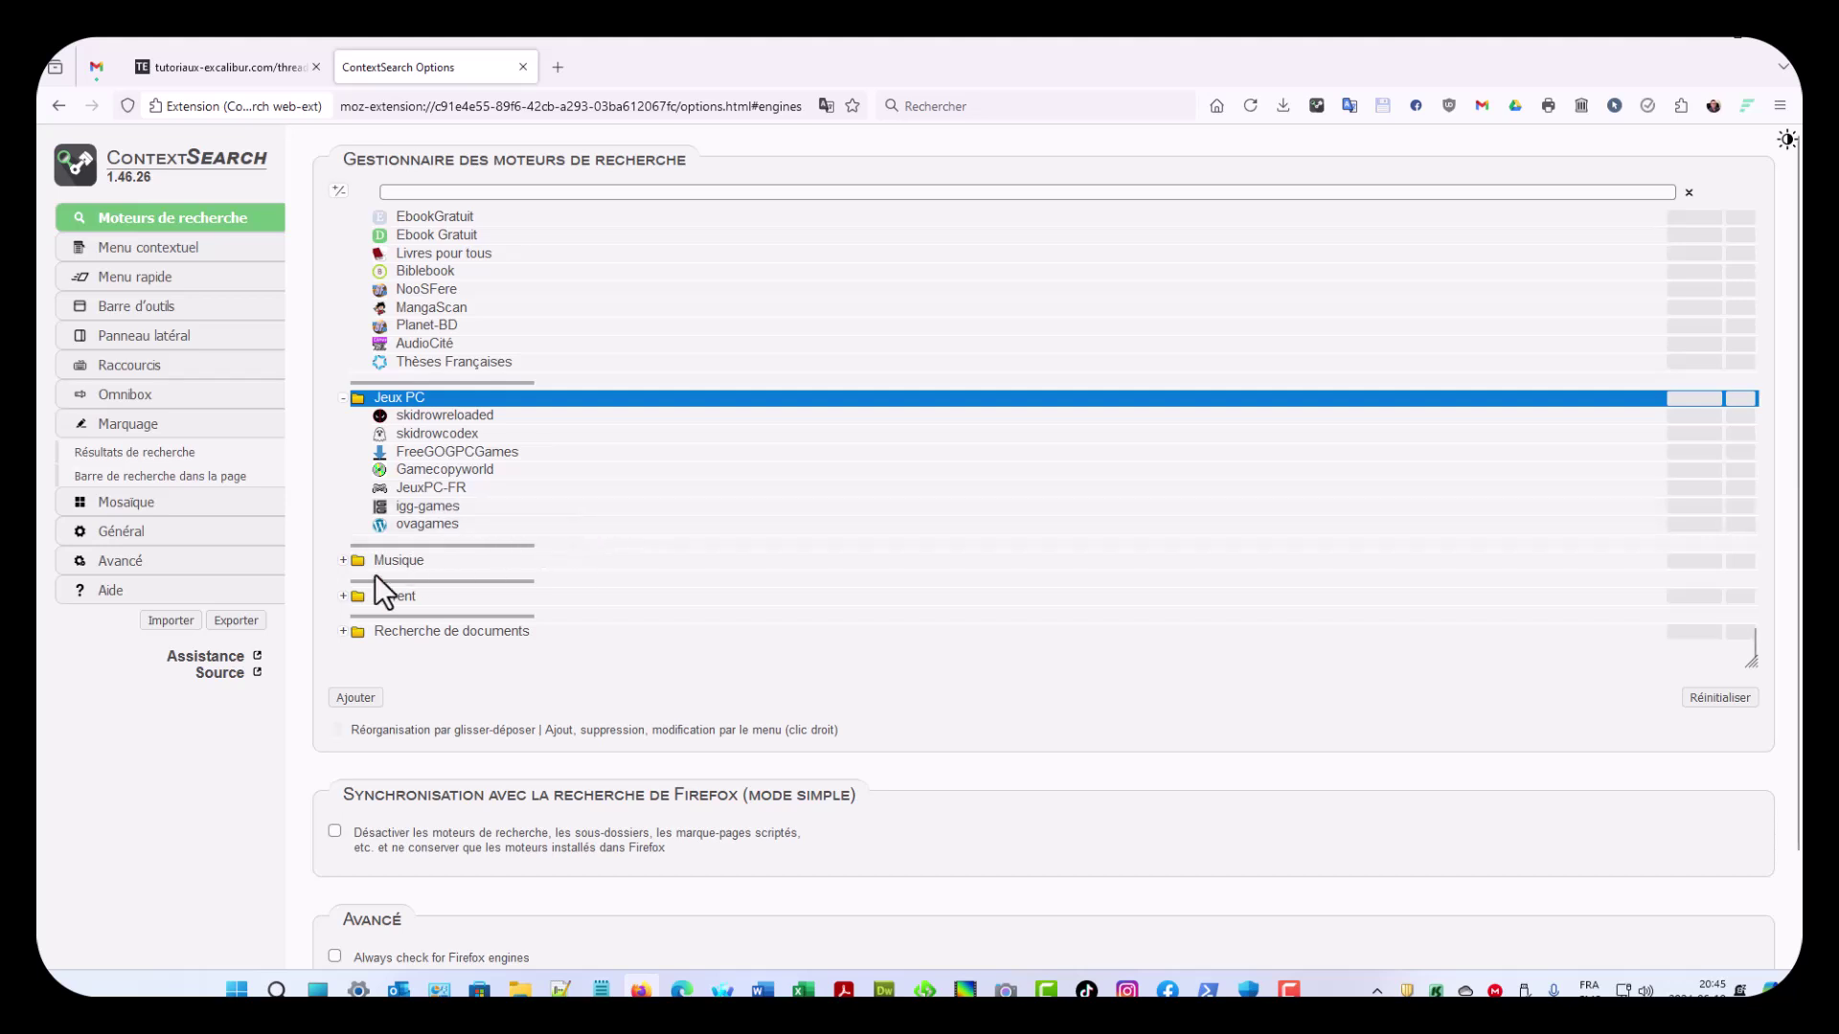
click(343, 561)
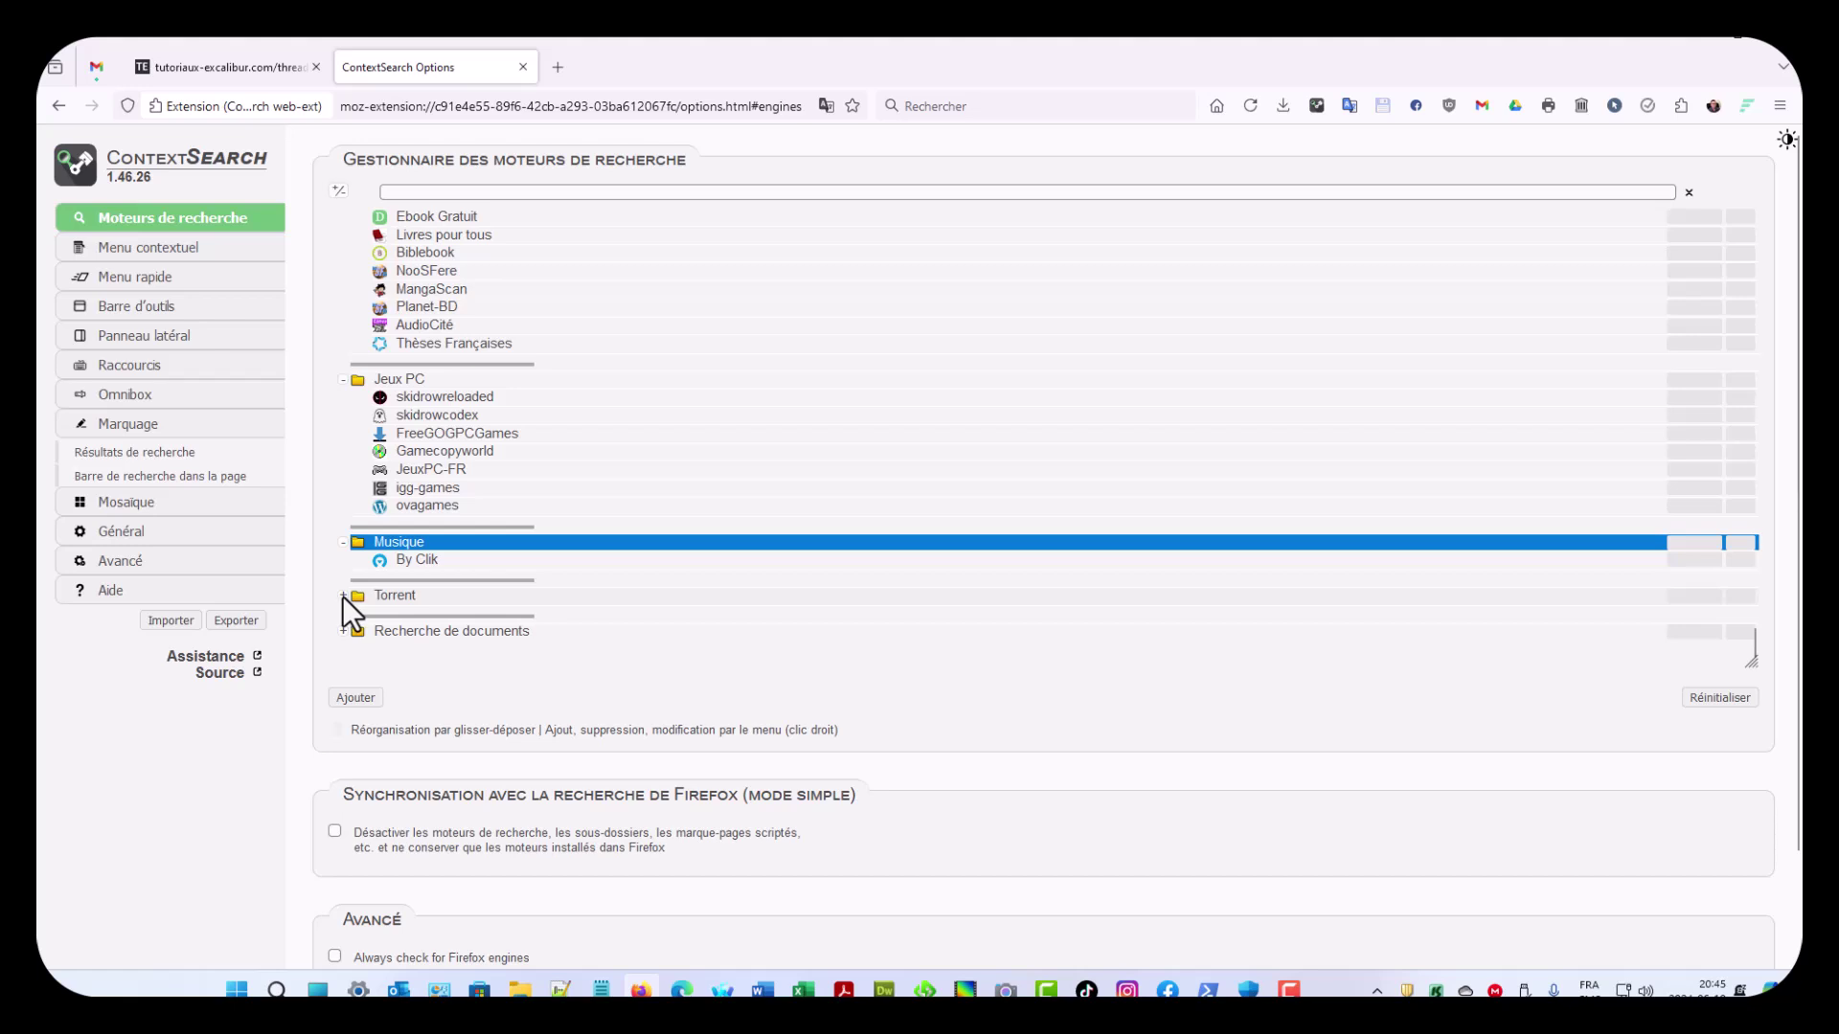
Step: Expand the Torrent and Recherche de documents folders and review their torrent sites and document-type searches
click(343, 596)
scroll(575, 594, down, 2)
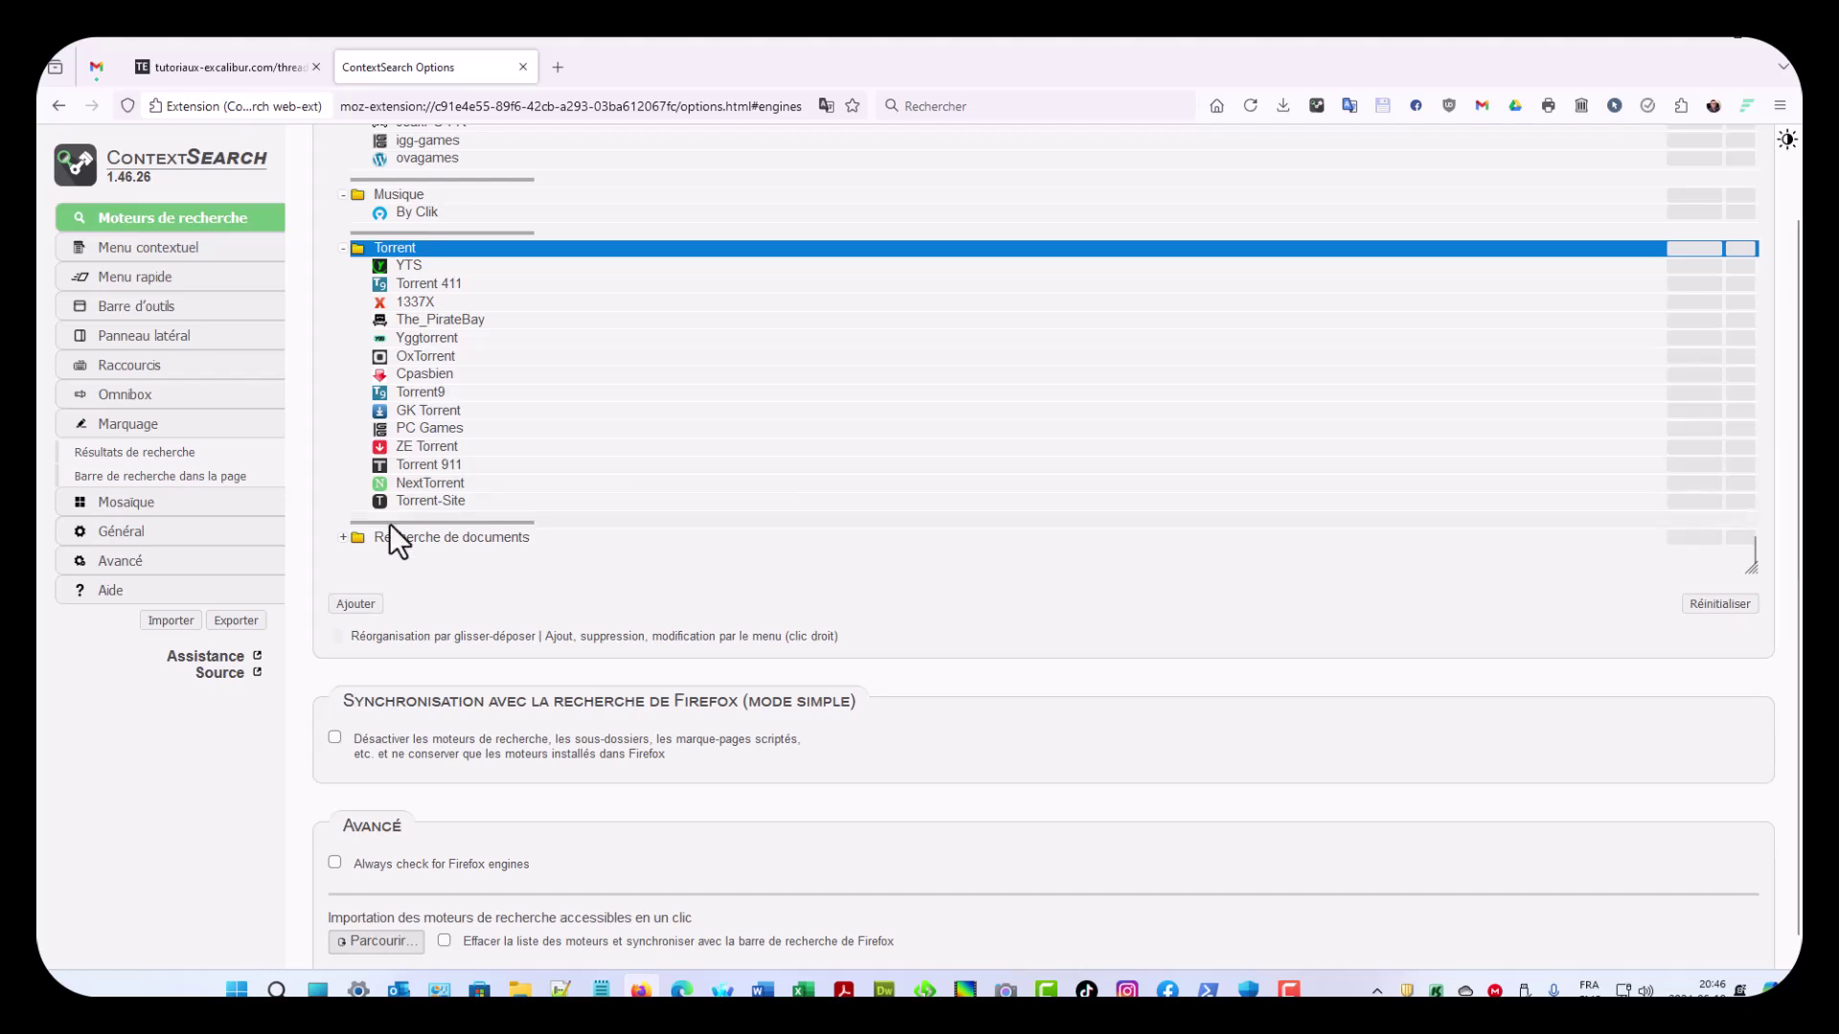
click(341, 539)
scroll(663, 507, down, 5)
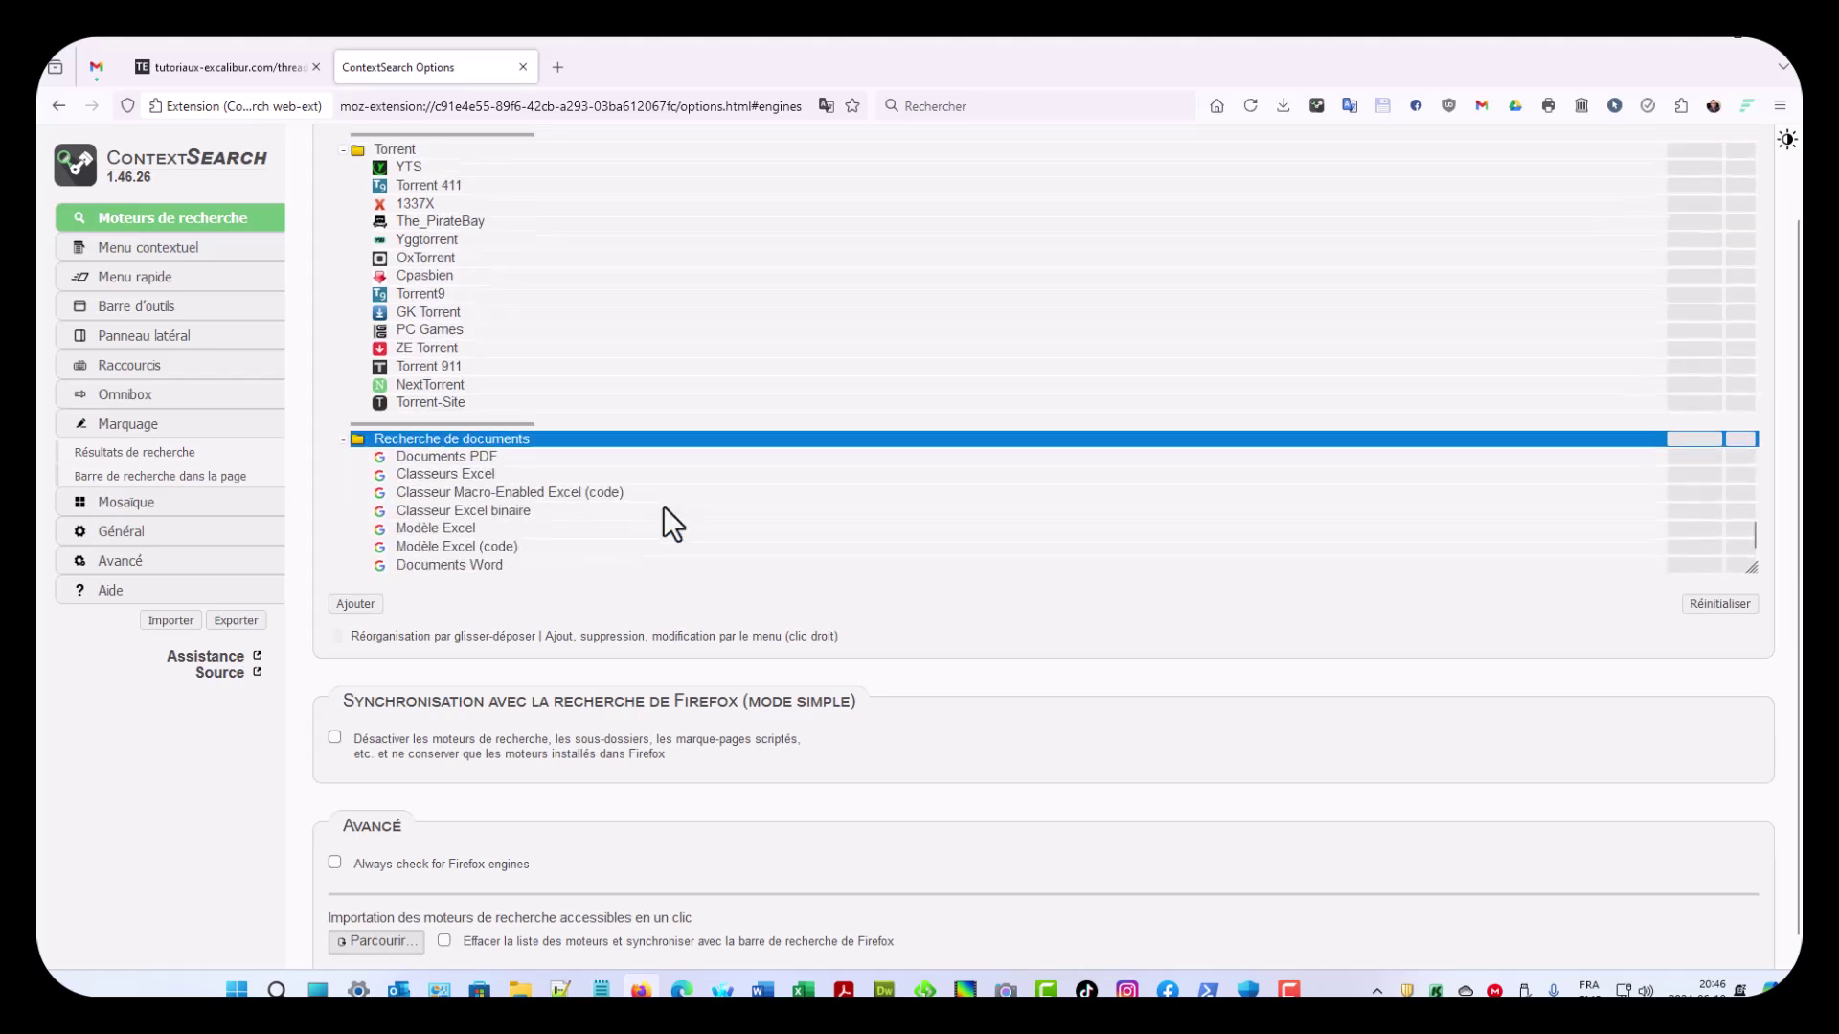
scroll(664, 508, down, 1)
scroll(828, 509, down, 1)
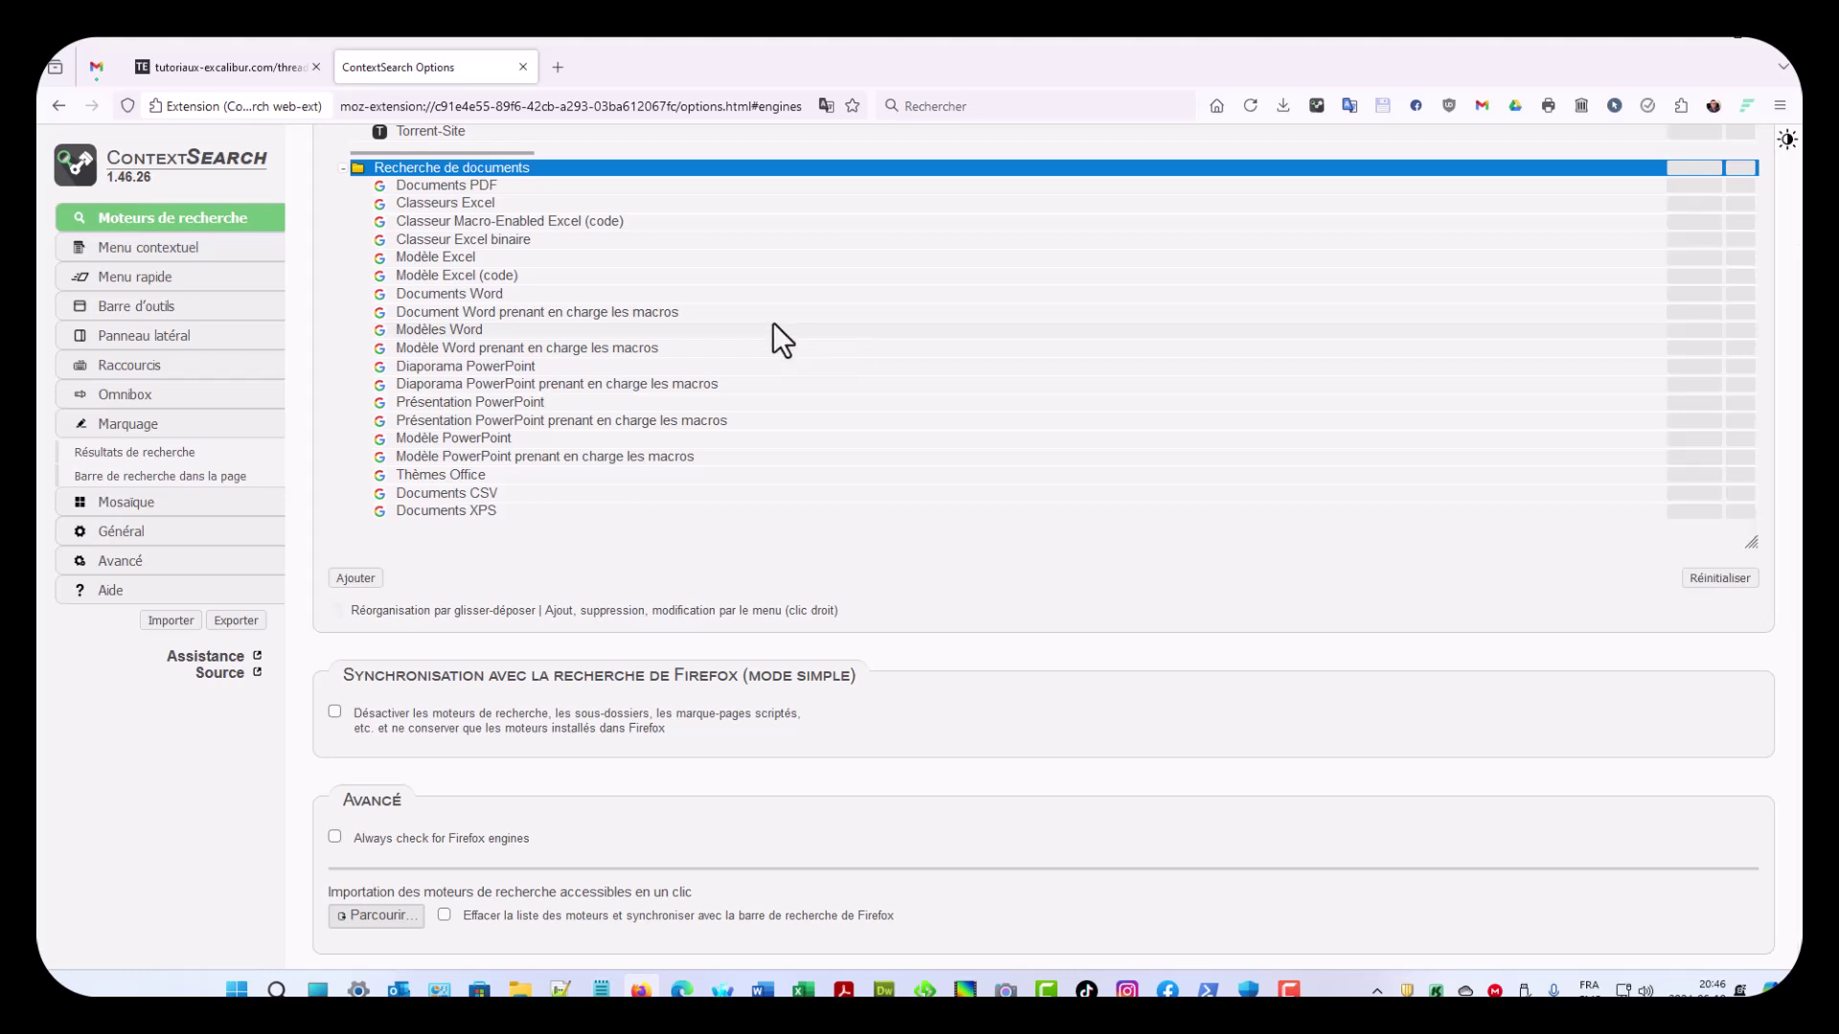
Step: Open the settings of the Documents PDF engine, examine its Modèle search URL with the filetype:pdf filter, and close them without saving
double_click(486, 184)
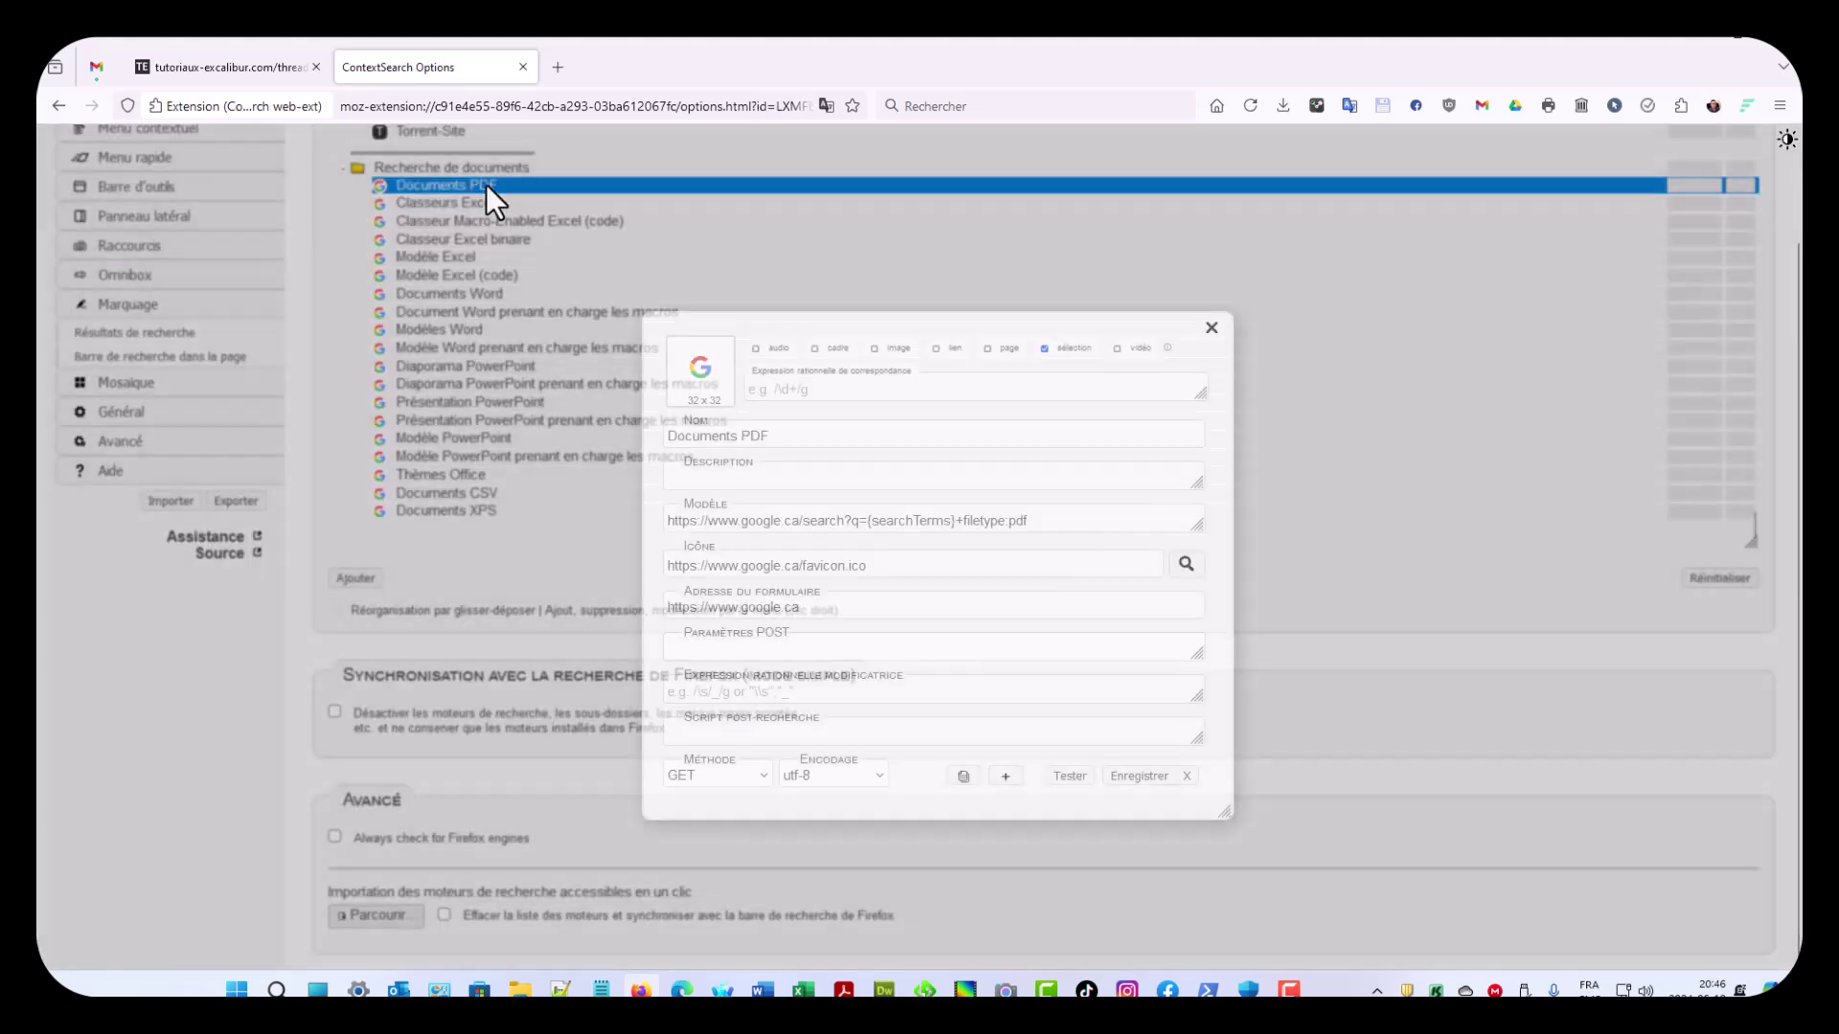
drag(1041, 524, 962, 528)
click(1035, 525)
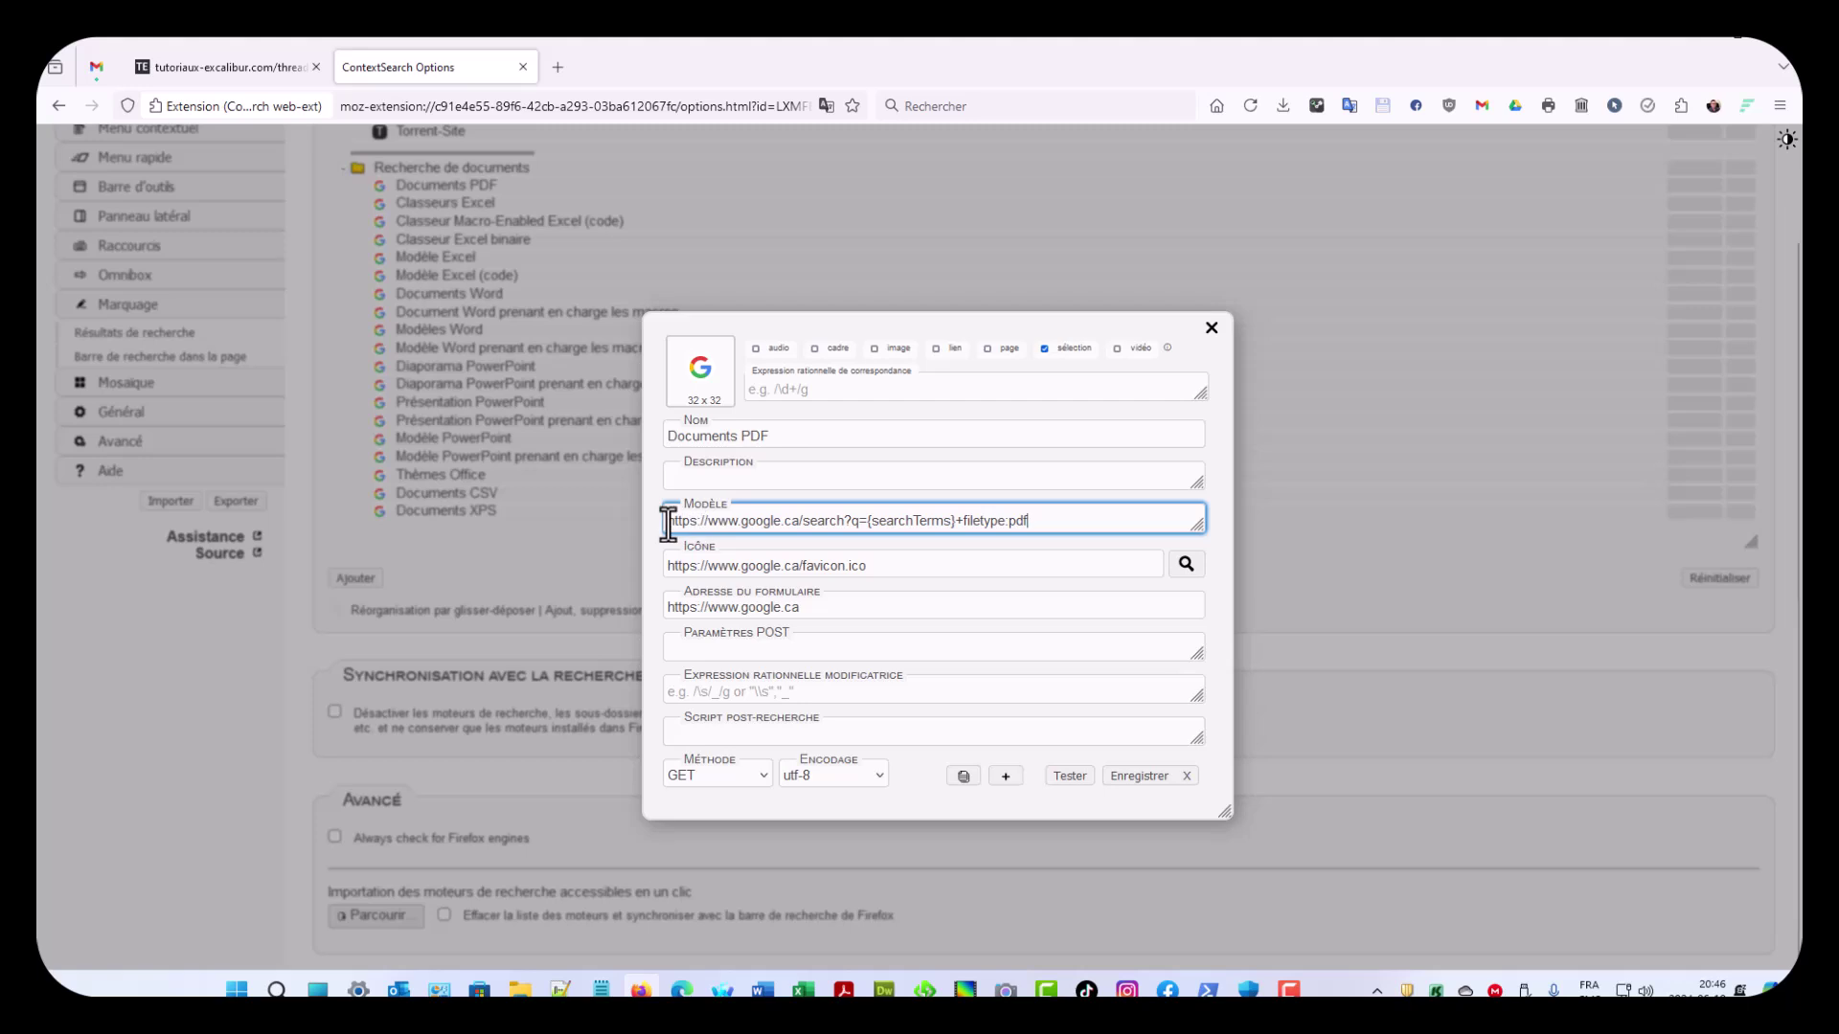
drag(668, 524, 953, 525)
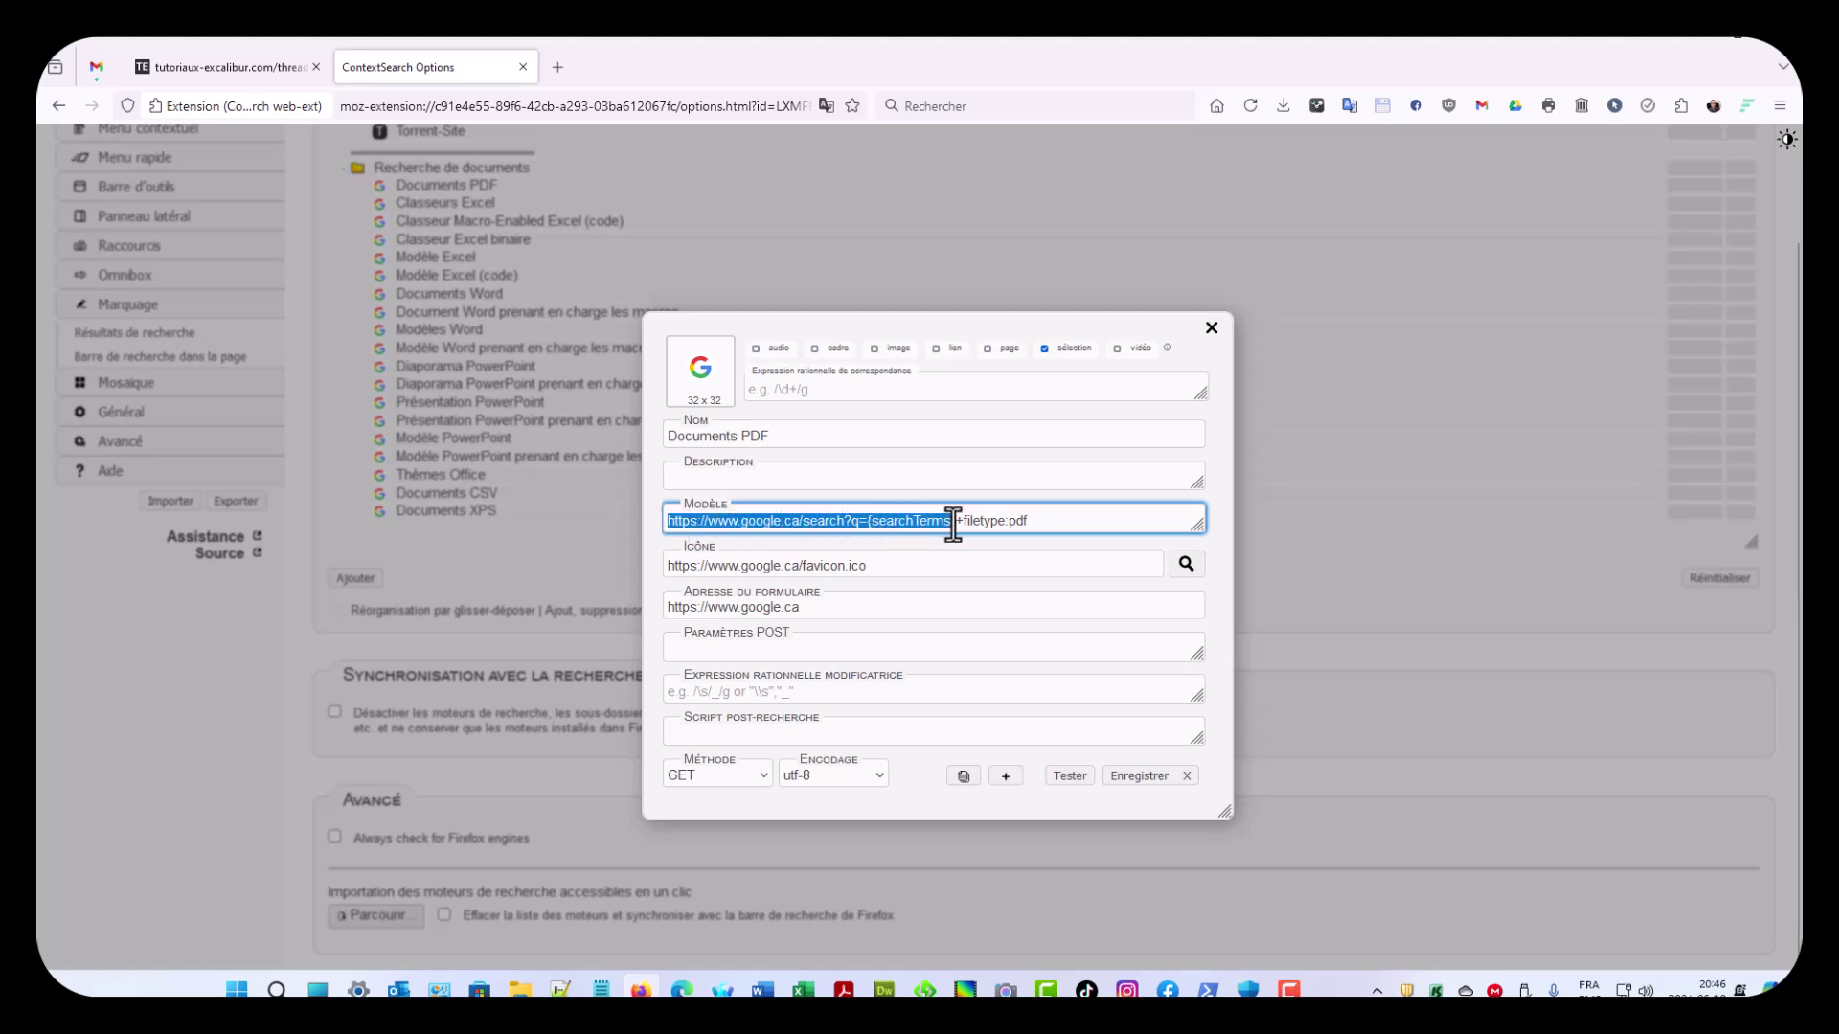
click(1071, 525)
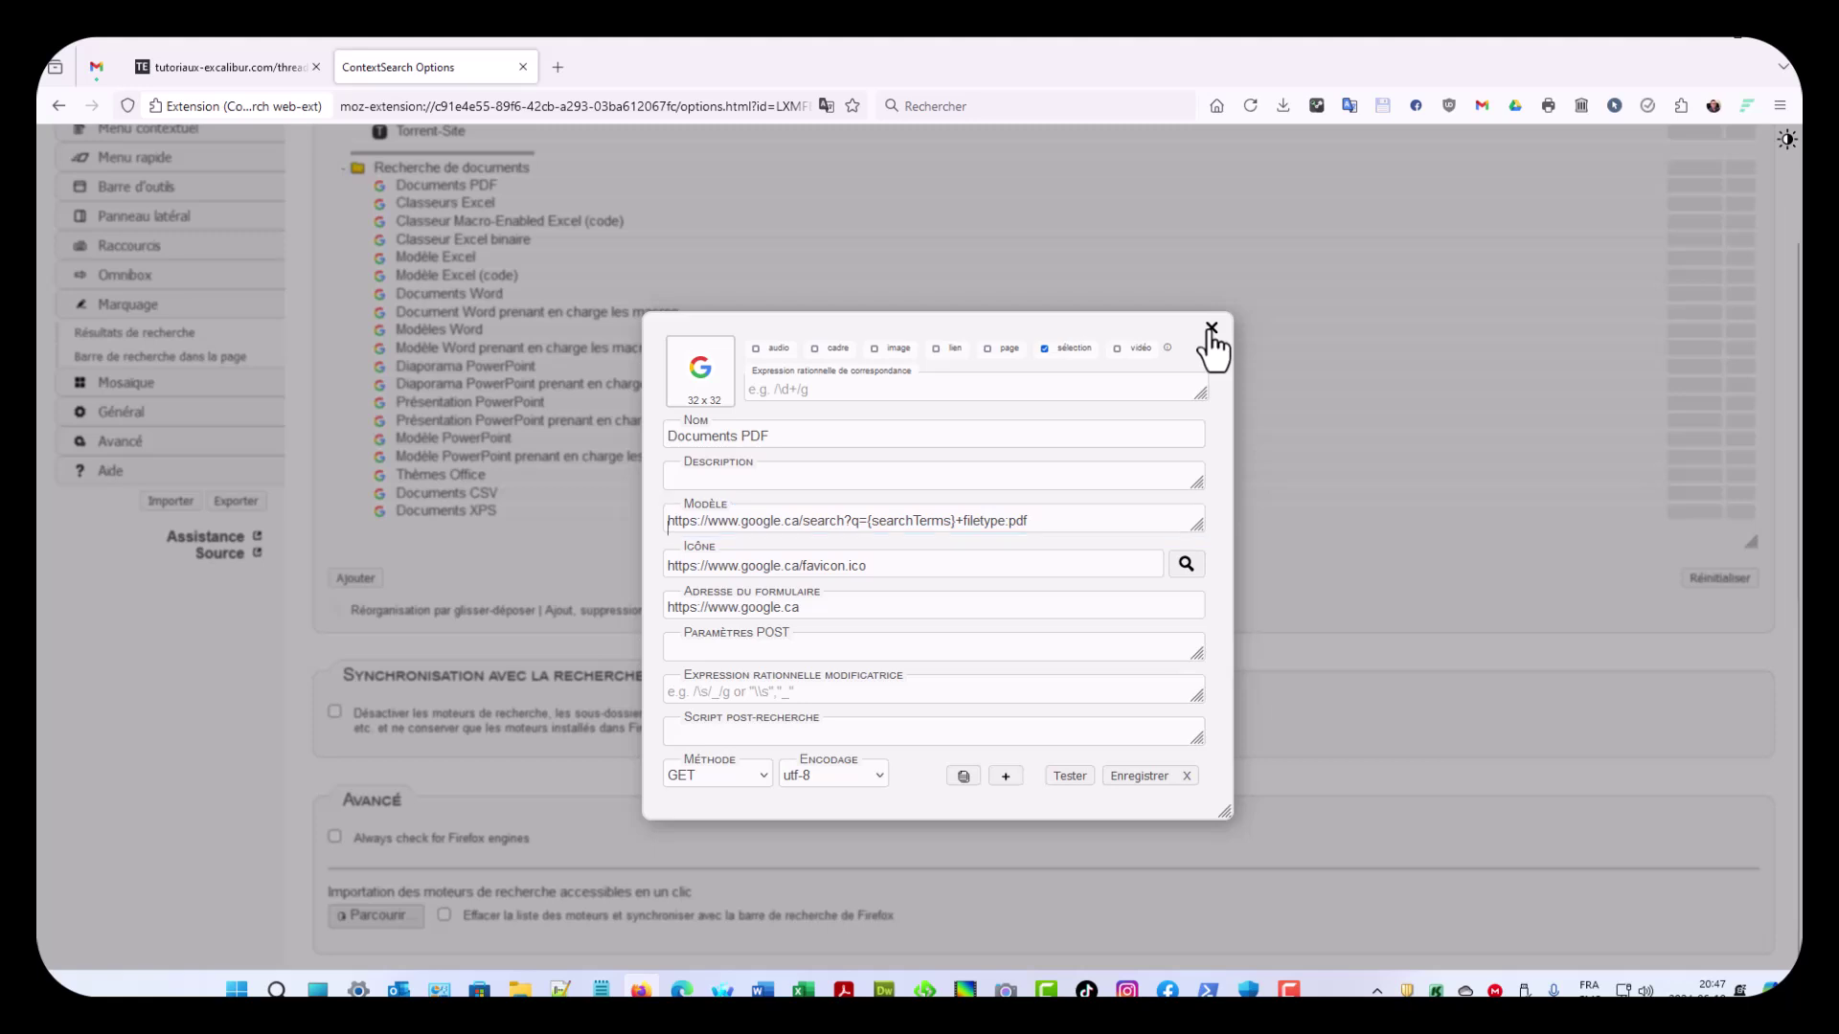
click(1211, 329)
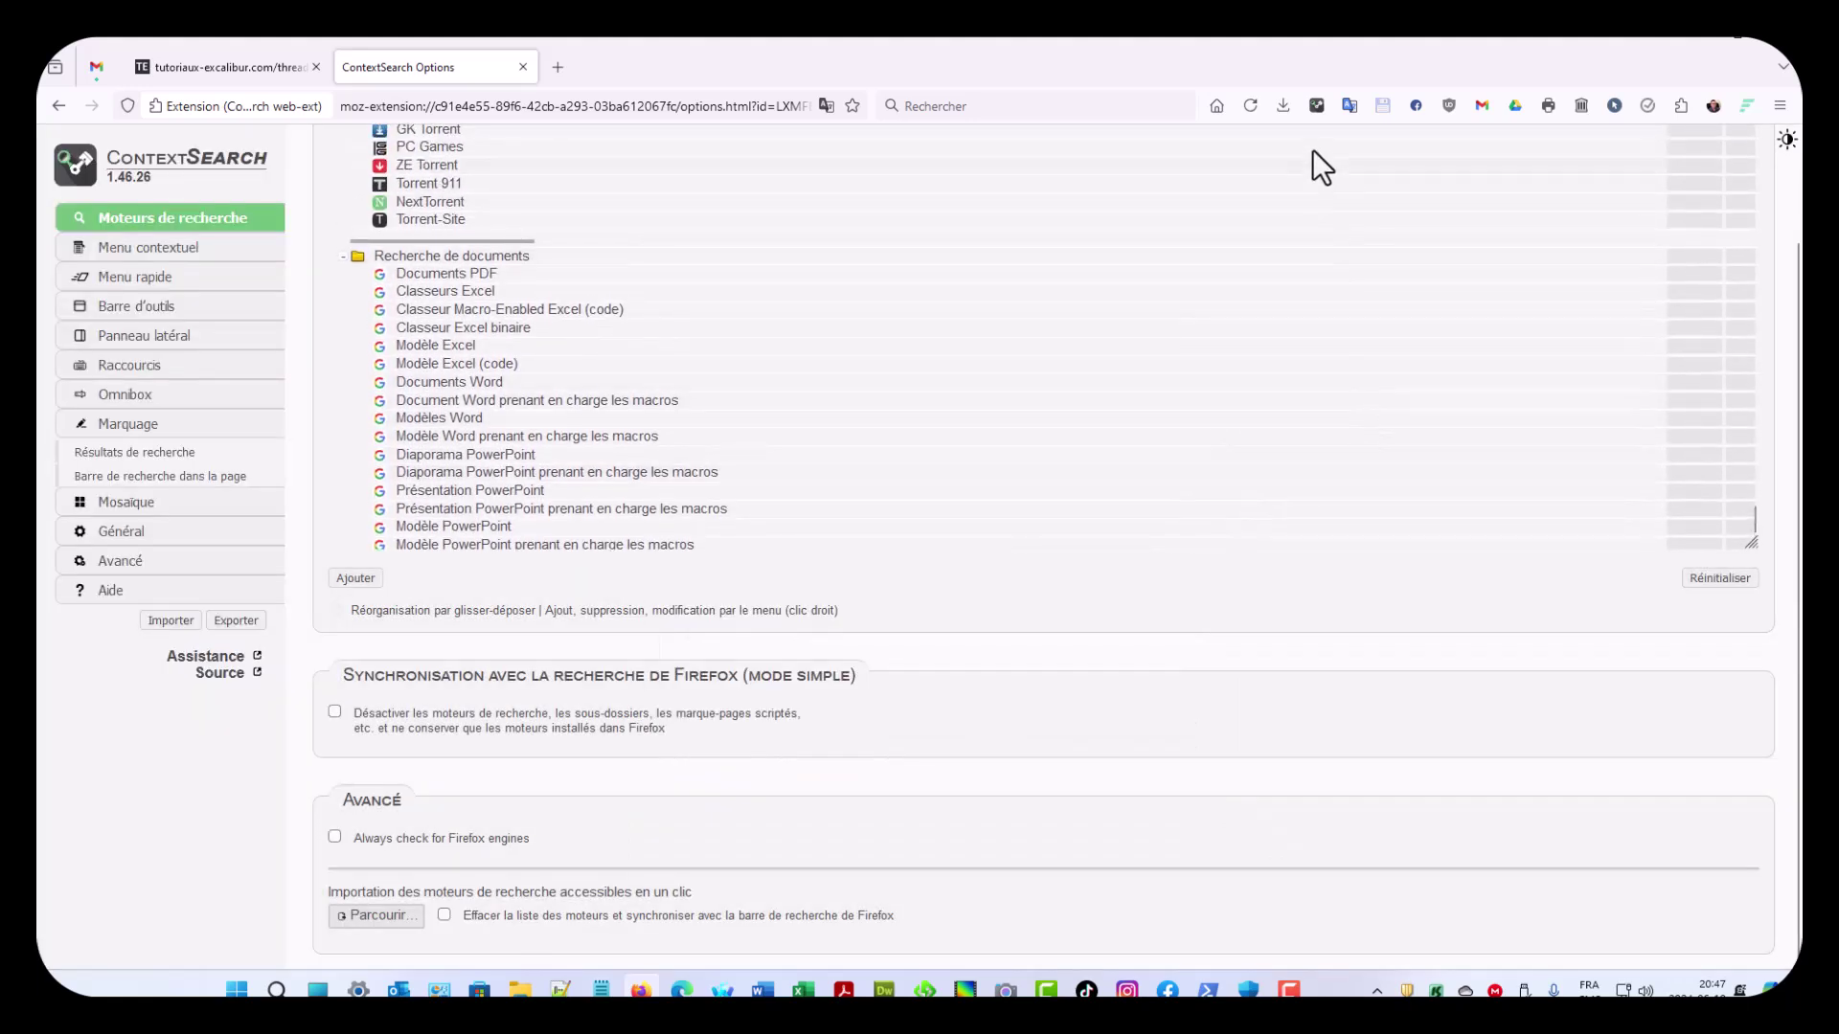
Step: Try the Documents PDF engine from the extension popup's Recherche de documents folder without a search term, and close the opened Google page
click(1314, 107)
scroll(1222, 343, down, 2)
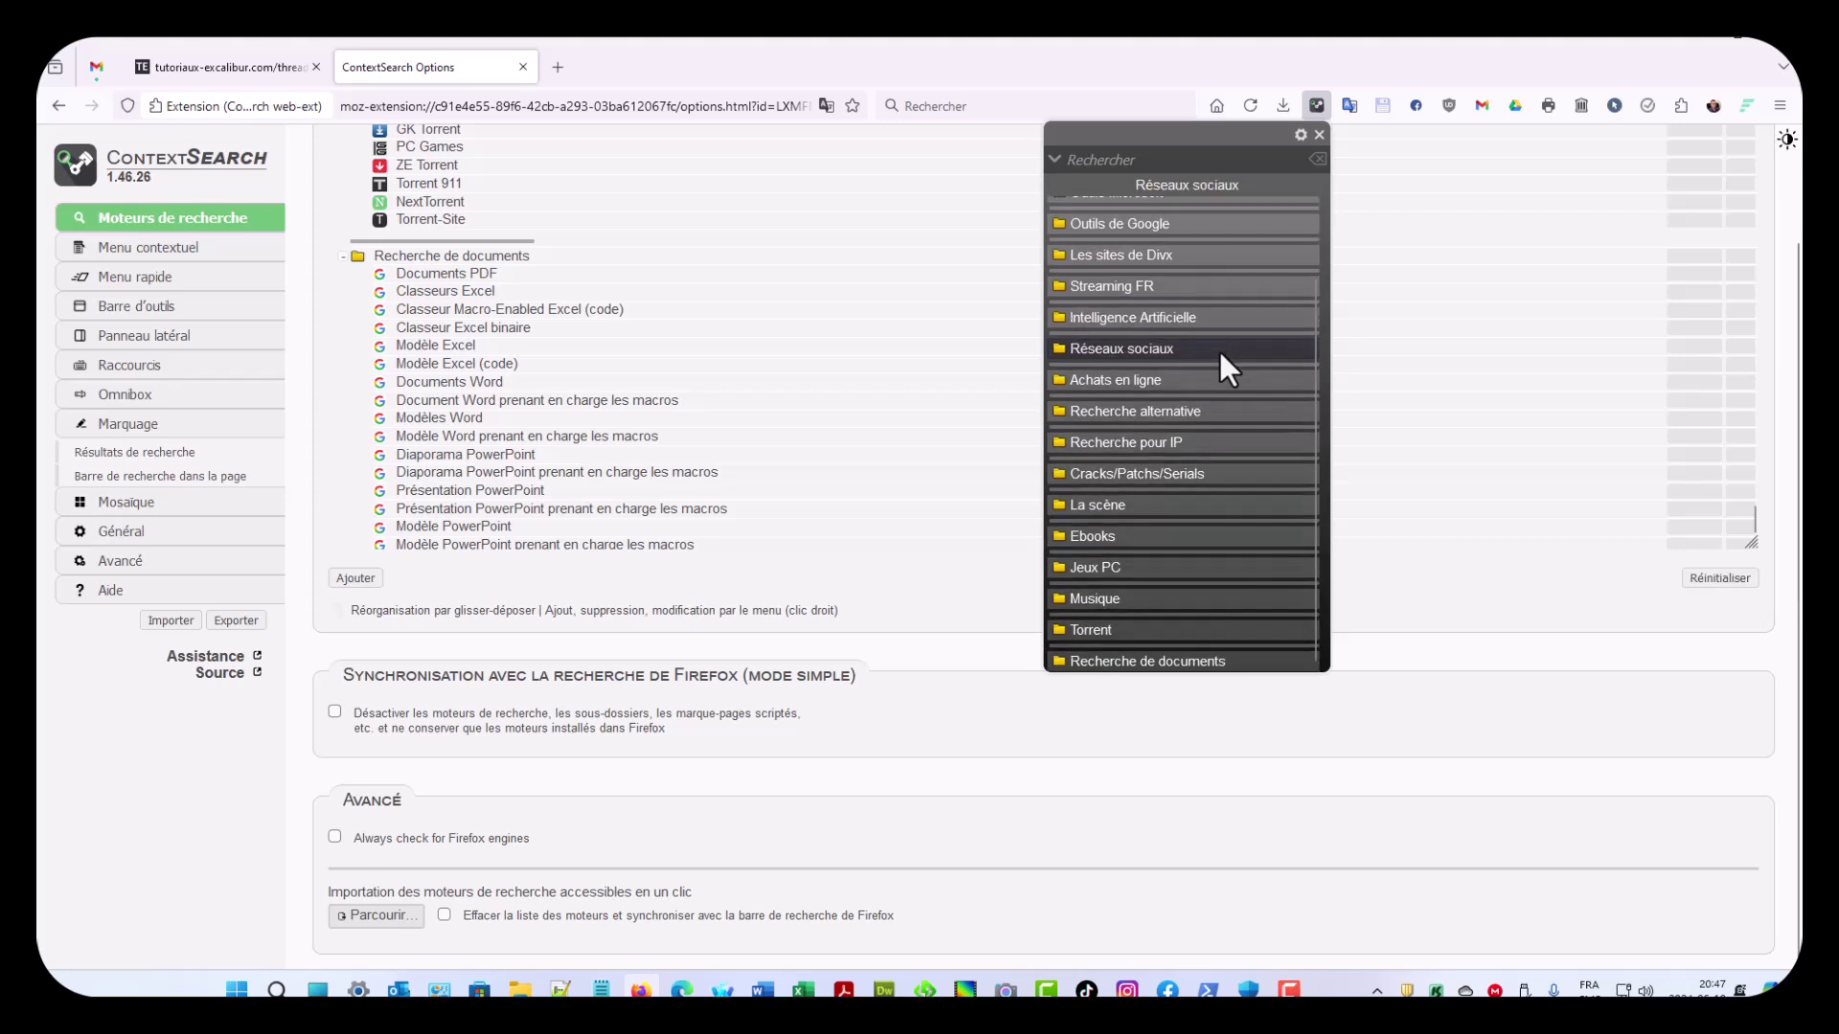
click(1227, 660)
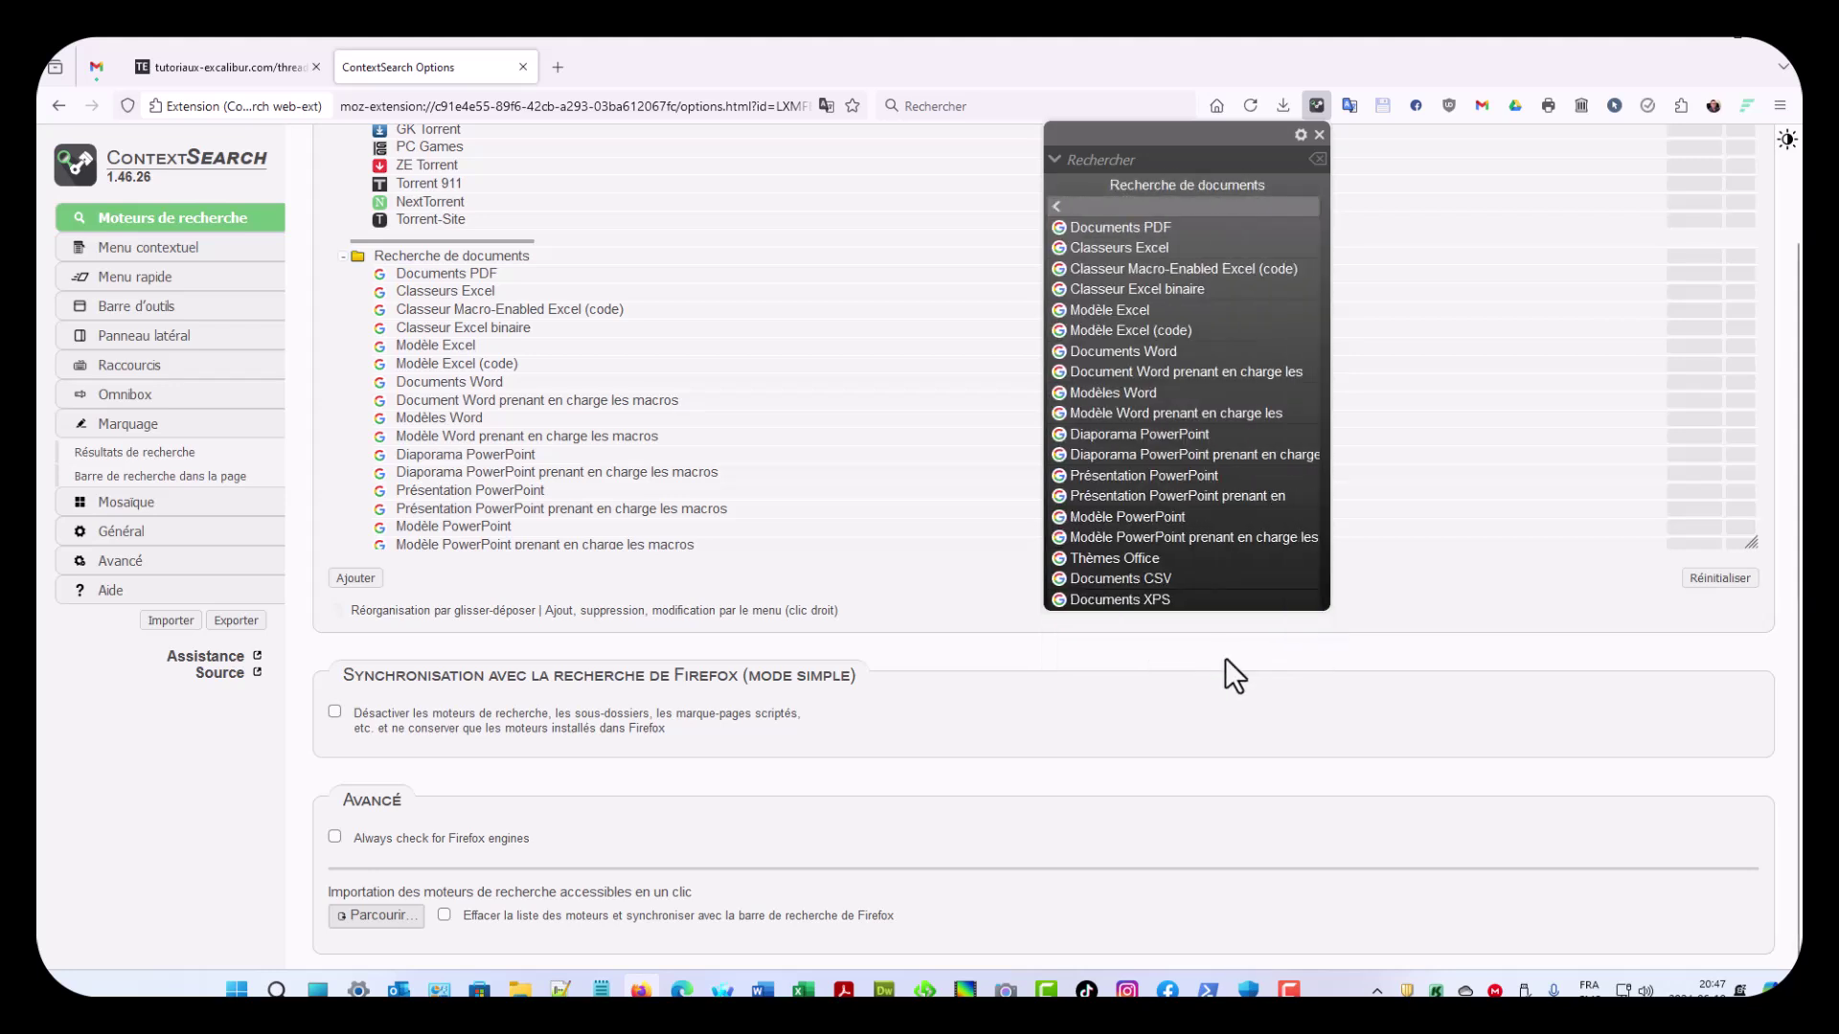
click(1159, 228)
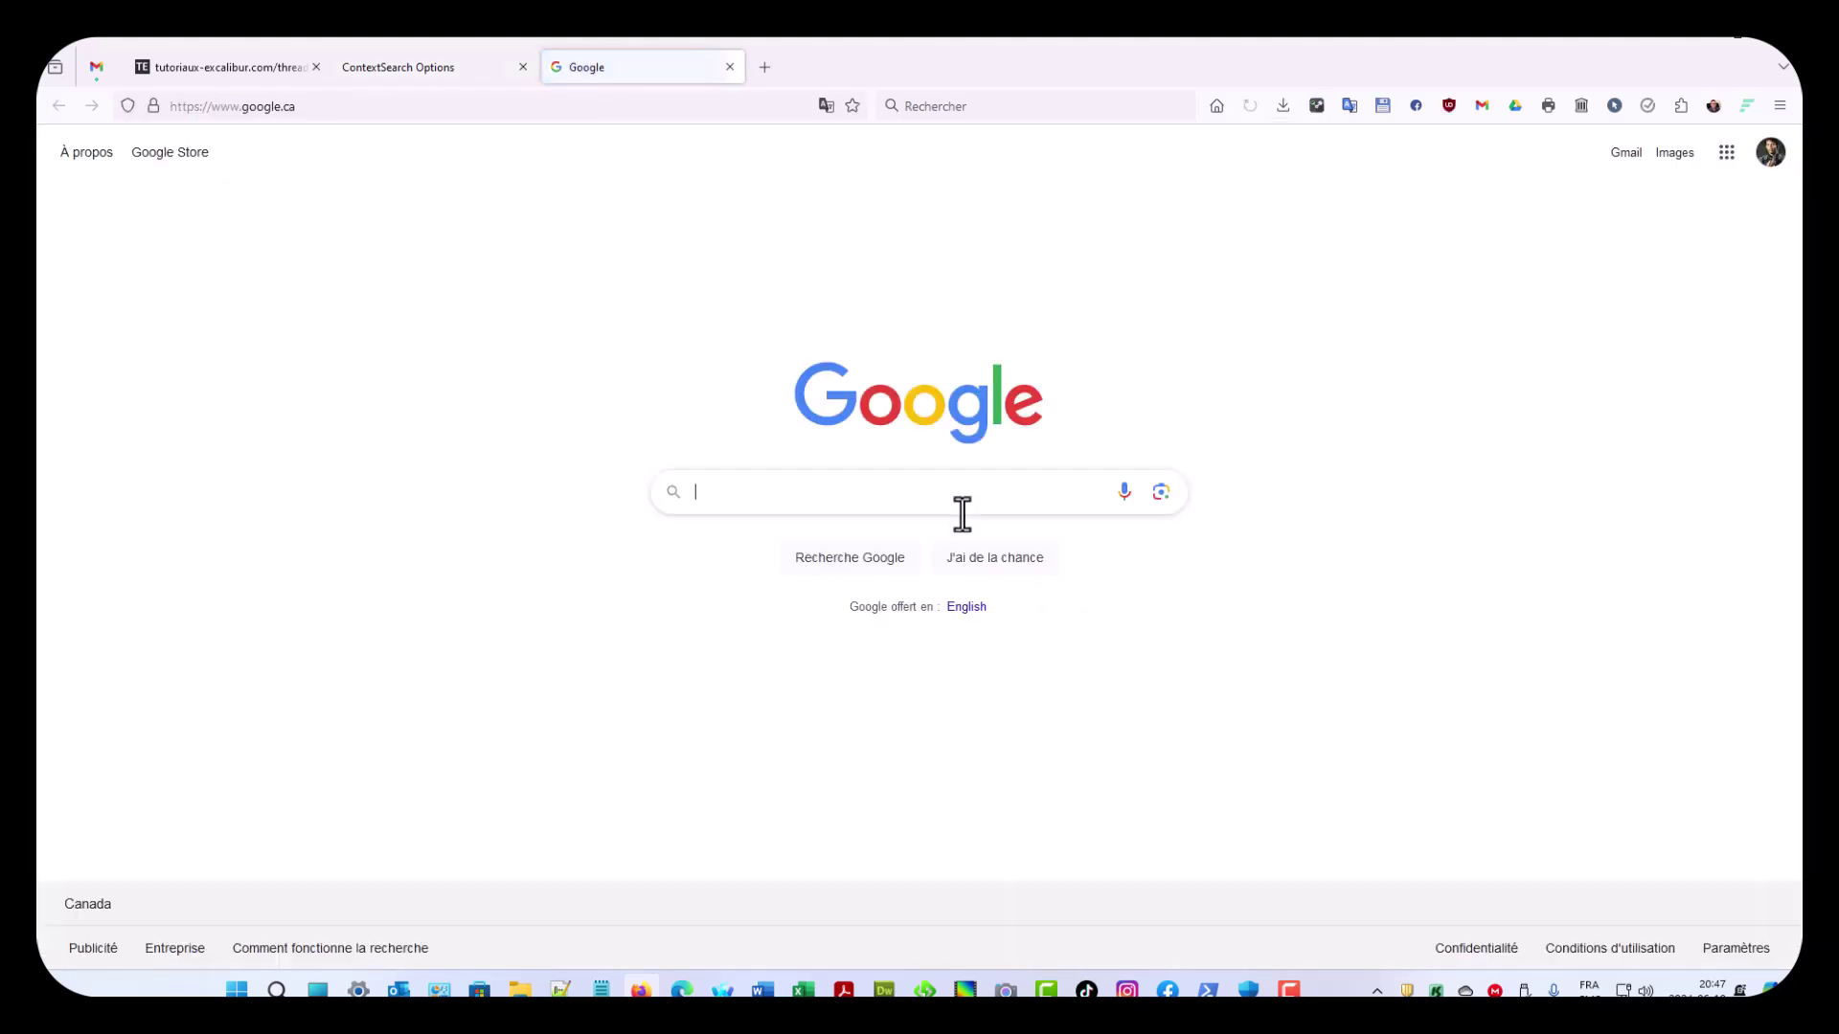
click(730, 66)
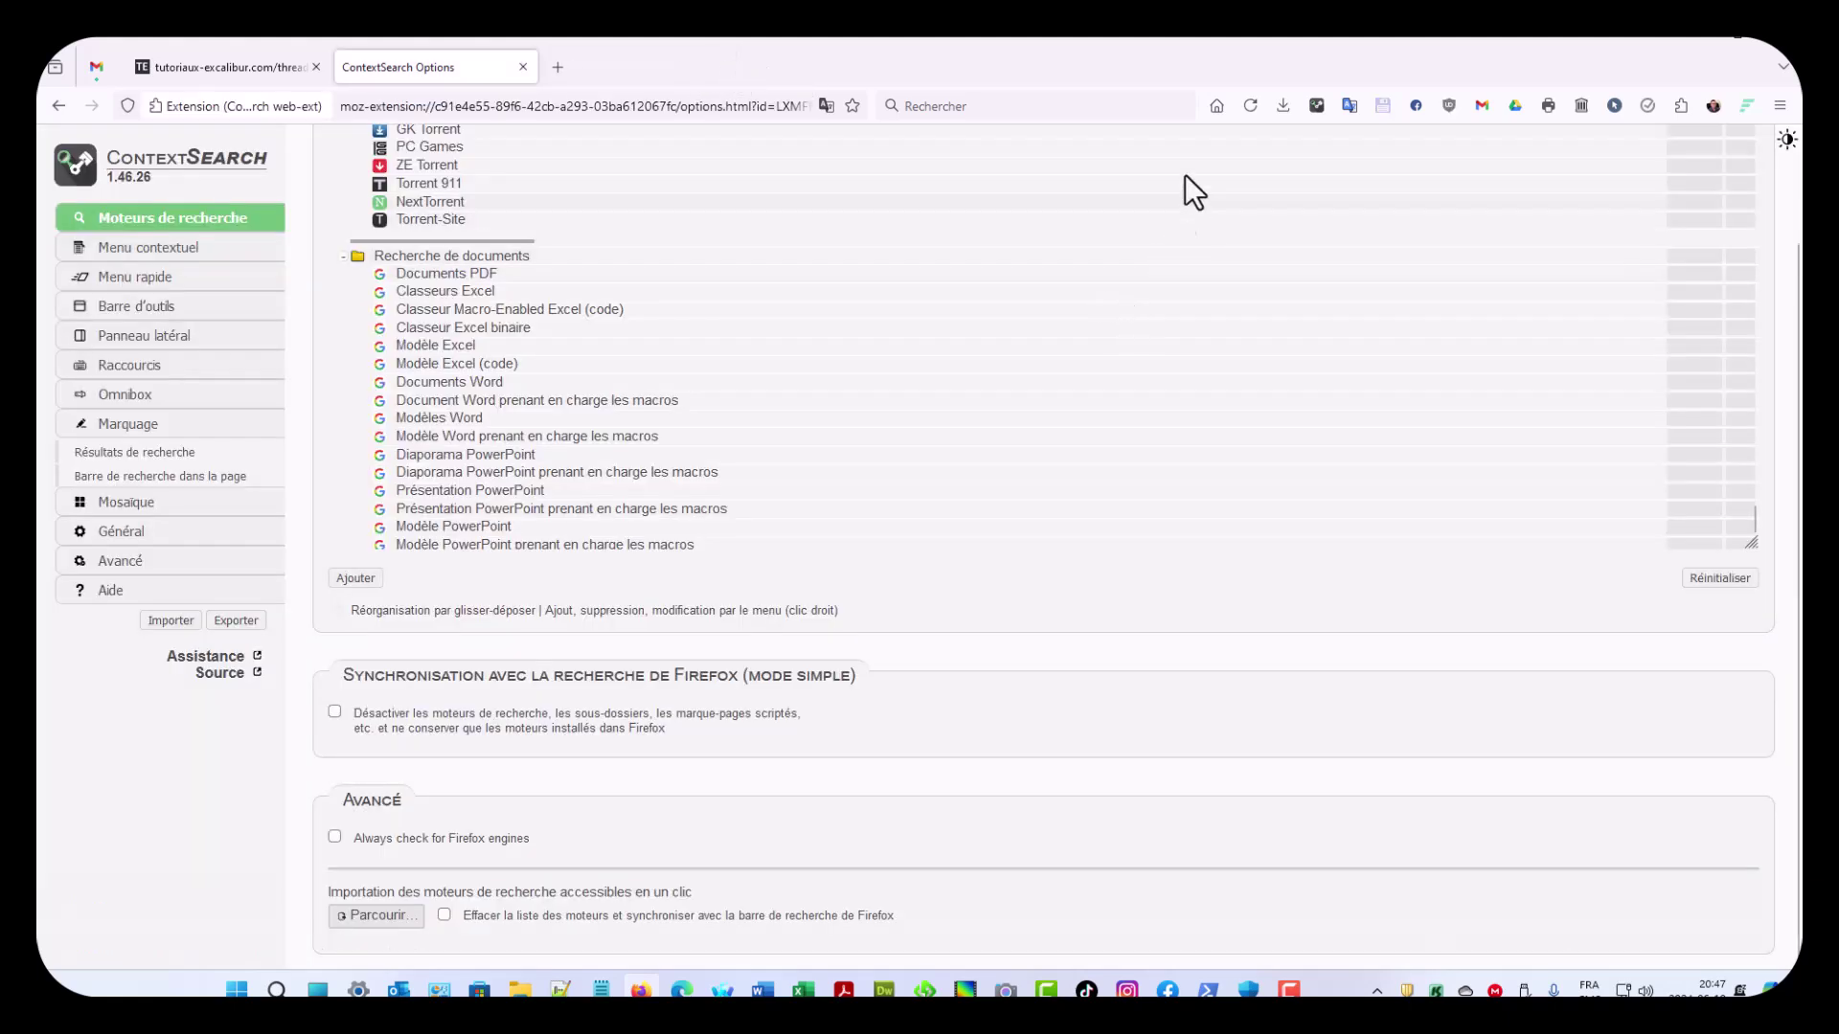
Step: Search for "windows 11" with the Documents PDF engine from the extension popup's Recherche de documents folder
click(1317, 105)
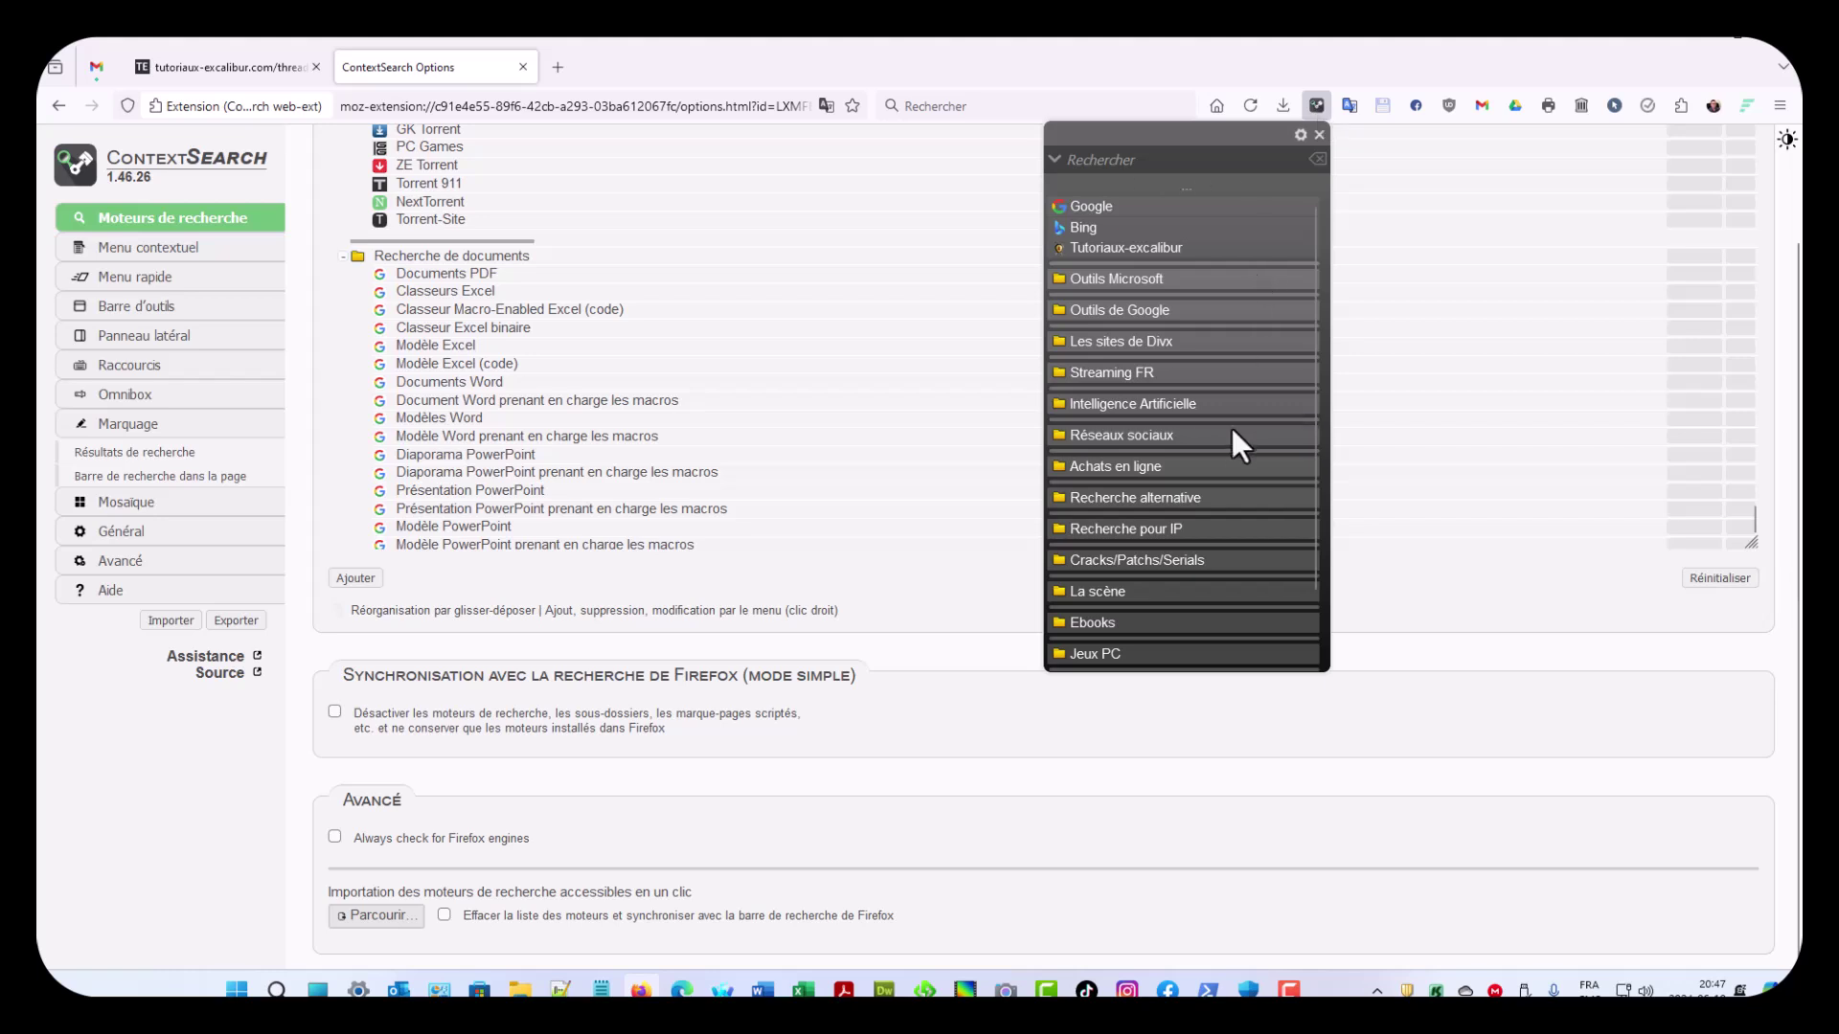
scroll(1236, 441, down, 2)
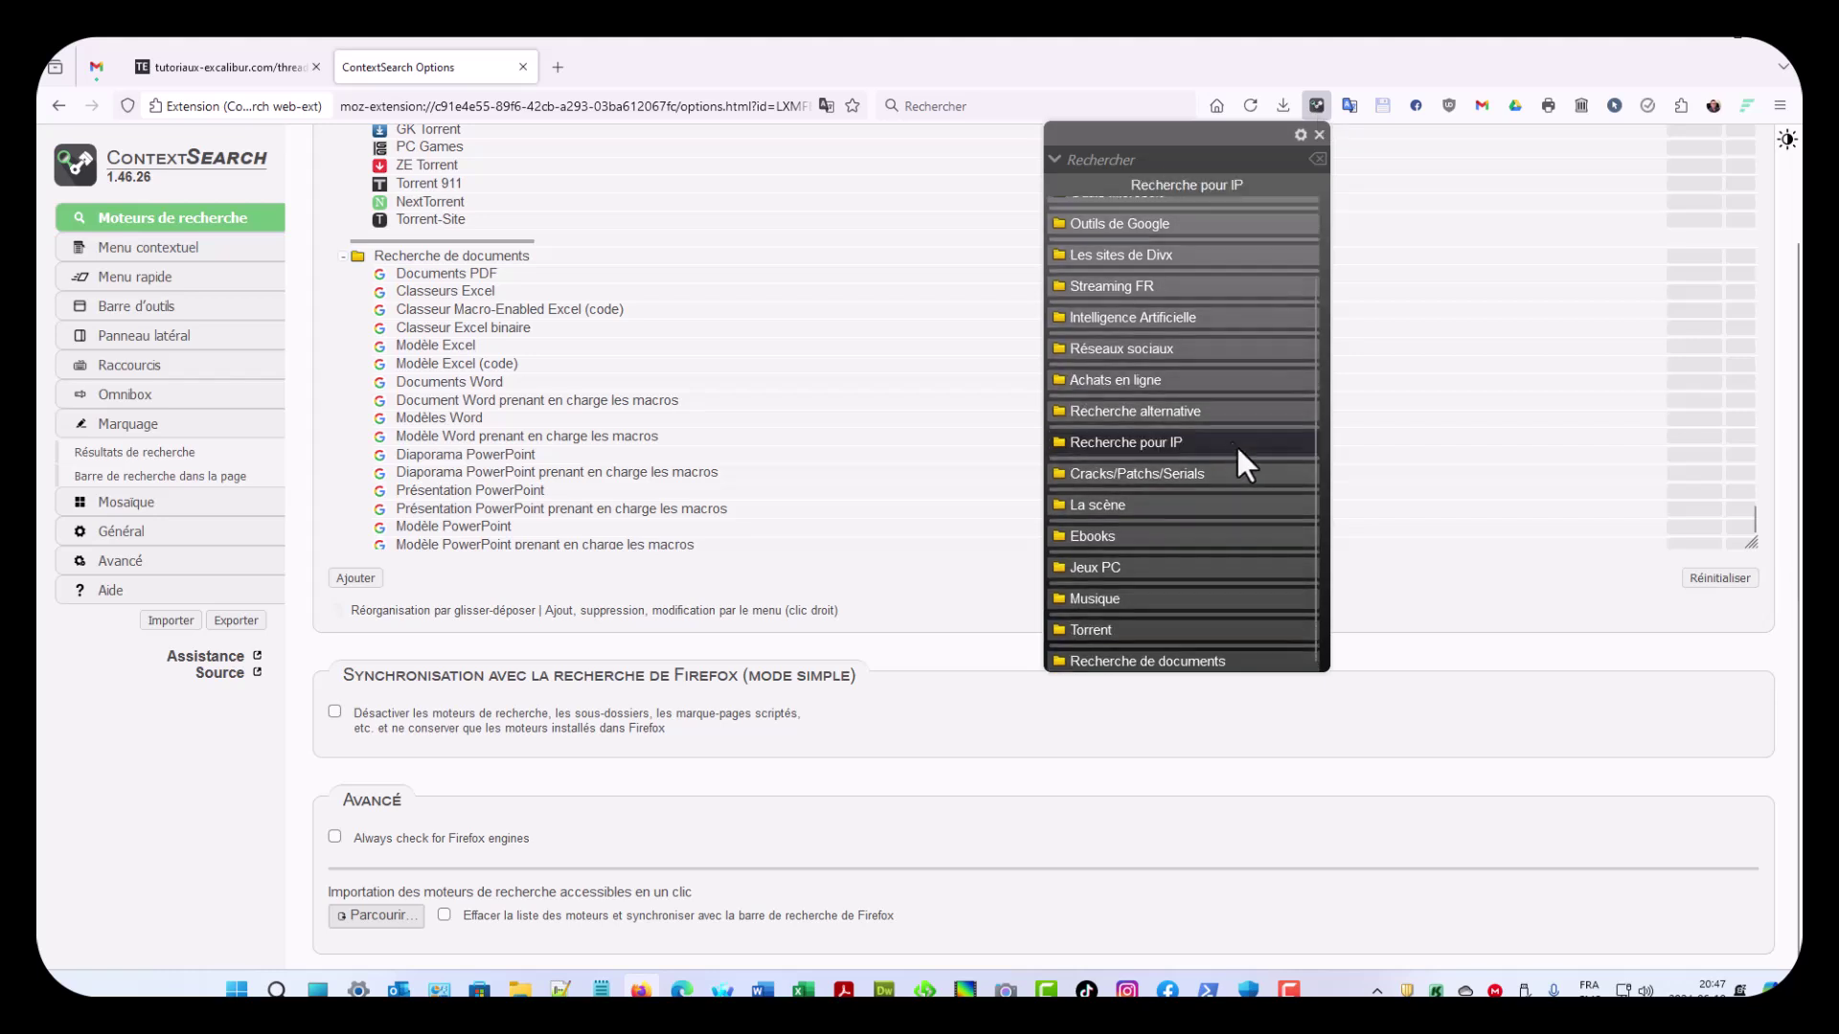
click(1237, 658)
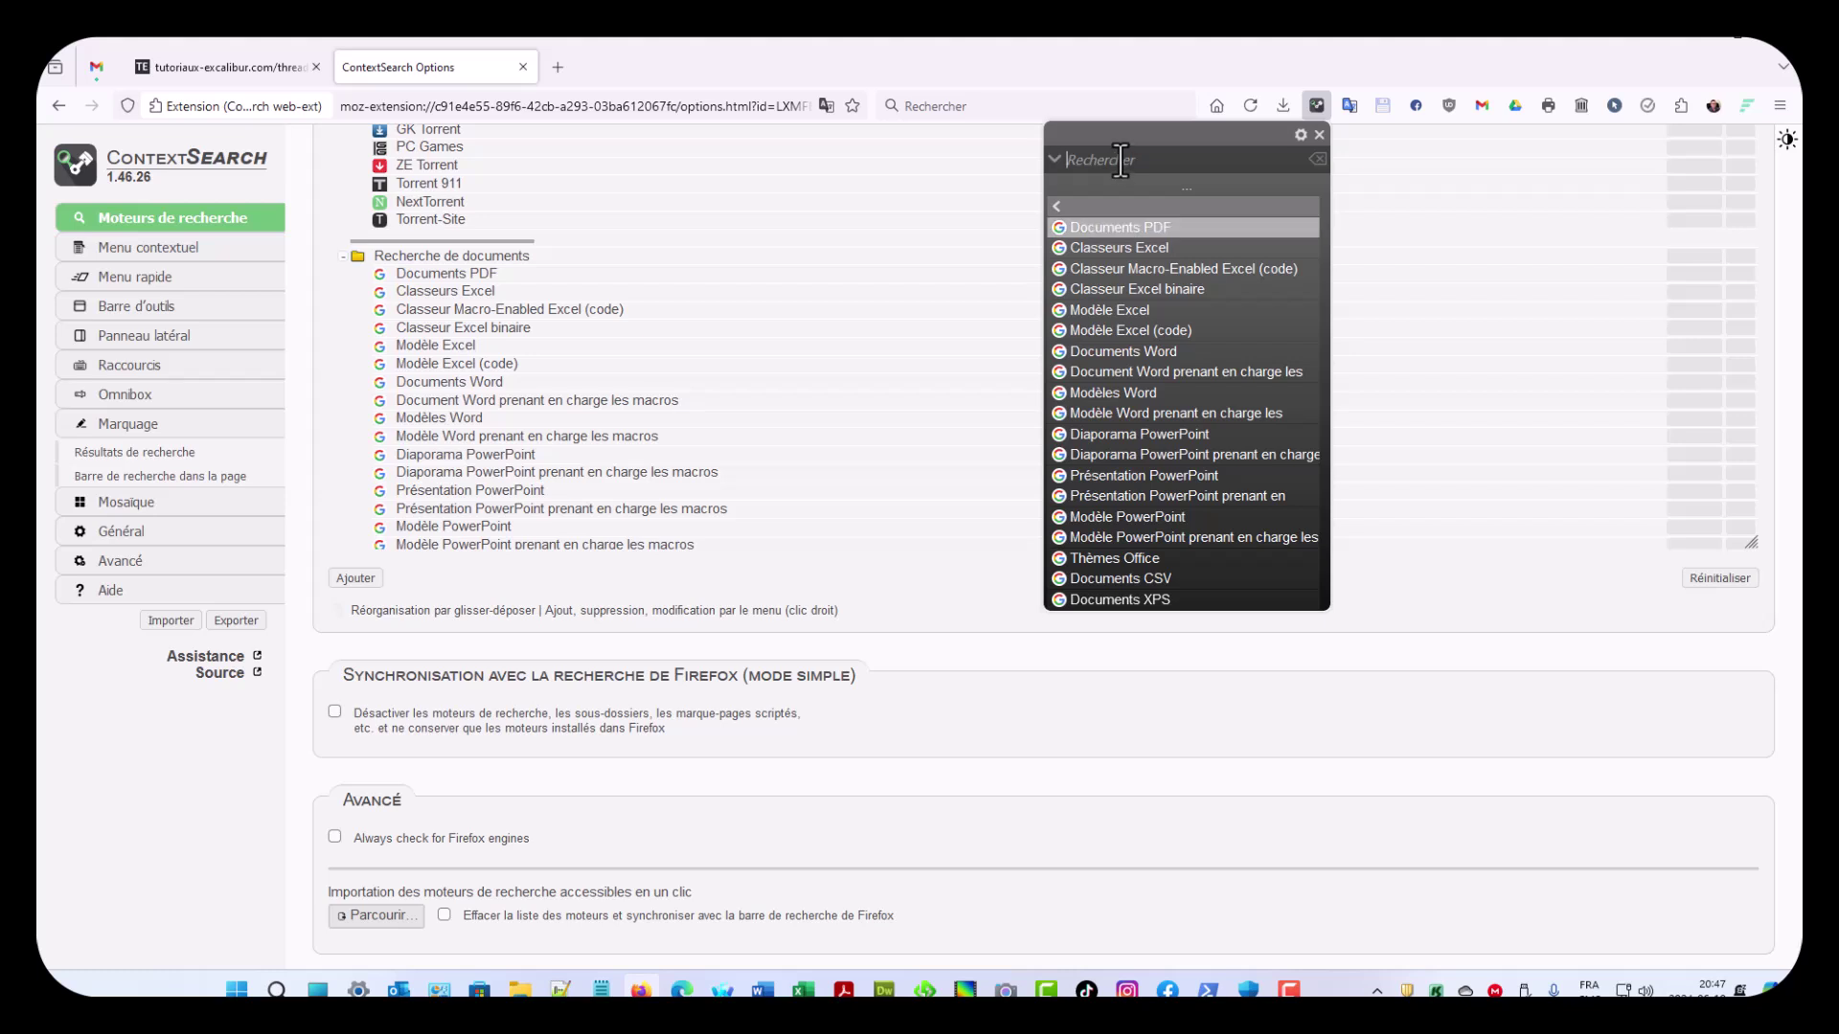
text(Win)
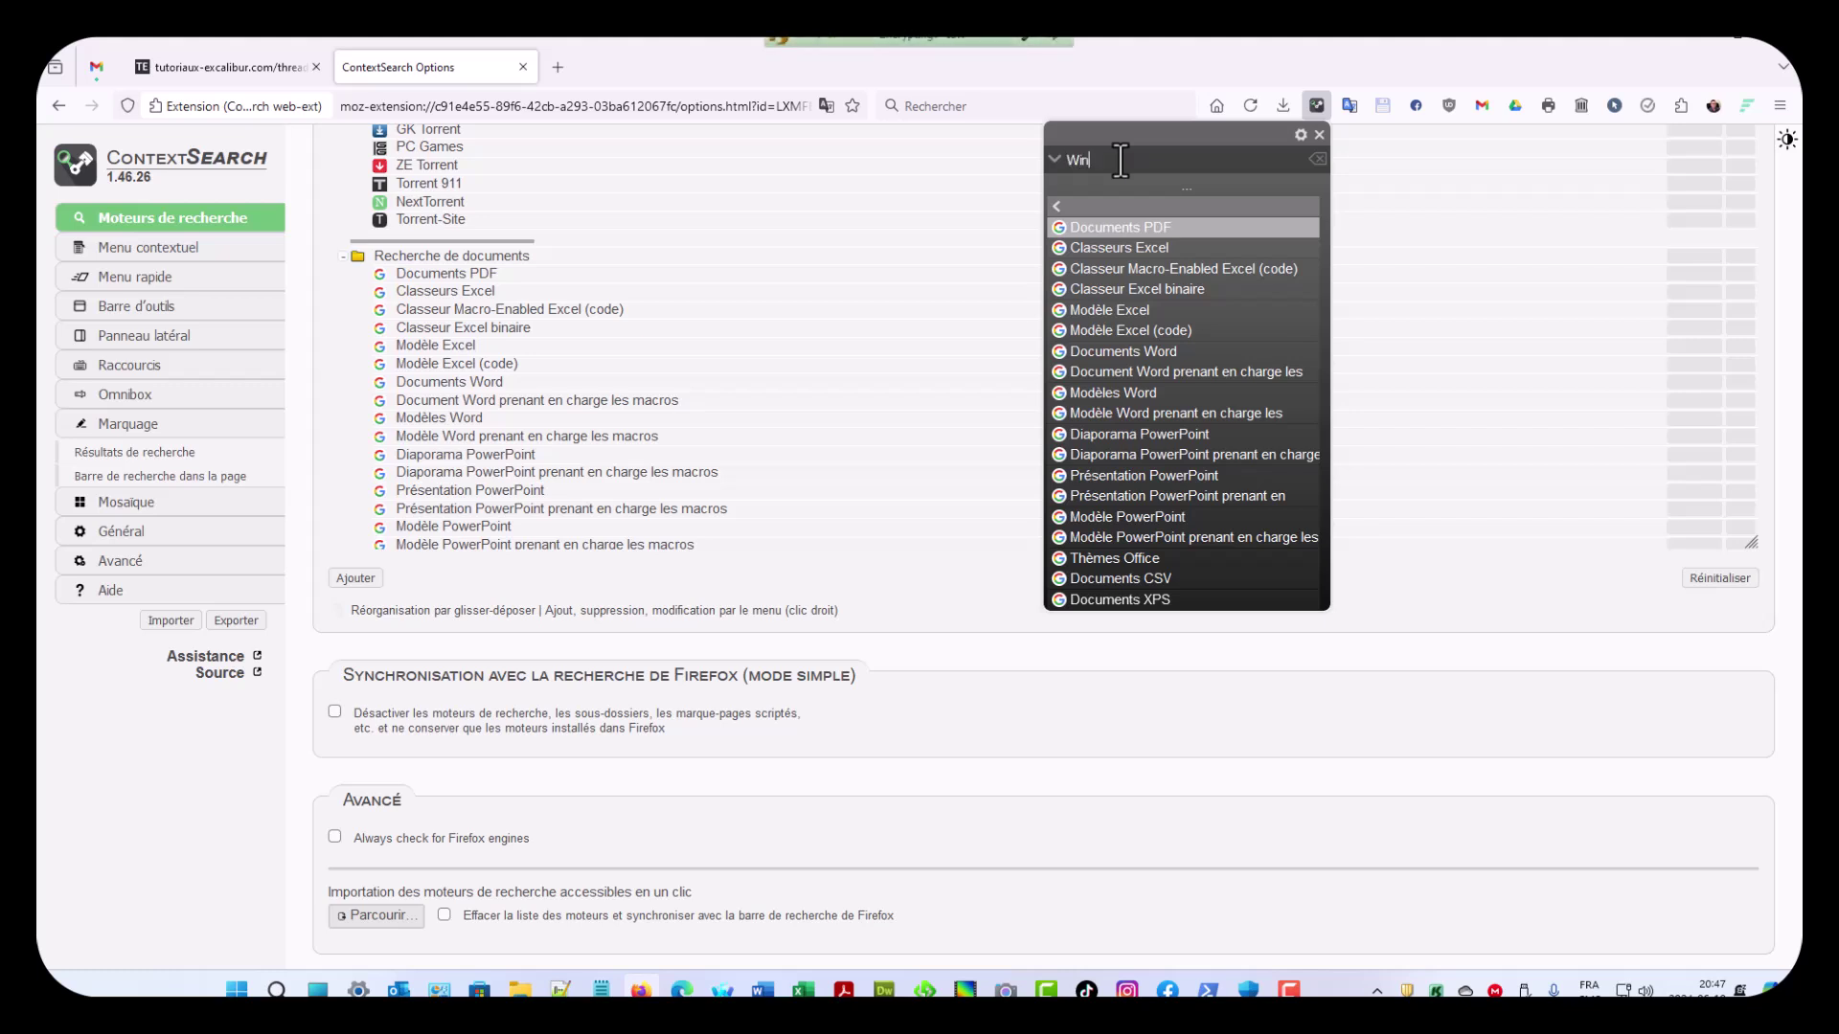
text(dows)
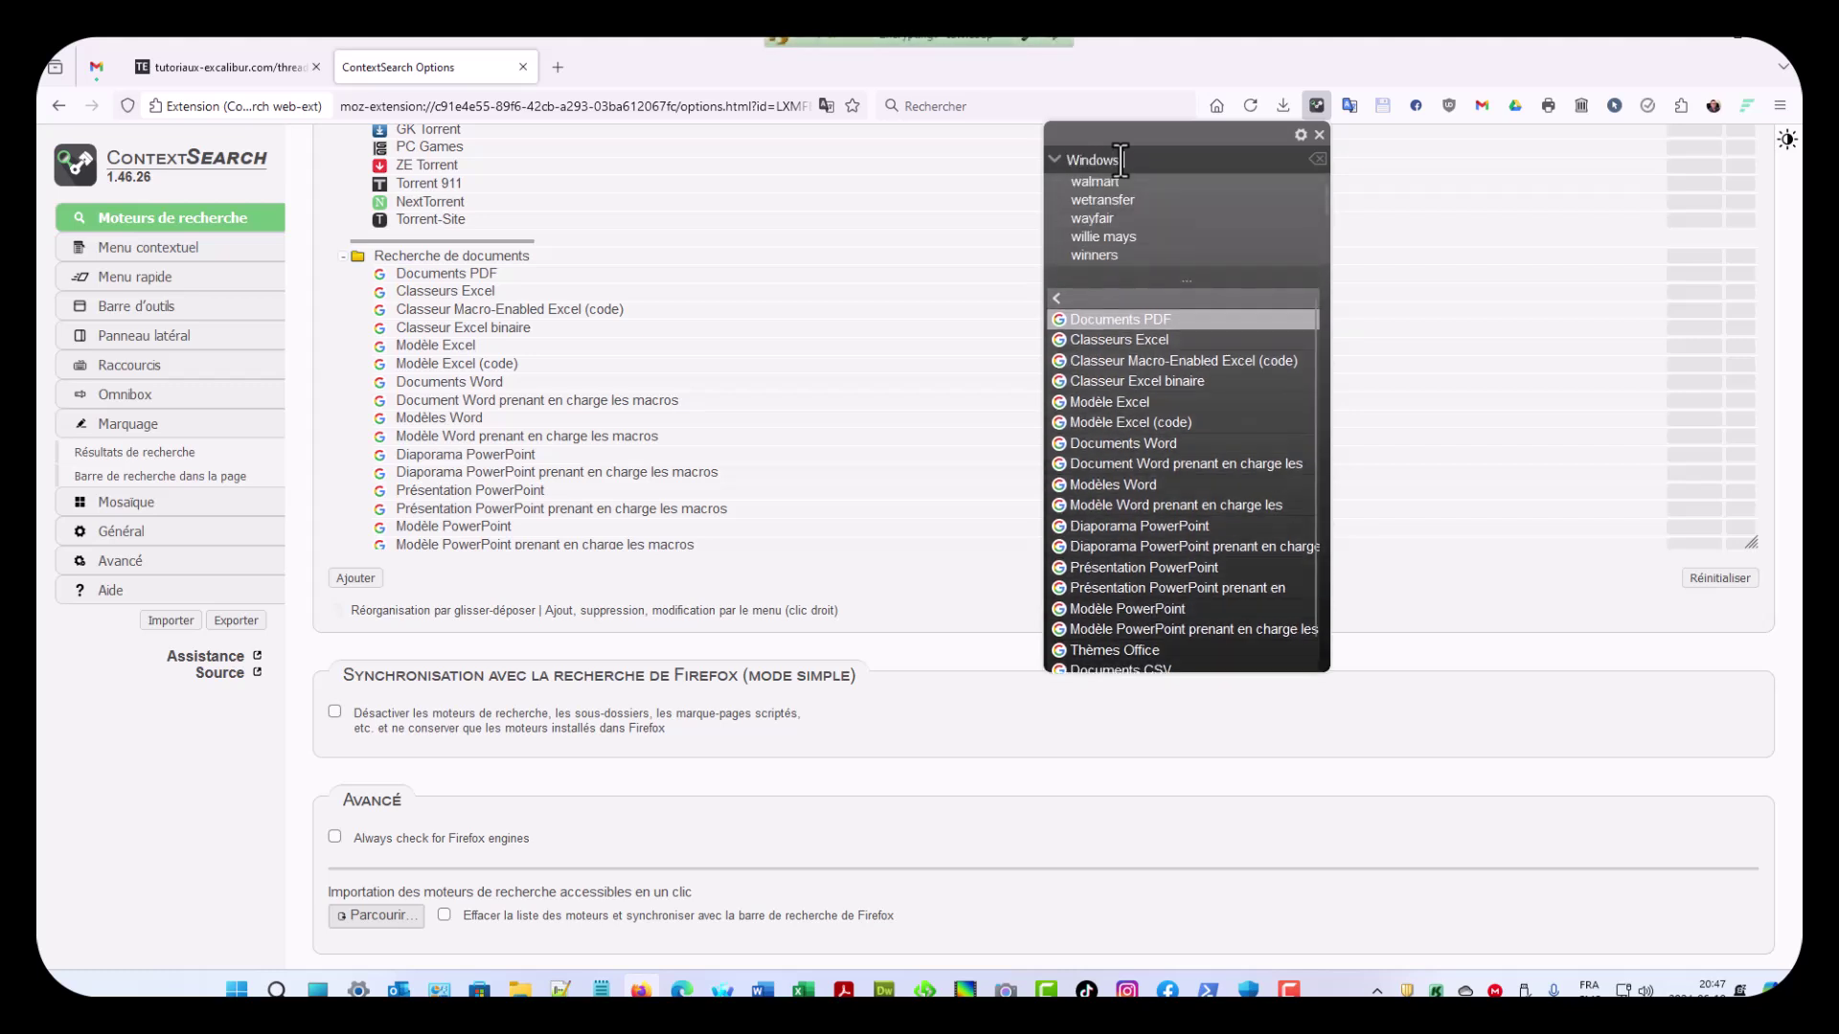
text( 11)
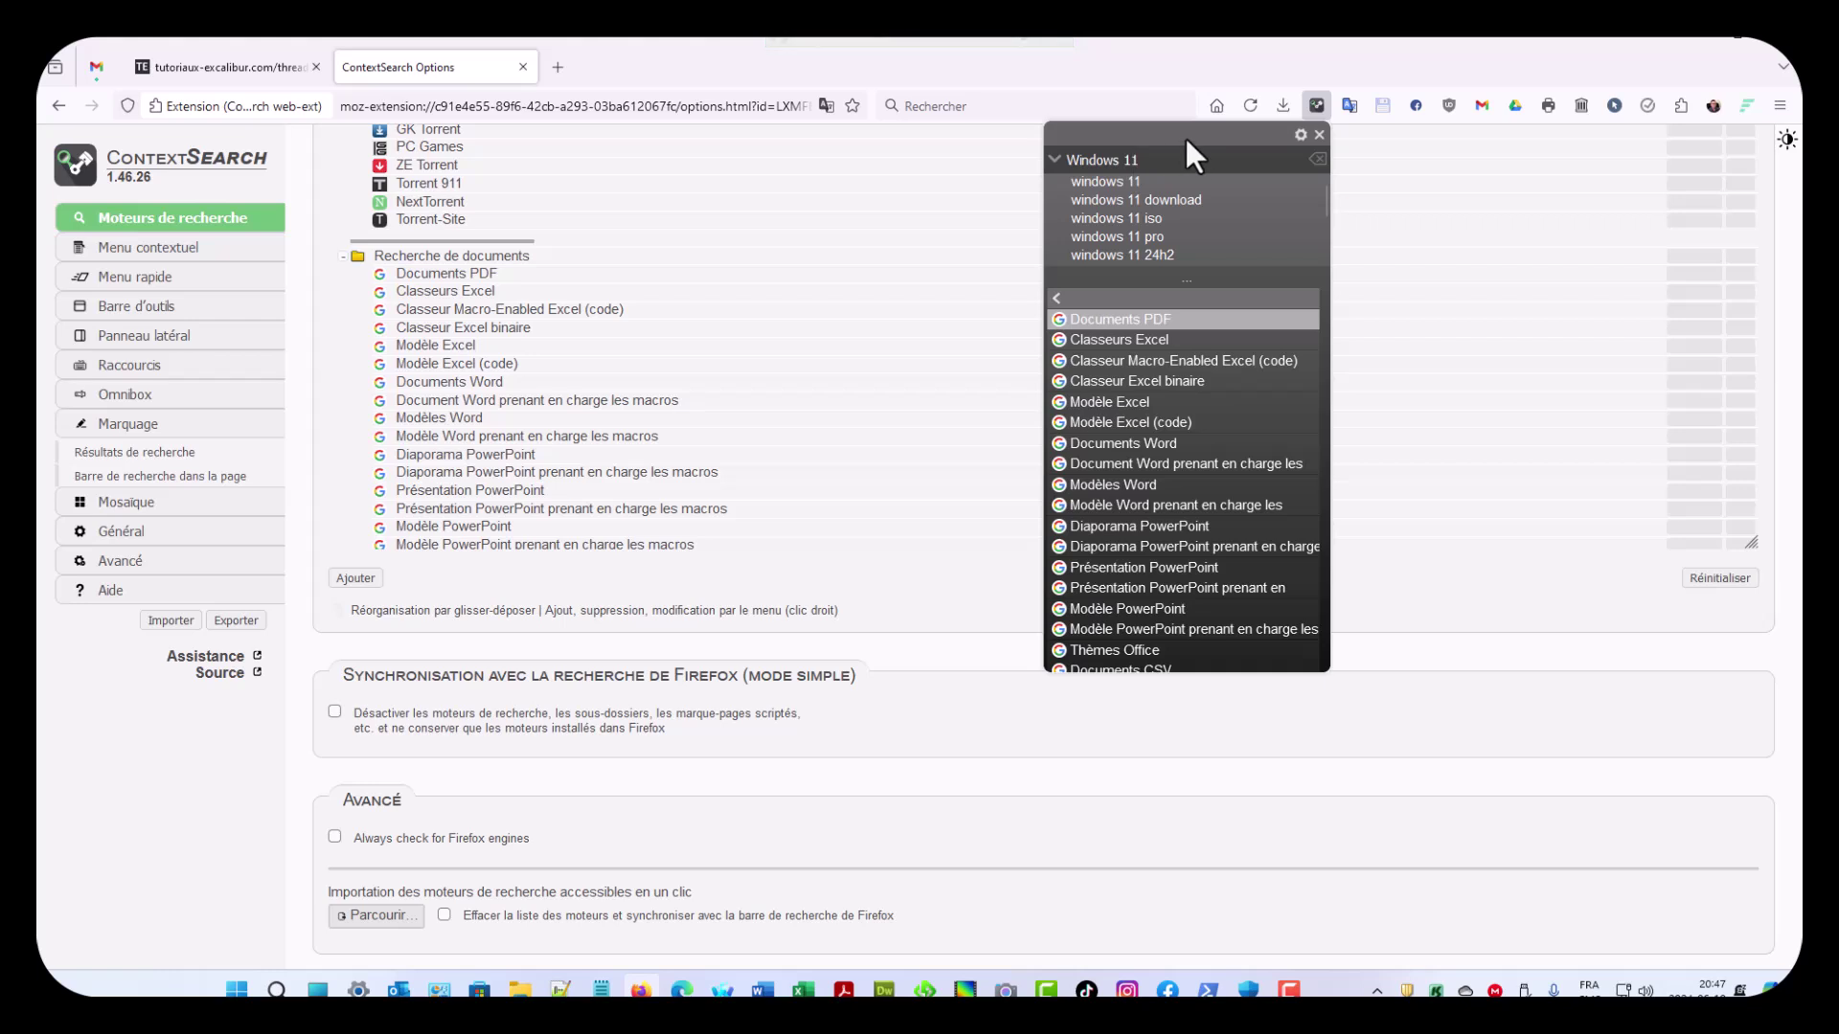
click(1128, 186)
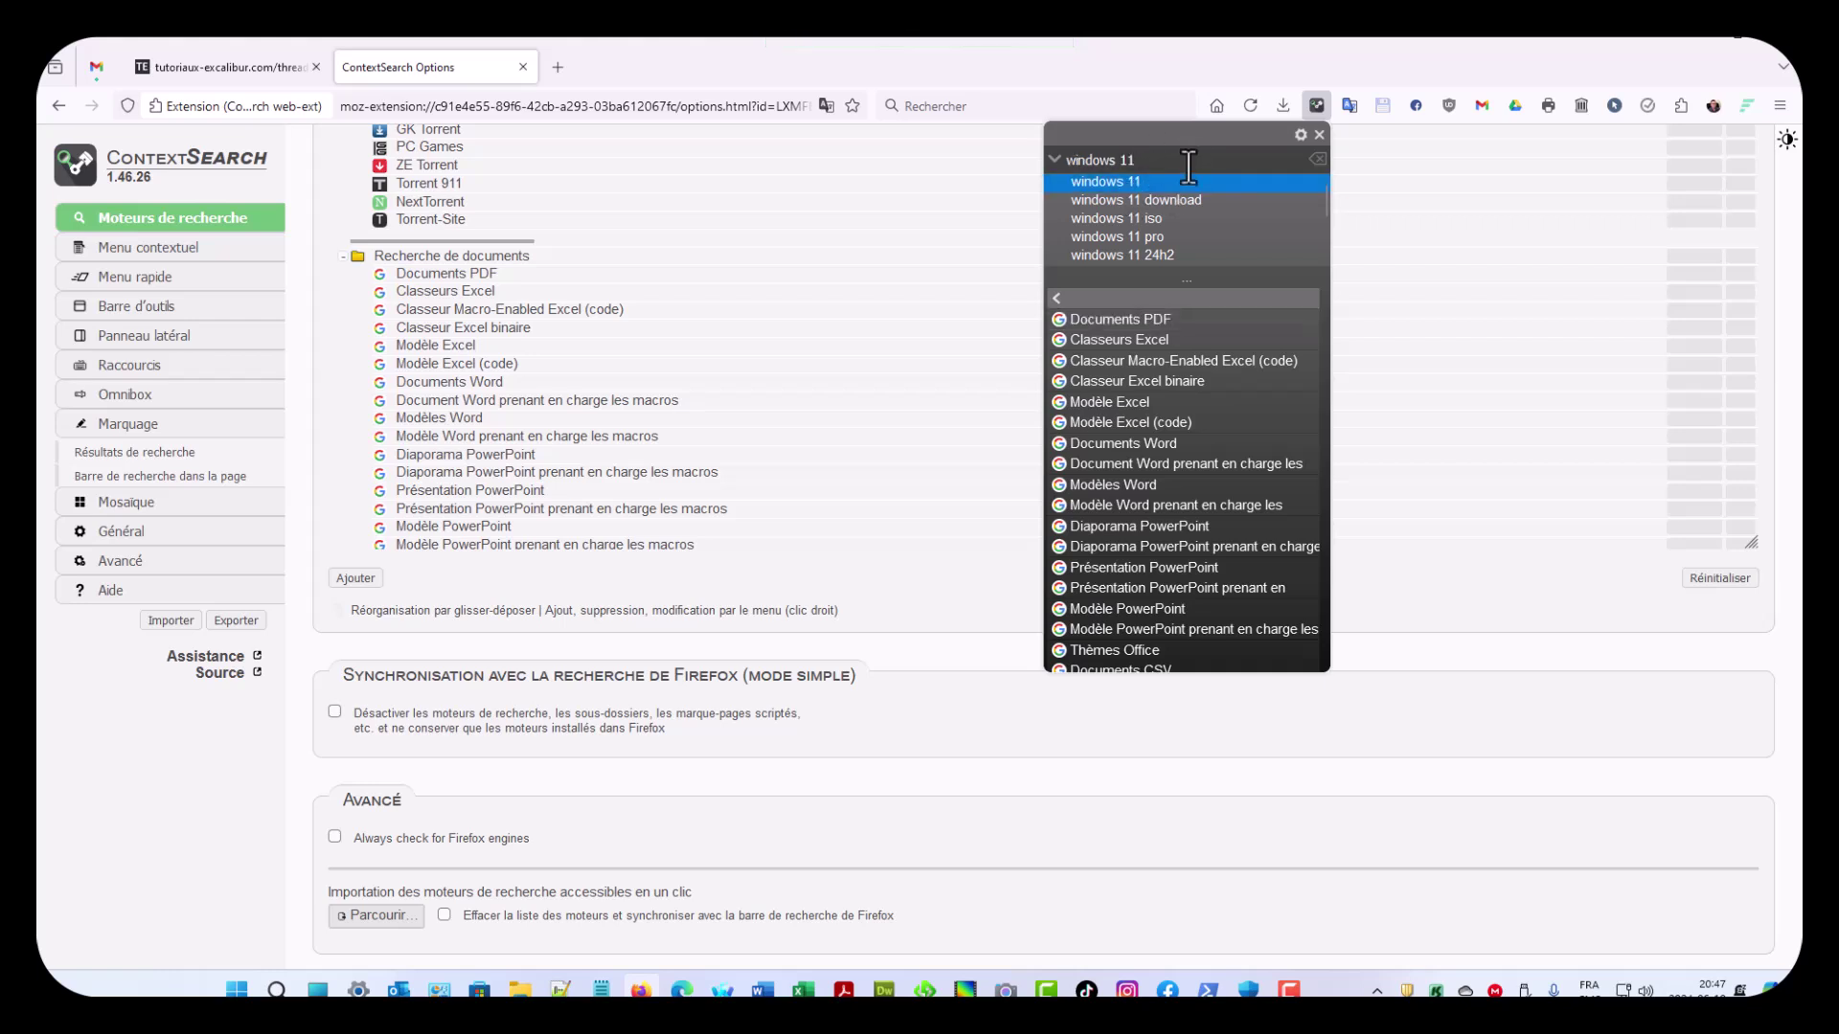
click(1163, 320)
Step: Look through the PDF search results, and open and close the source details of the St. Clair College result
scroll(1170, 527, down, 4)
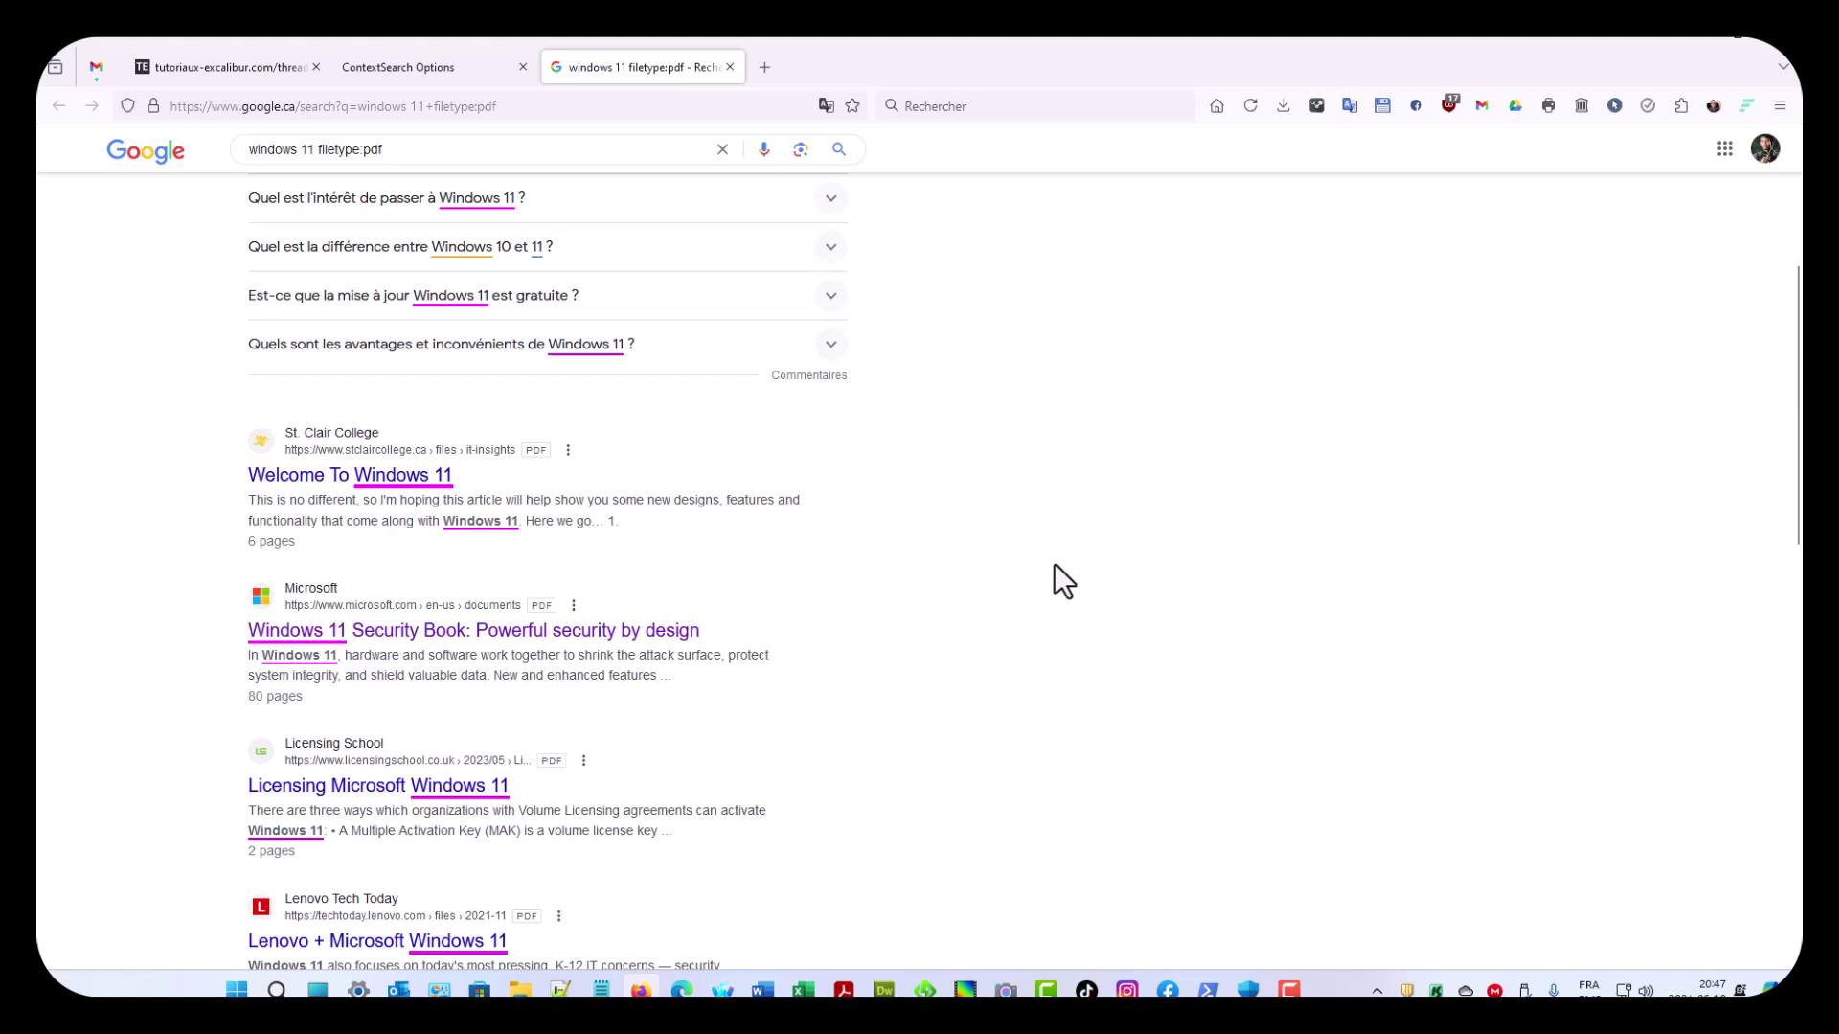
scroll(1071, 566, up, 3)
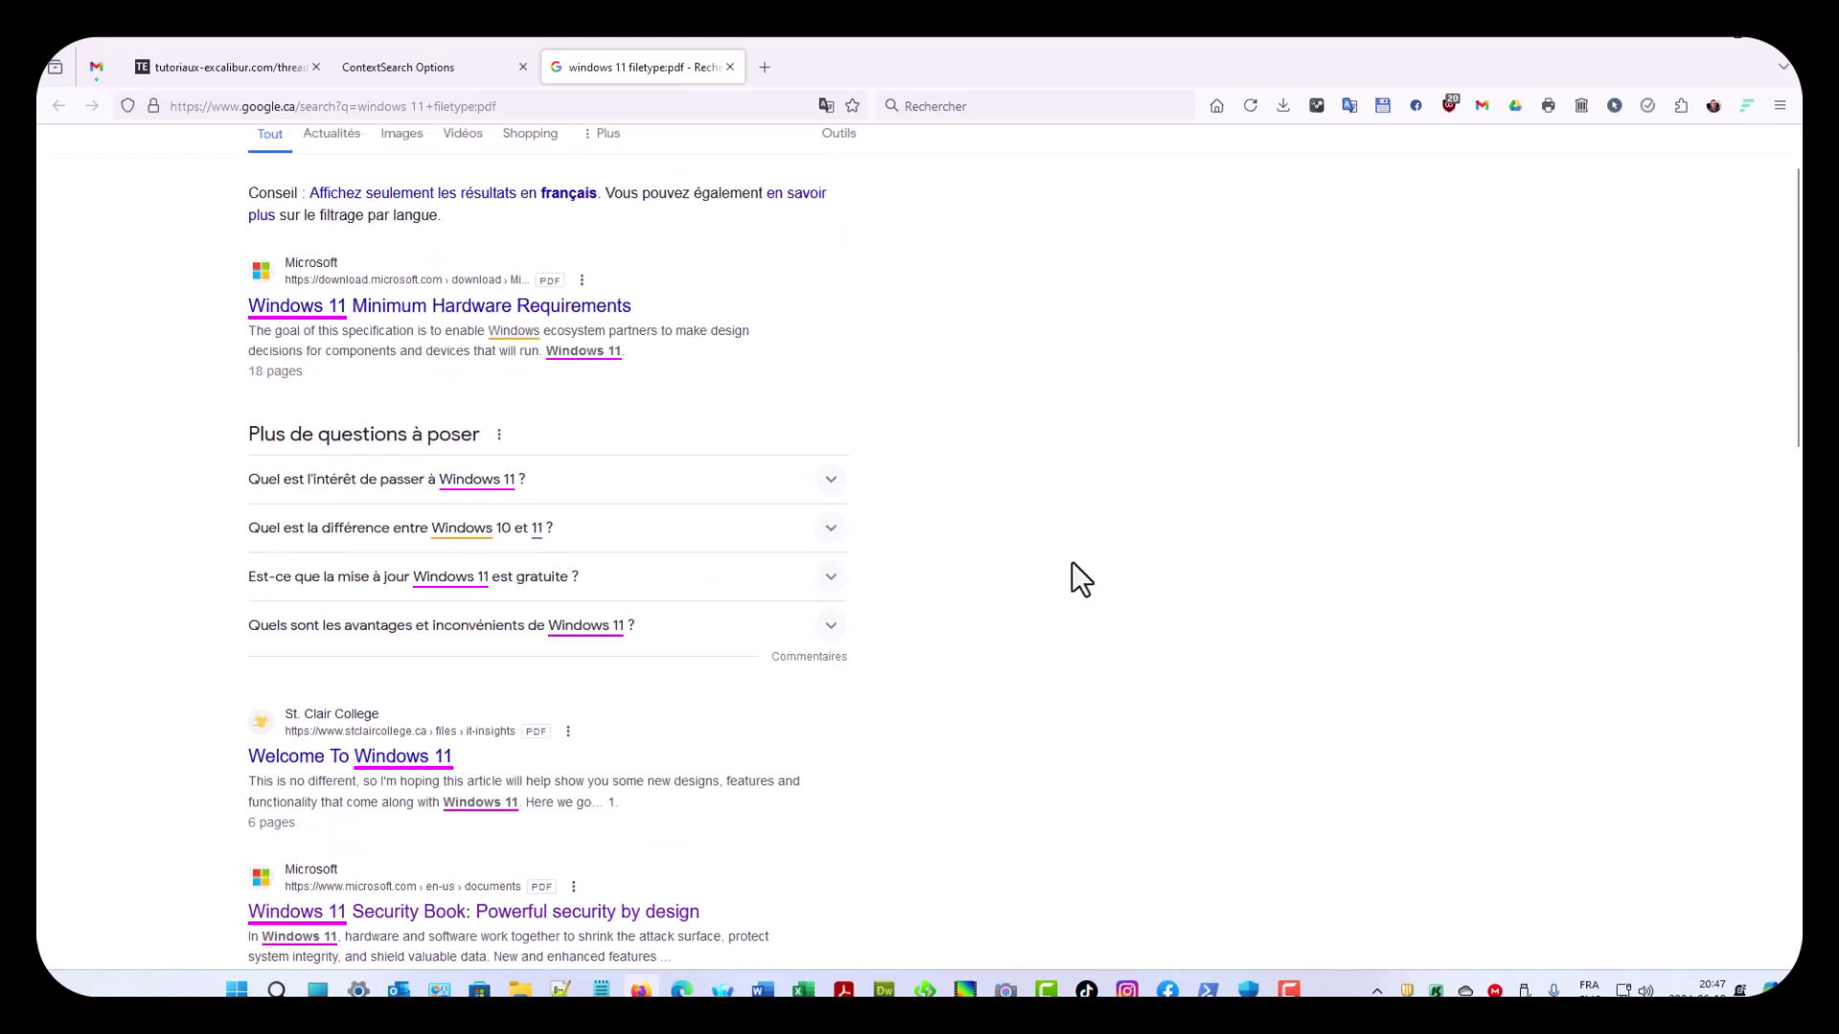
scroll(1072, 562, down, 3)
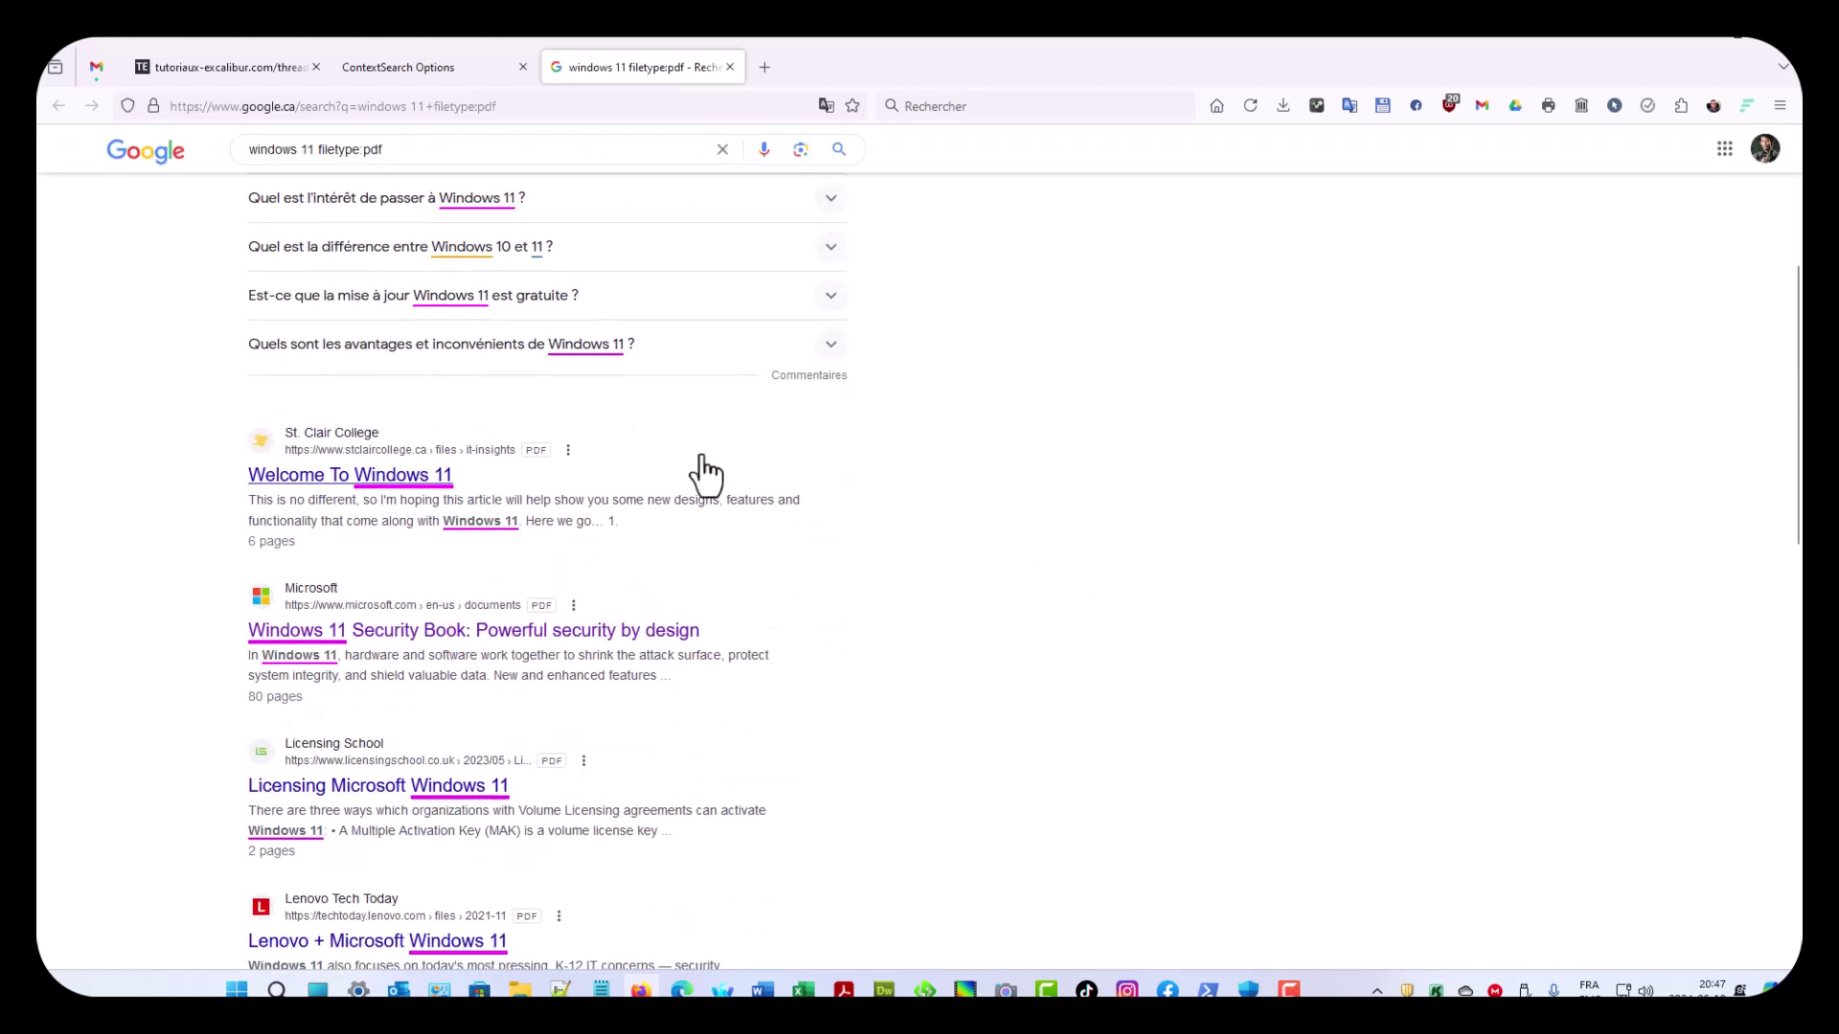
click(568, 450)
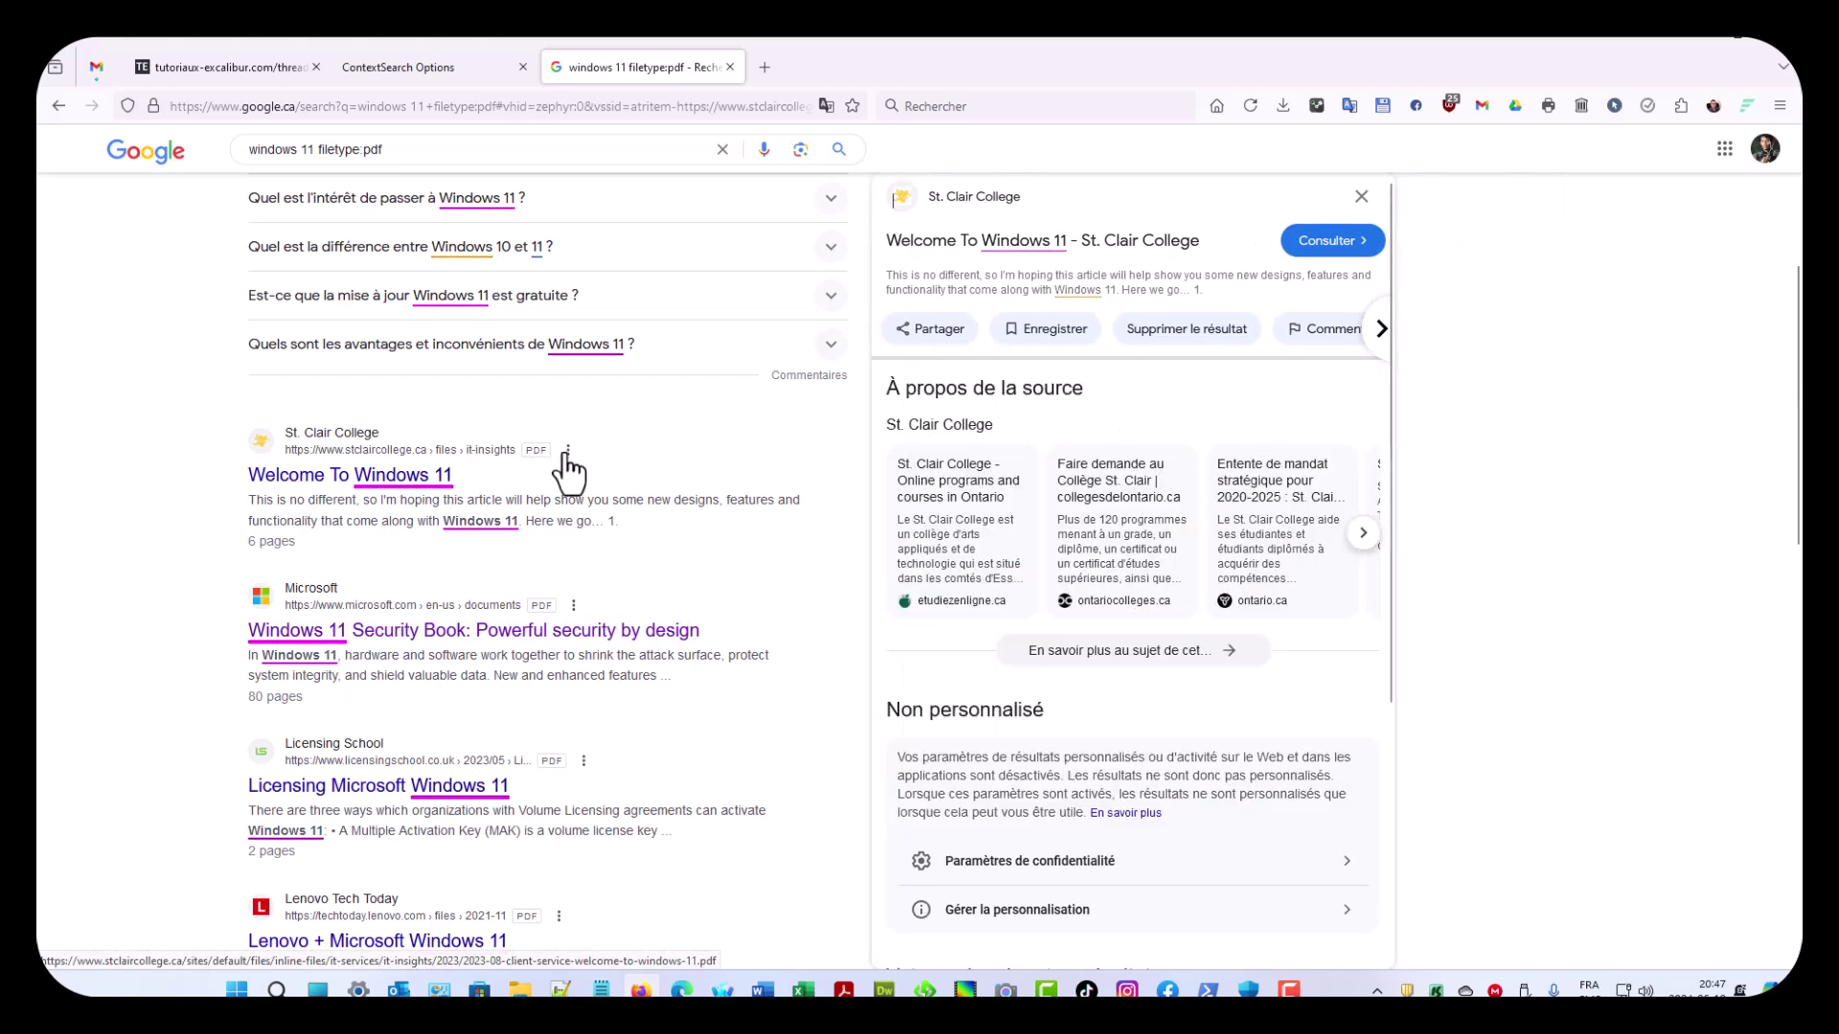
click(1361, 196)
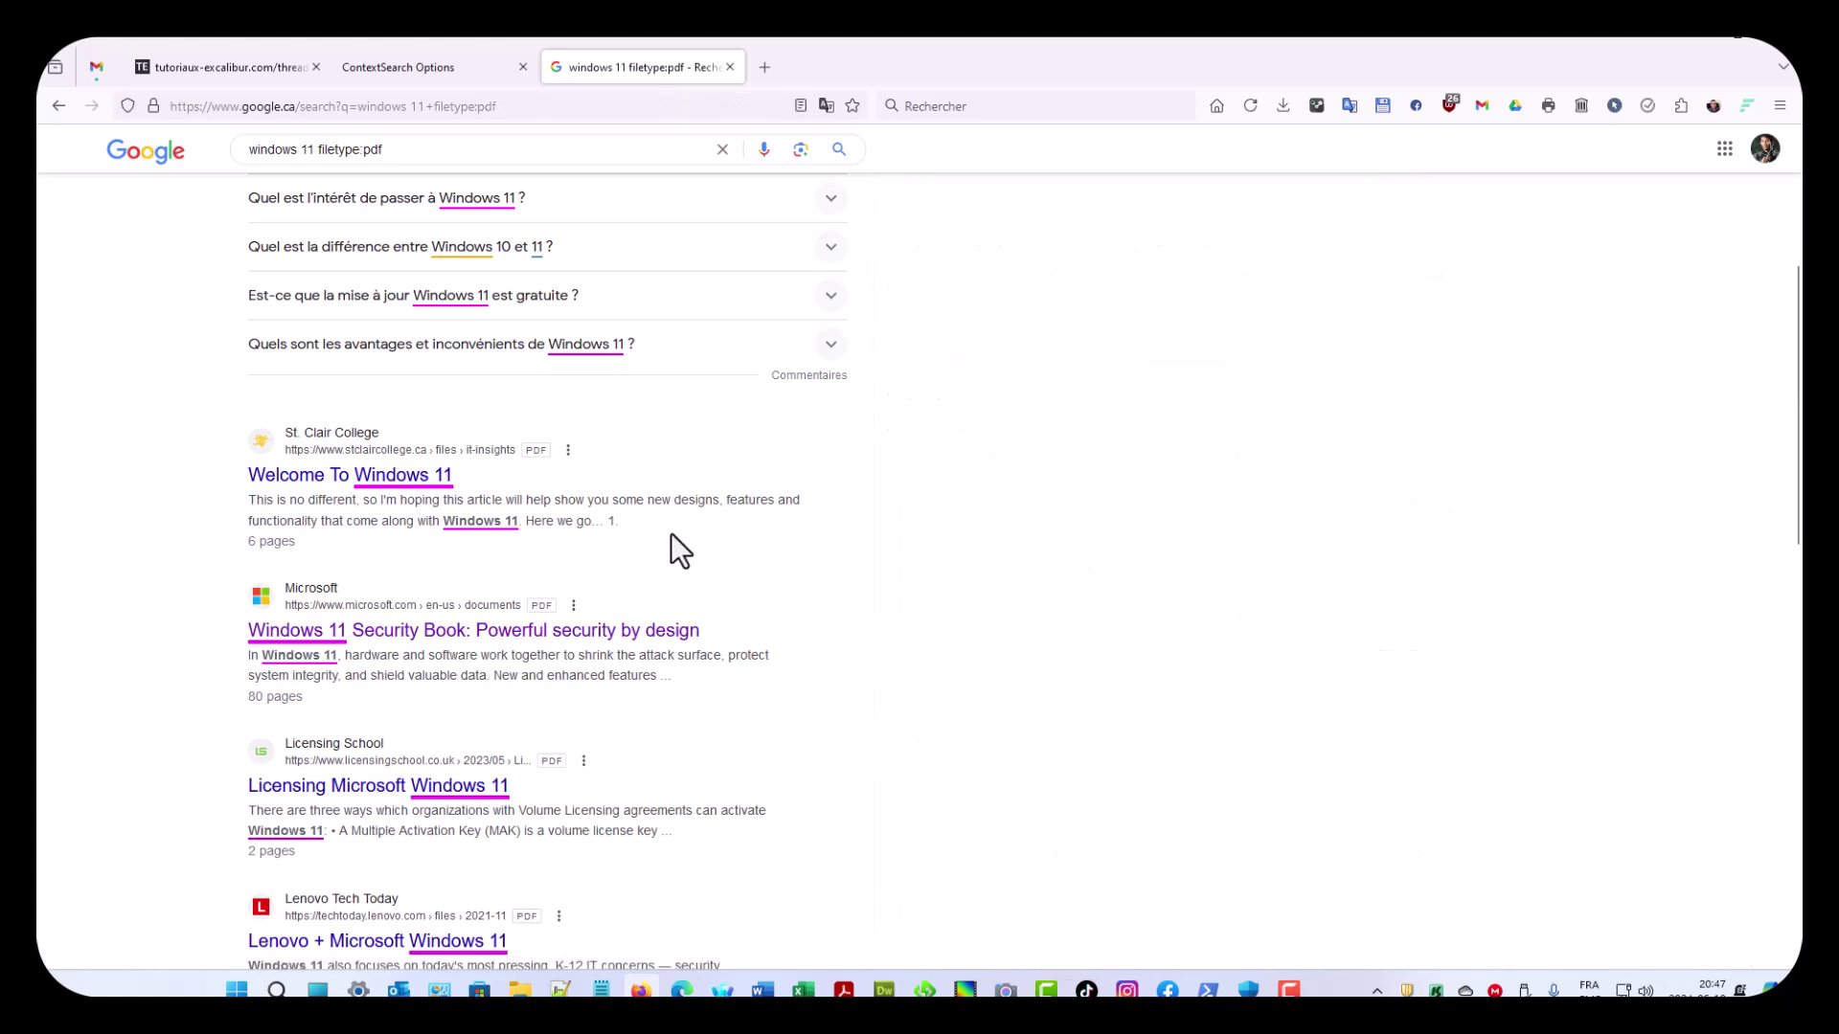
Step: Open the St. Clair College PDF "Welcome To Windows 11", skim its first pages, and close its tab
click(328, 479)
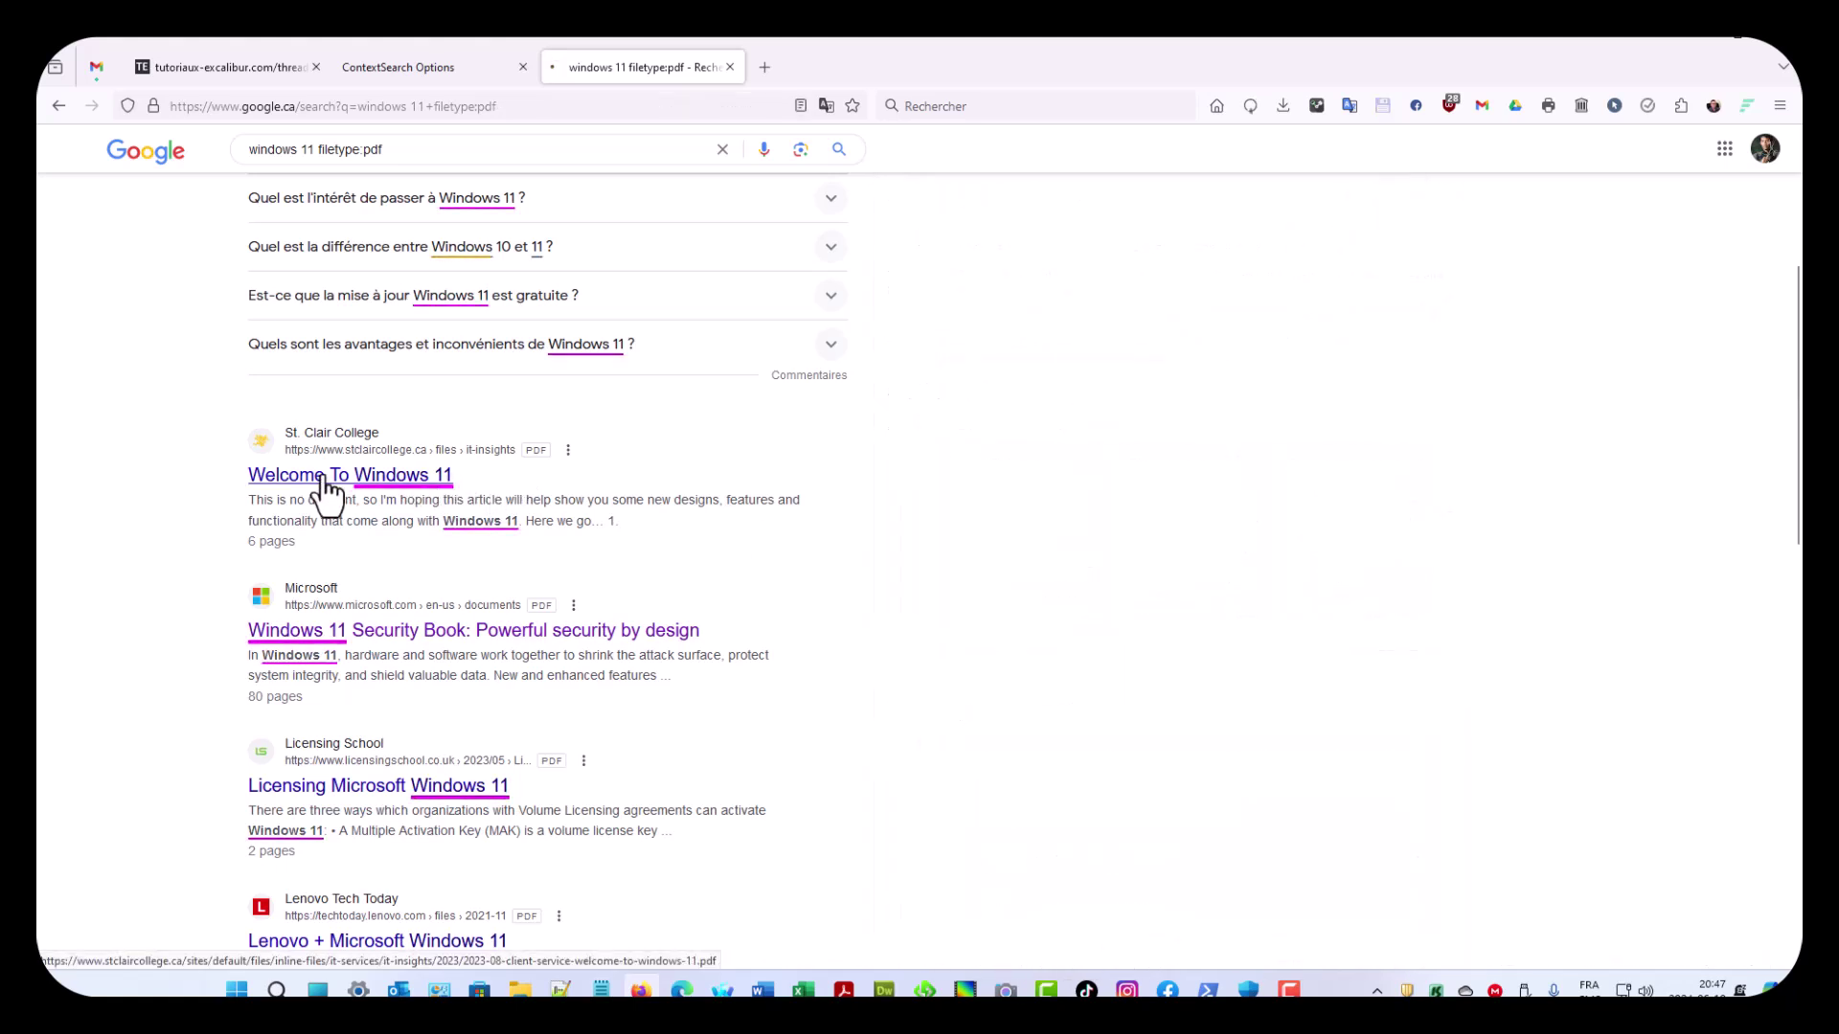
scroll(1048, 395, down, 10)
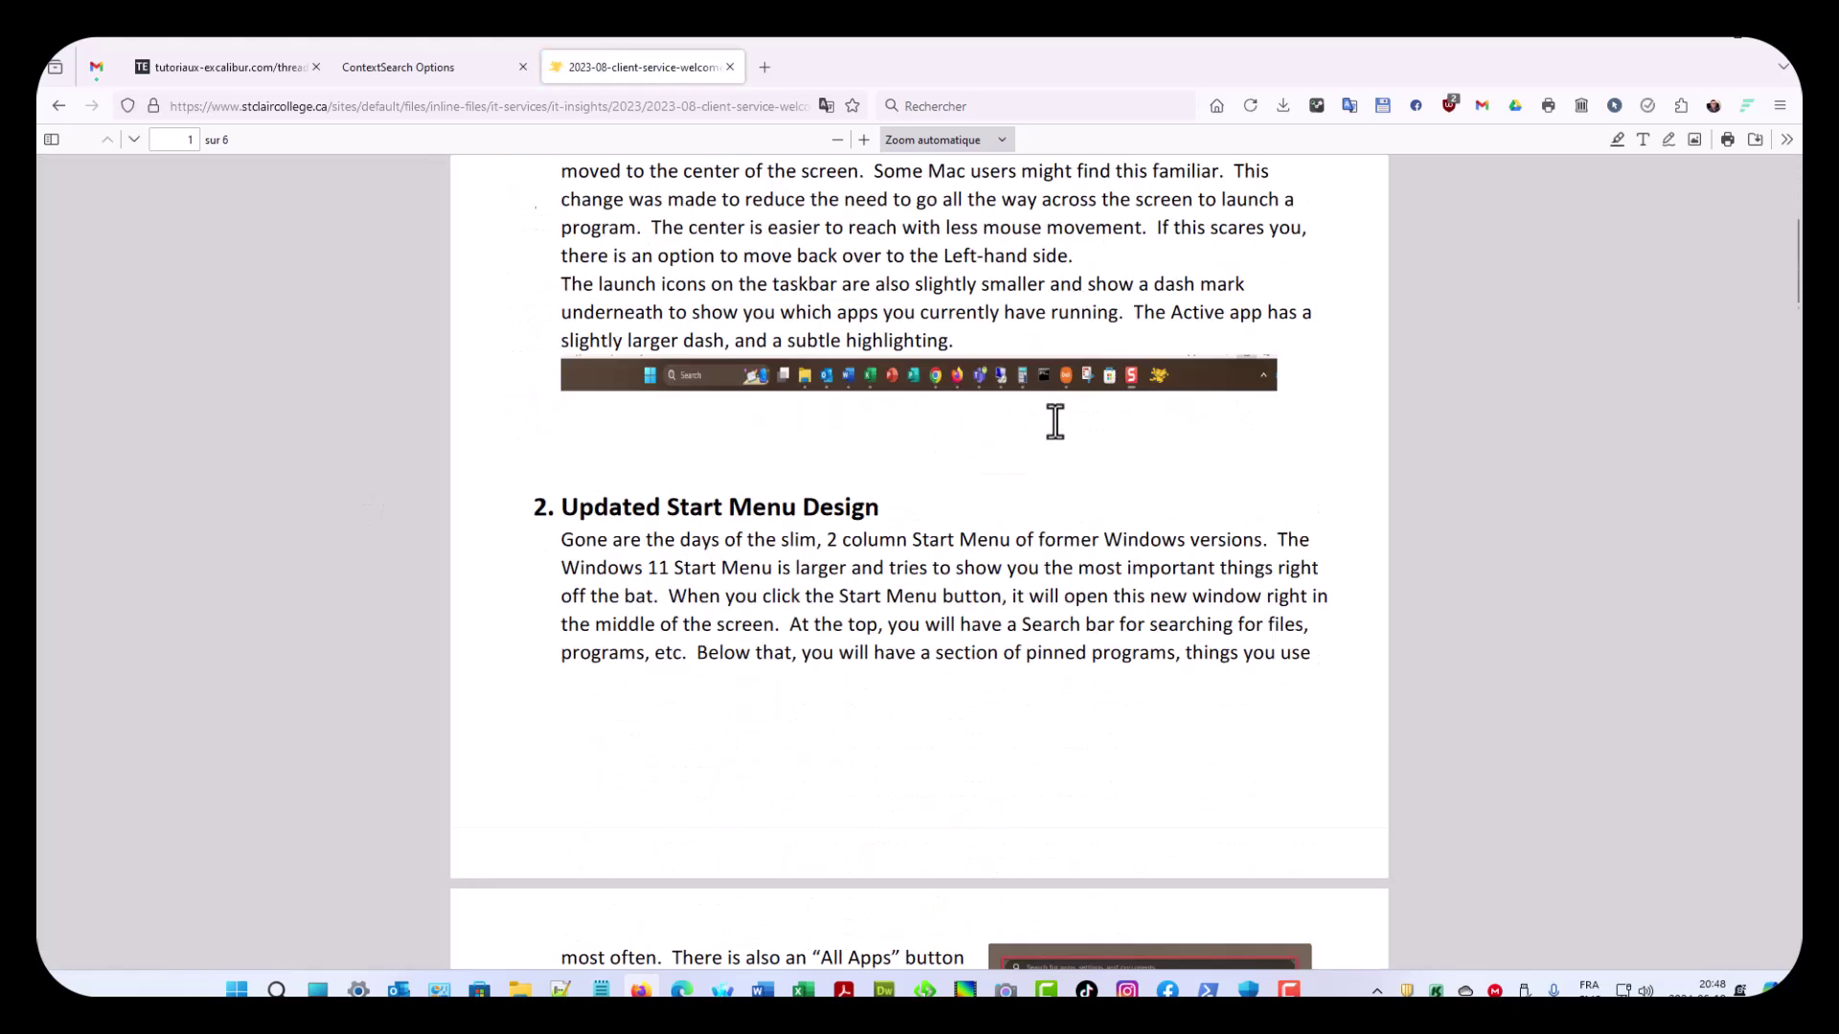
scroll(1059, 416, up, 10)
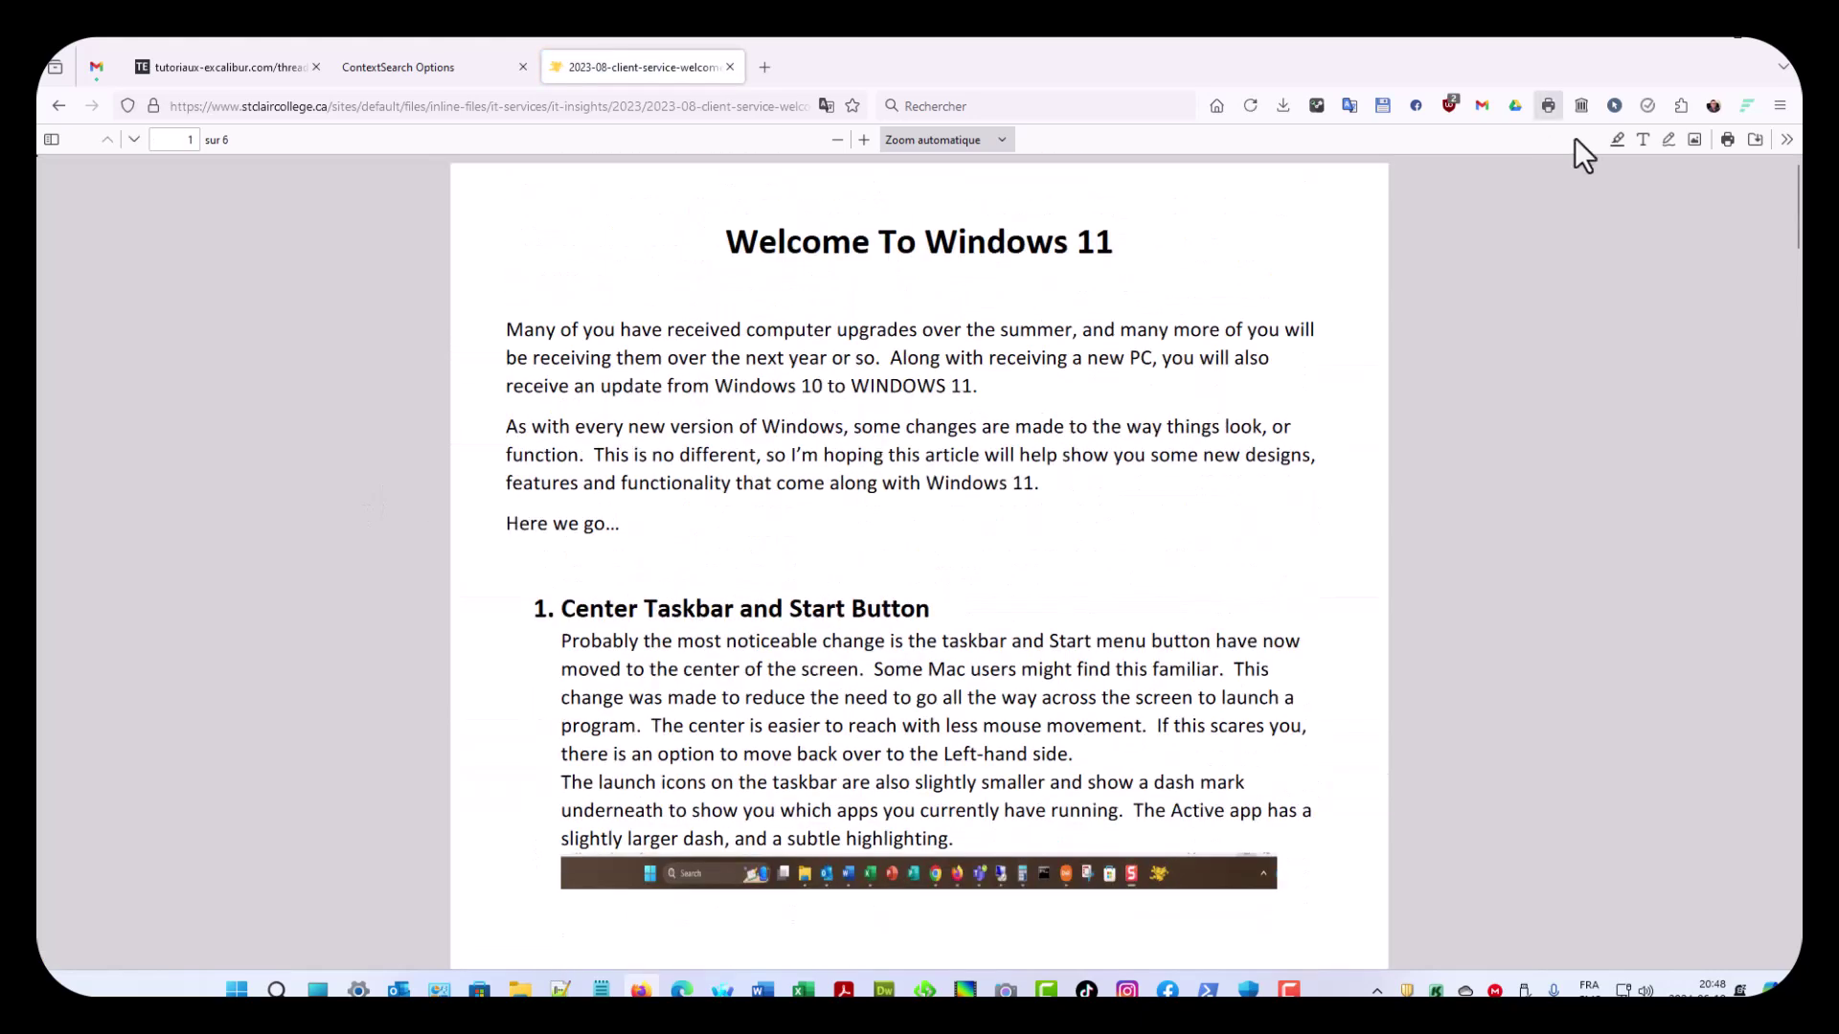
scroll(1038, 394, down, 4)
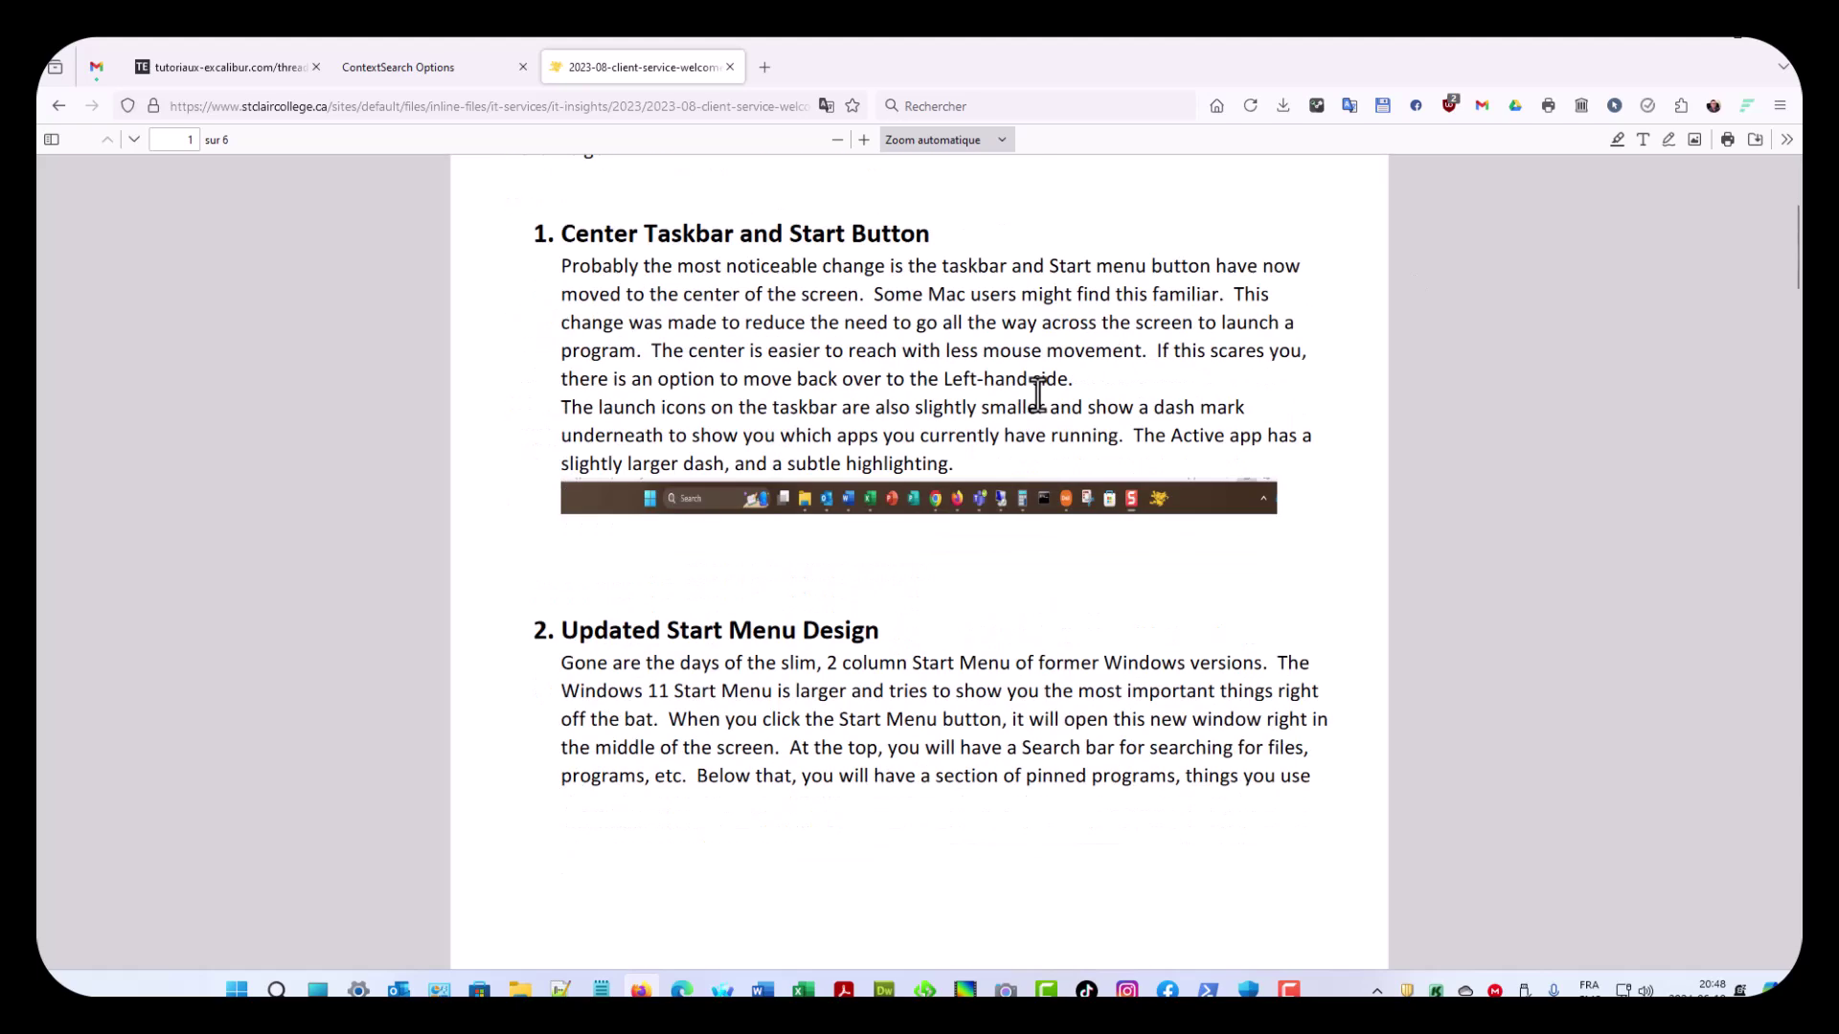
click(732, 65)
Step: Review the engine list again, from the La scène and Ebooks folders back up to Les sites de Divx
scroll(934, 417, up, 10)
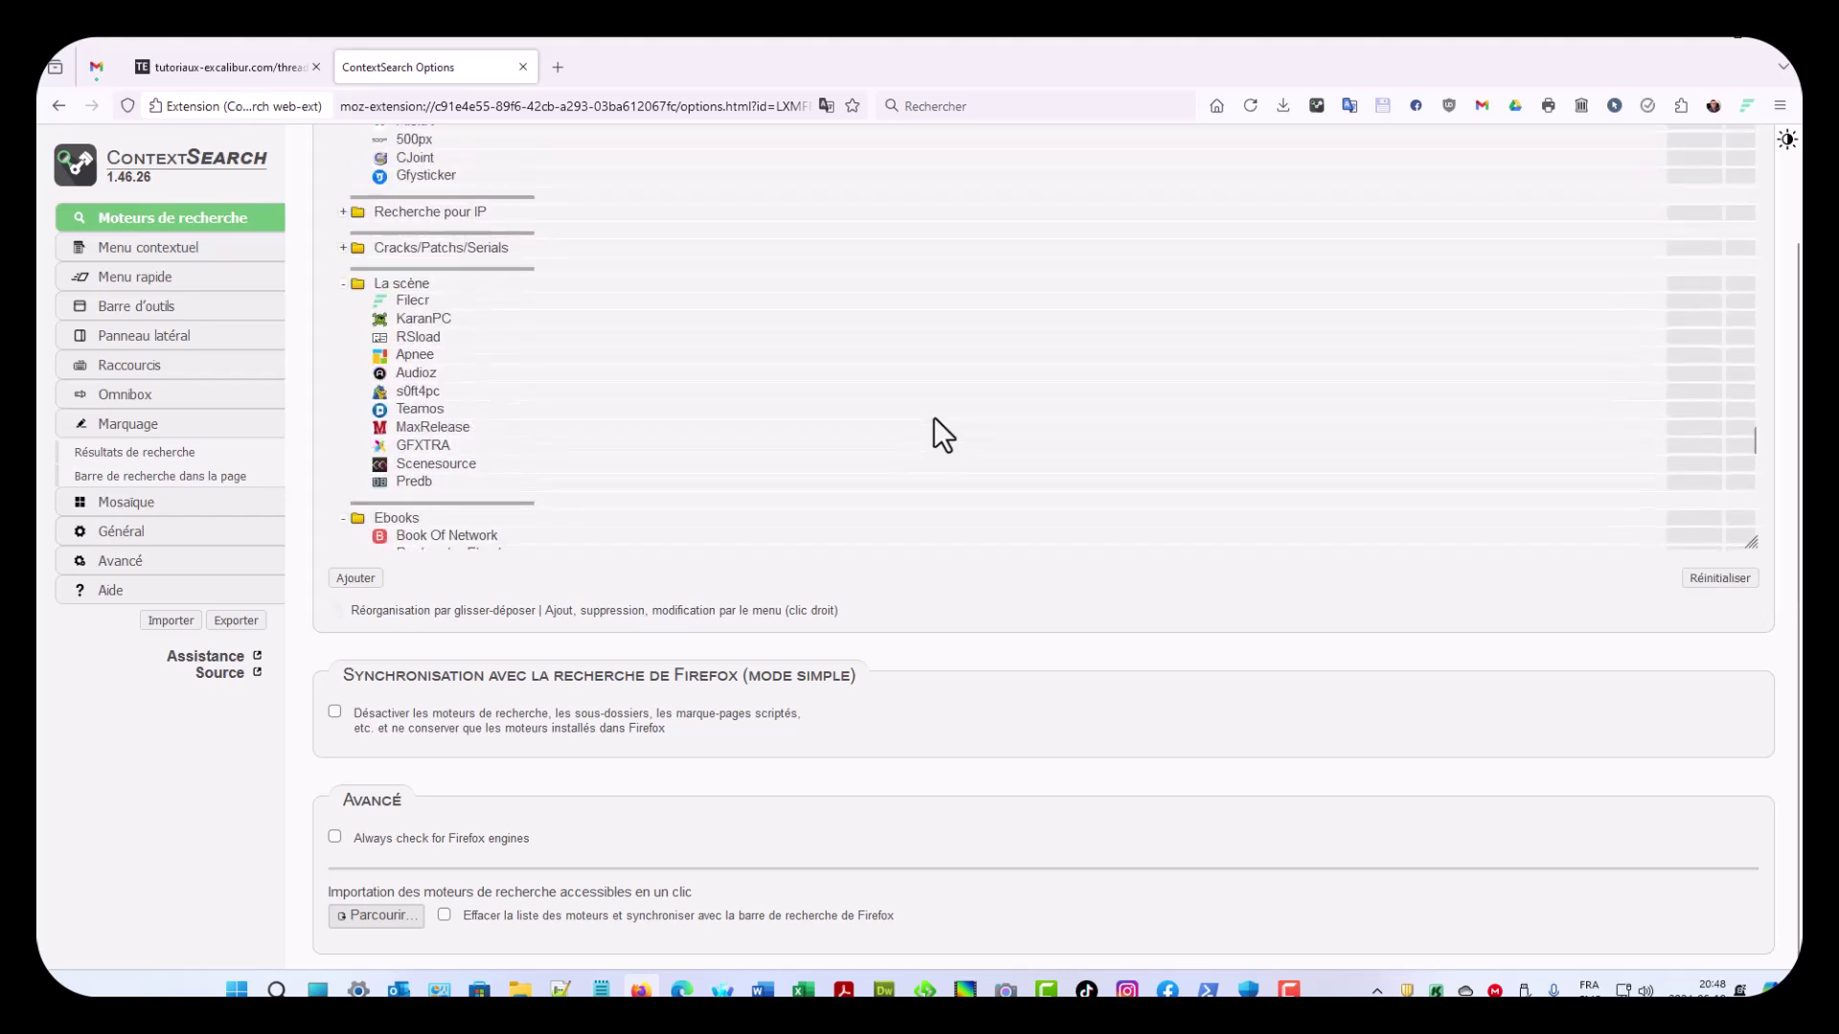
scroll(933, 417, up, 2)
scroll(867, 412, down, 5)
scroll(877, 430, down, 2)
scroll(868, 414, down, 2)
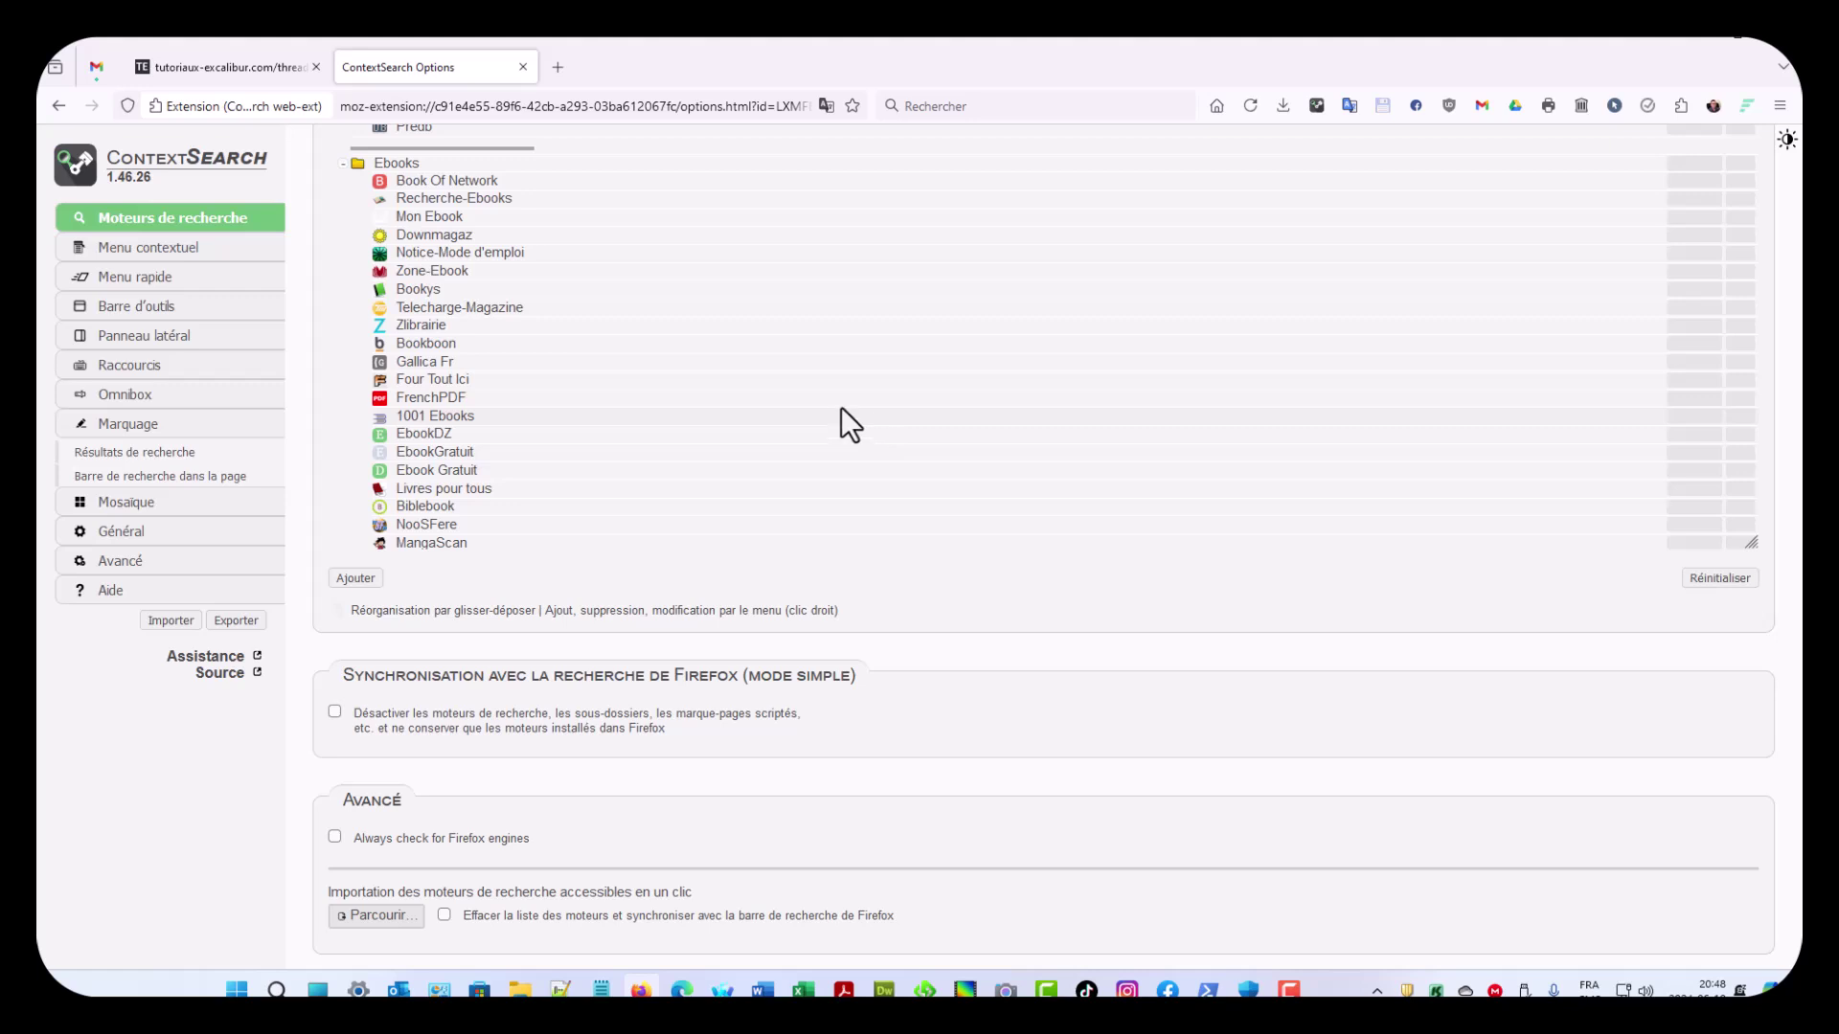
scroll(716, 400, up, 10)
scroll(714, 399, up, 10)
scroll(715, 399, up, 12)
scroll(707, 398, up, 12)
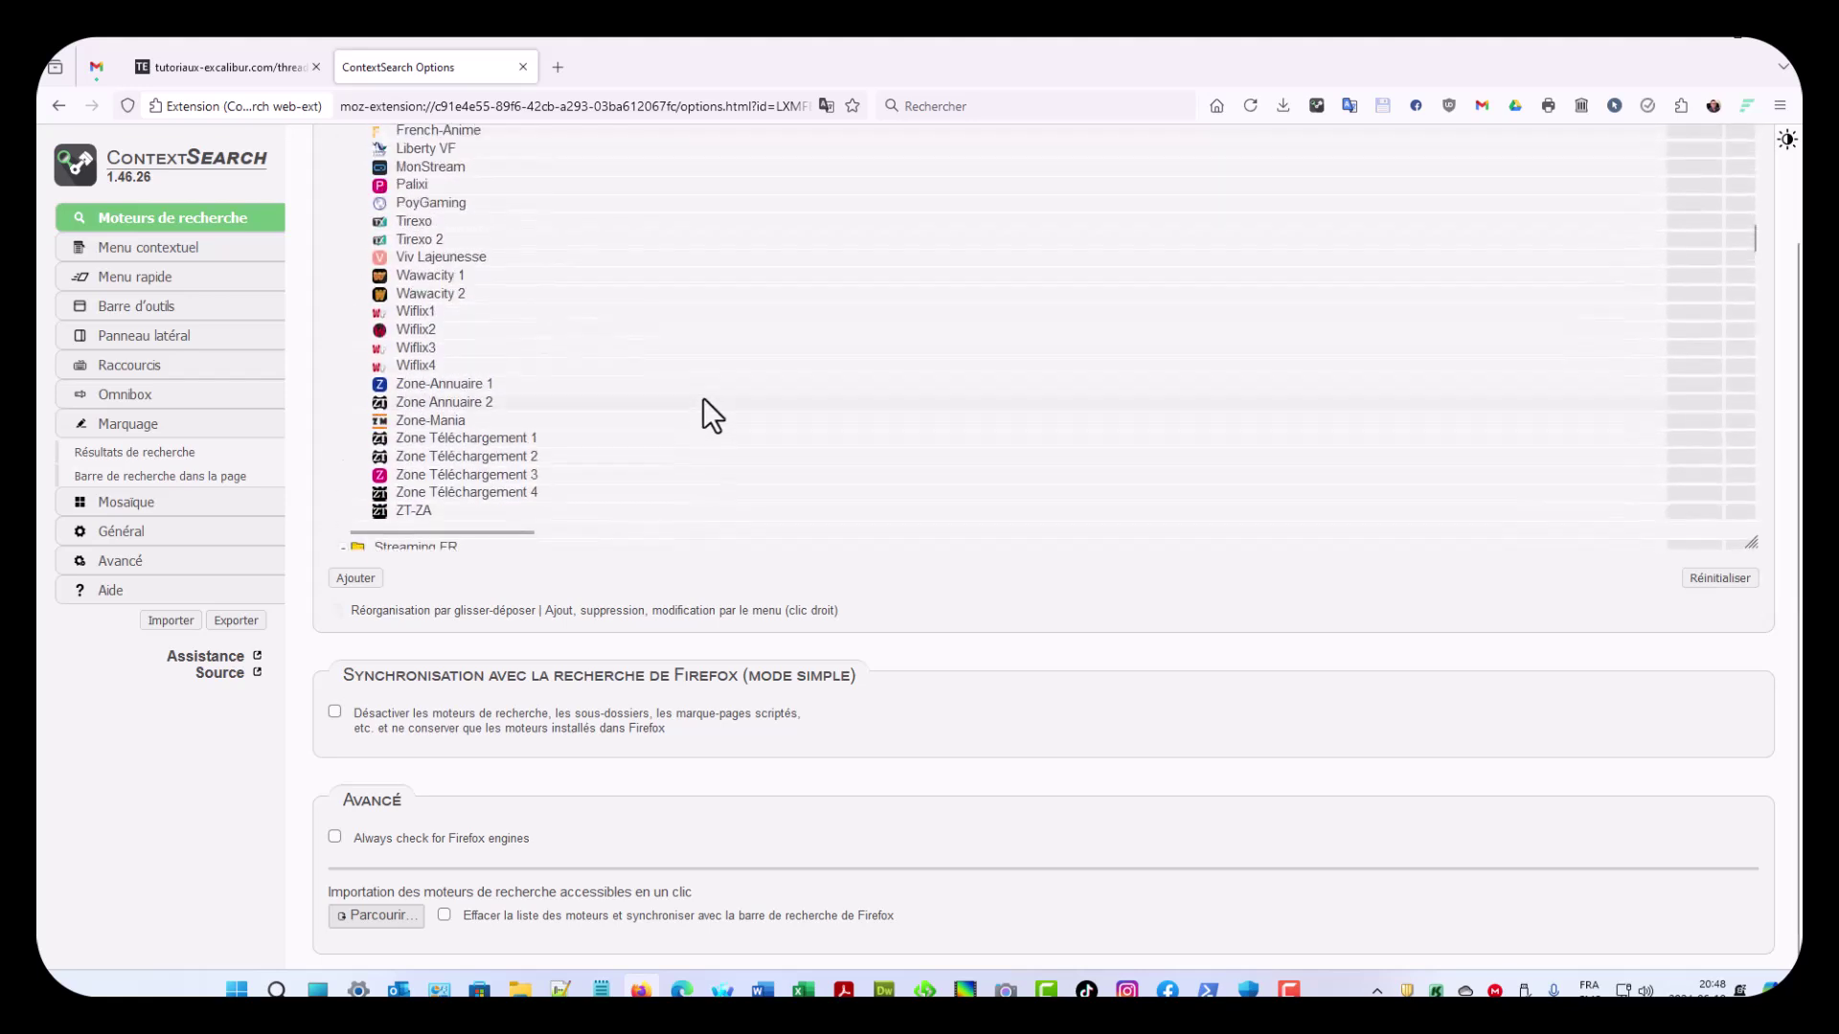
scroll(703, 398, up, 5)
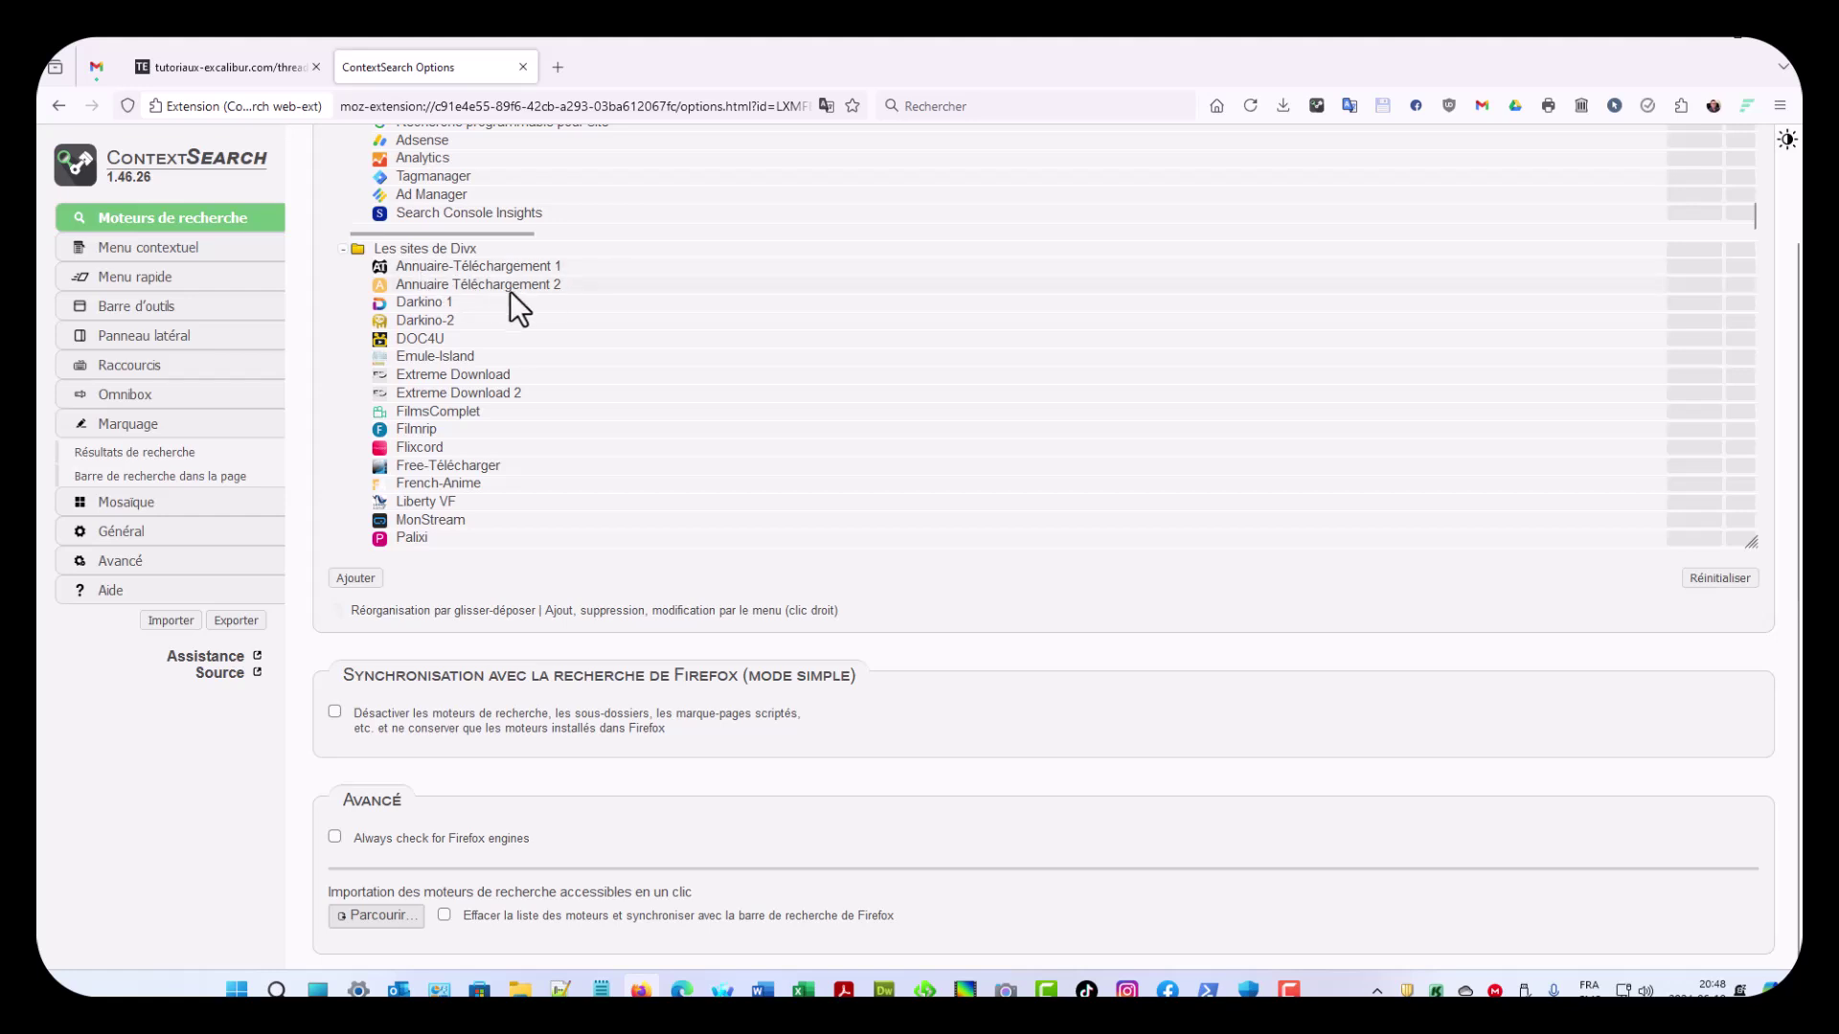
scroll(607, 387, down, 5)
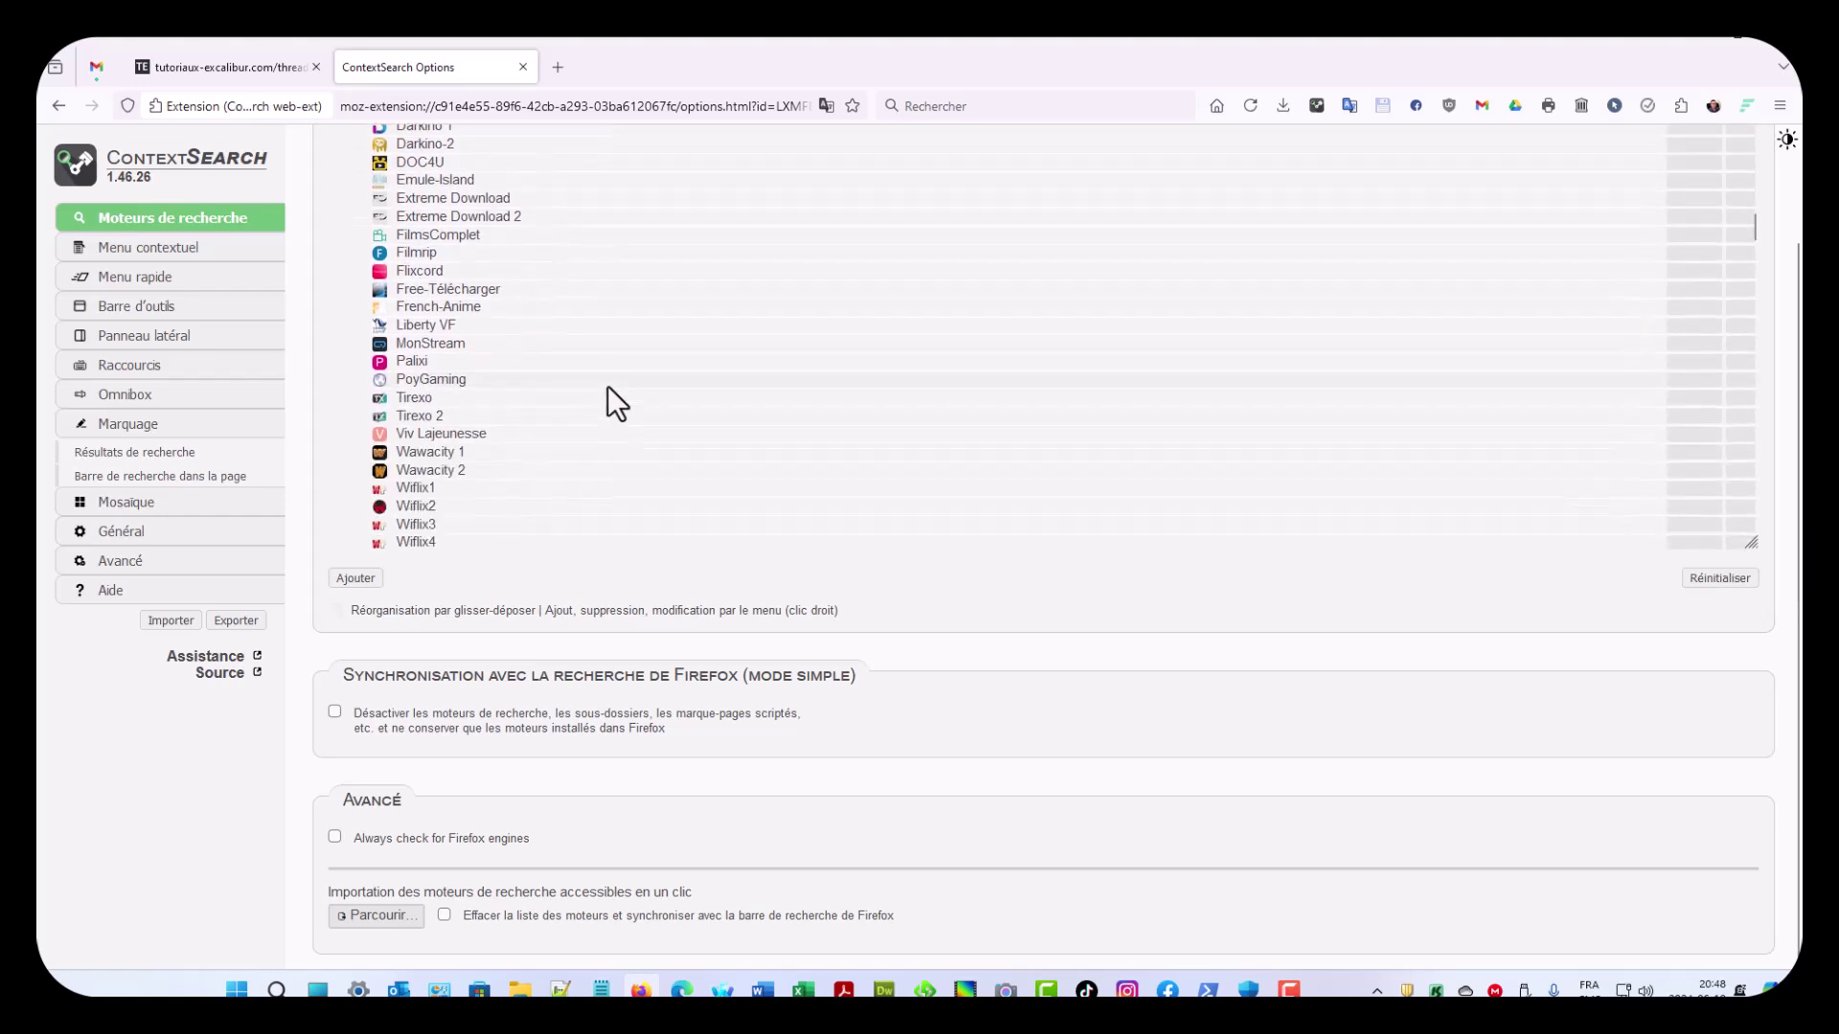
scroll(607, 387, up, 7)
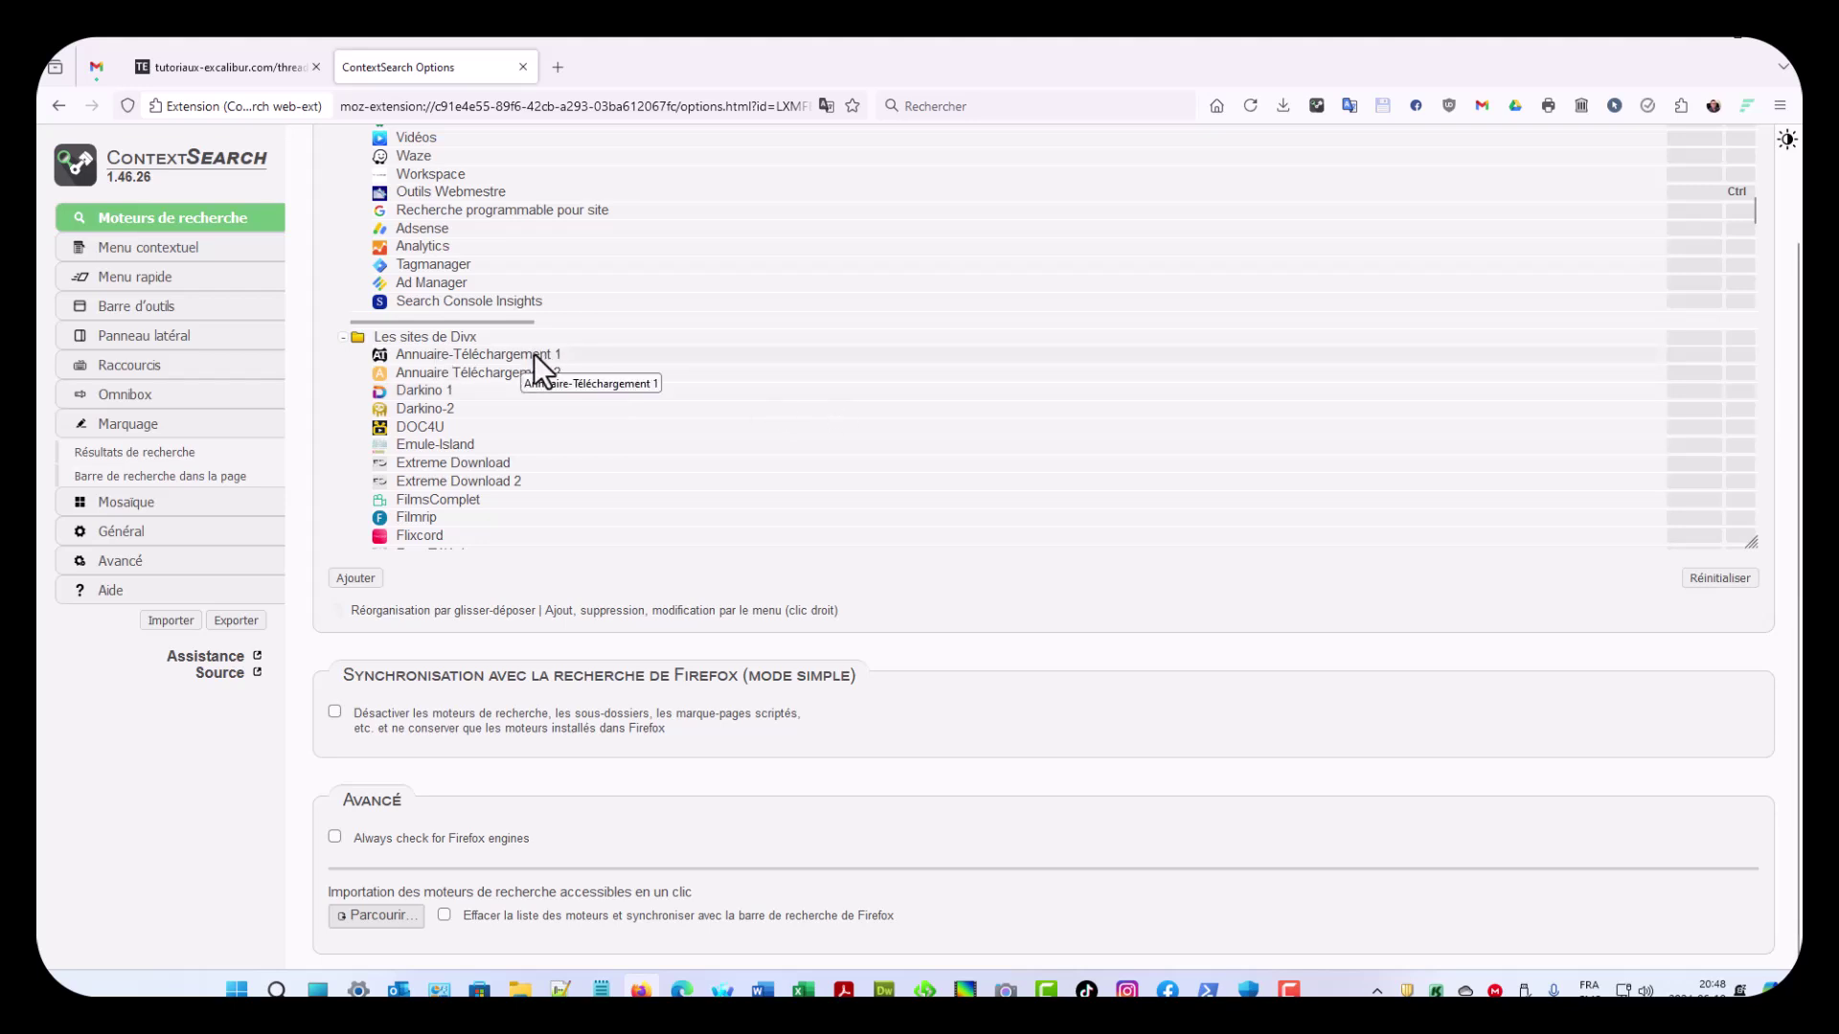
Step: Open Annuaire-Téléchargement 1 from the popup's Les sites de Divx folder without a search term, and close the opened site
click(1323, 115)
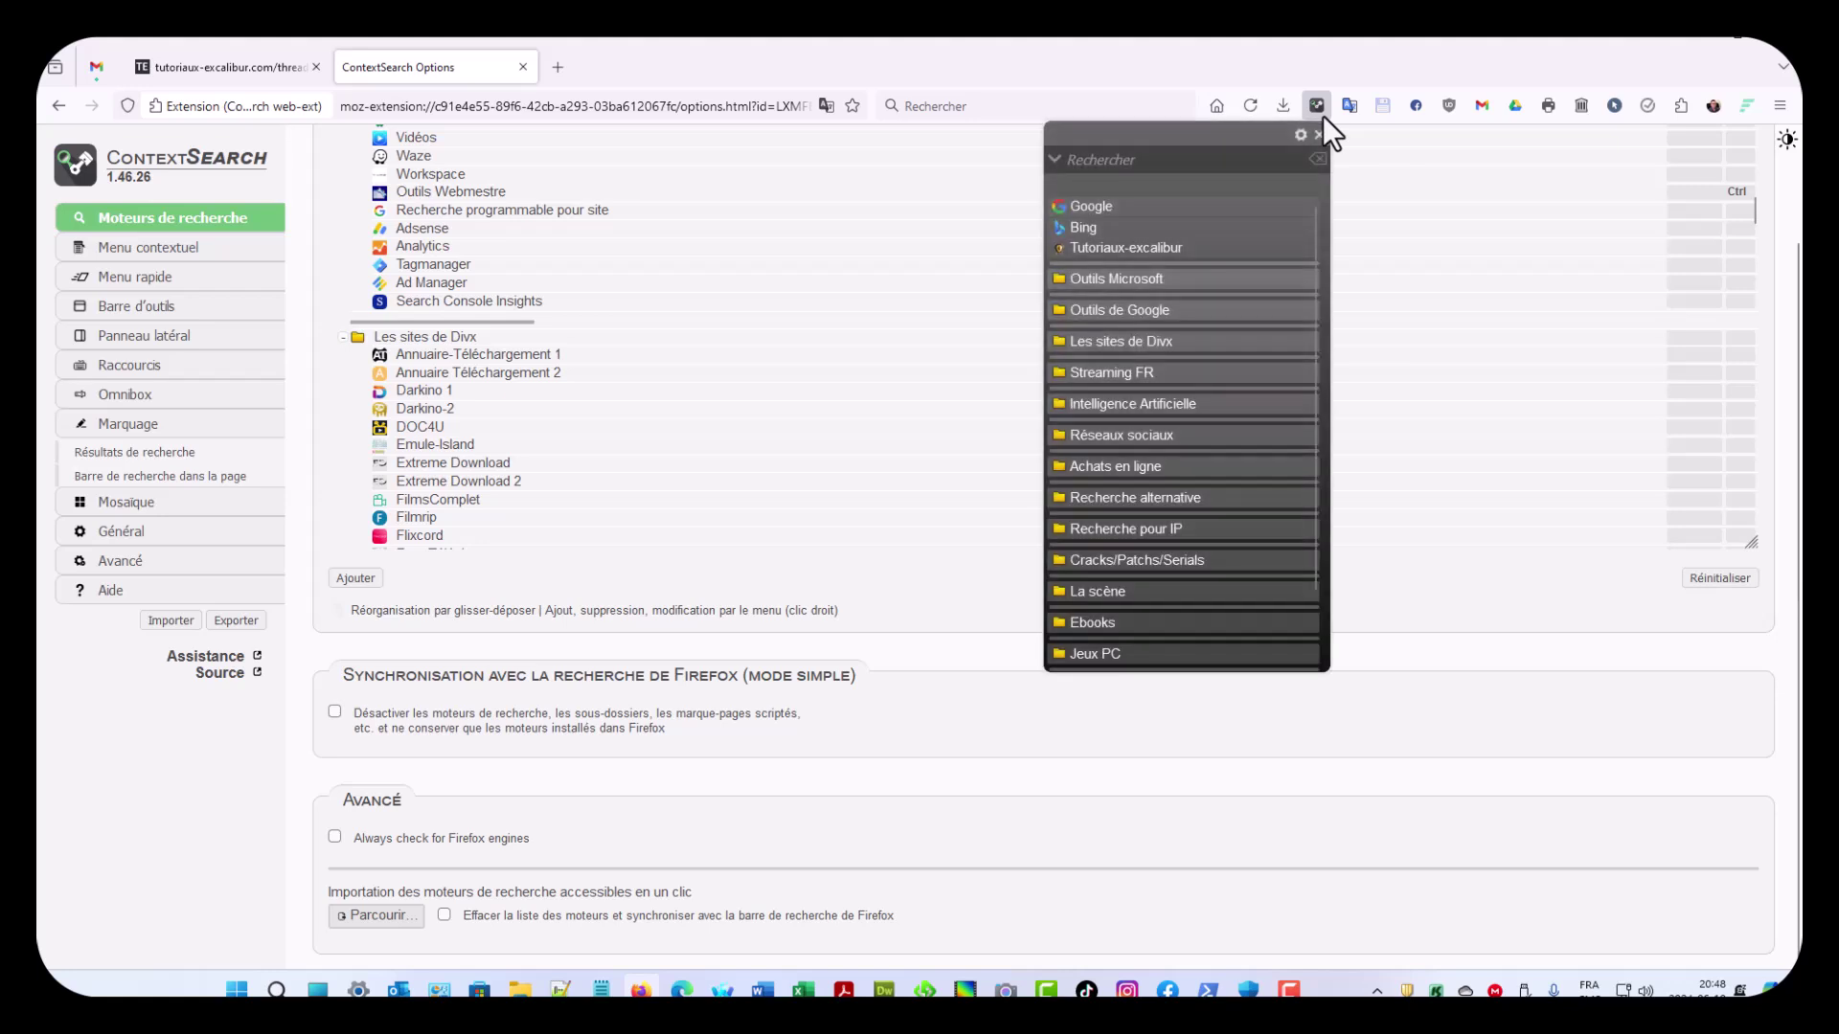
click(1186, 347)
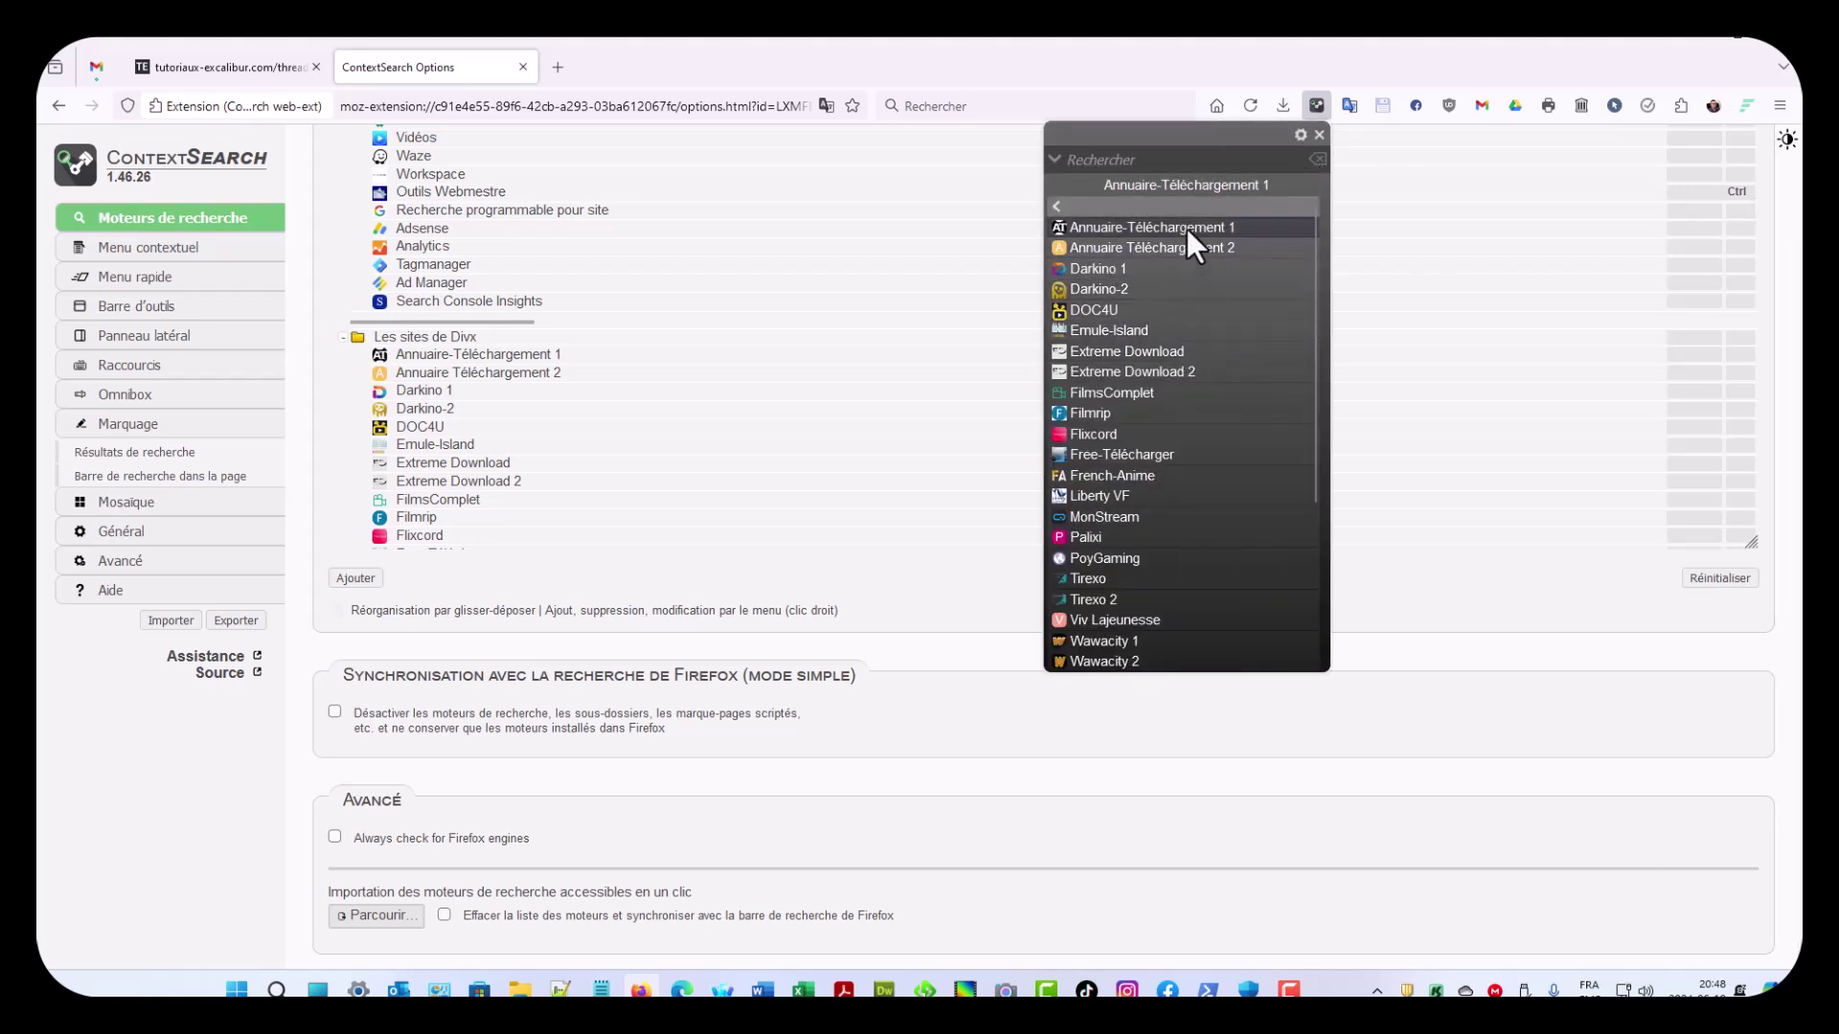
click(1186, 228)
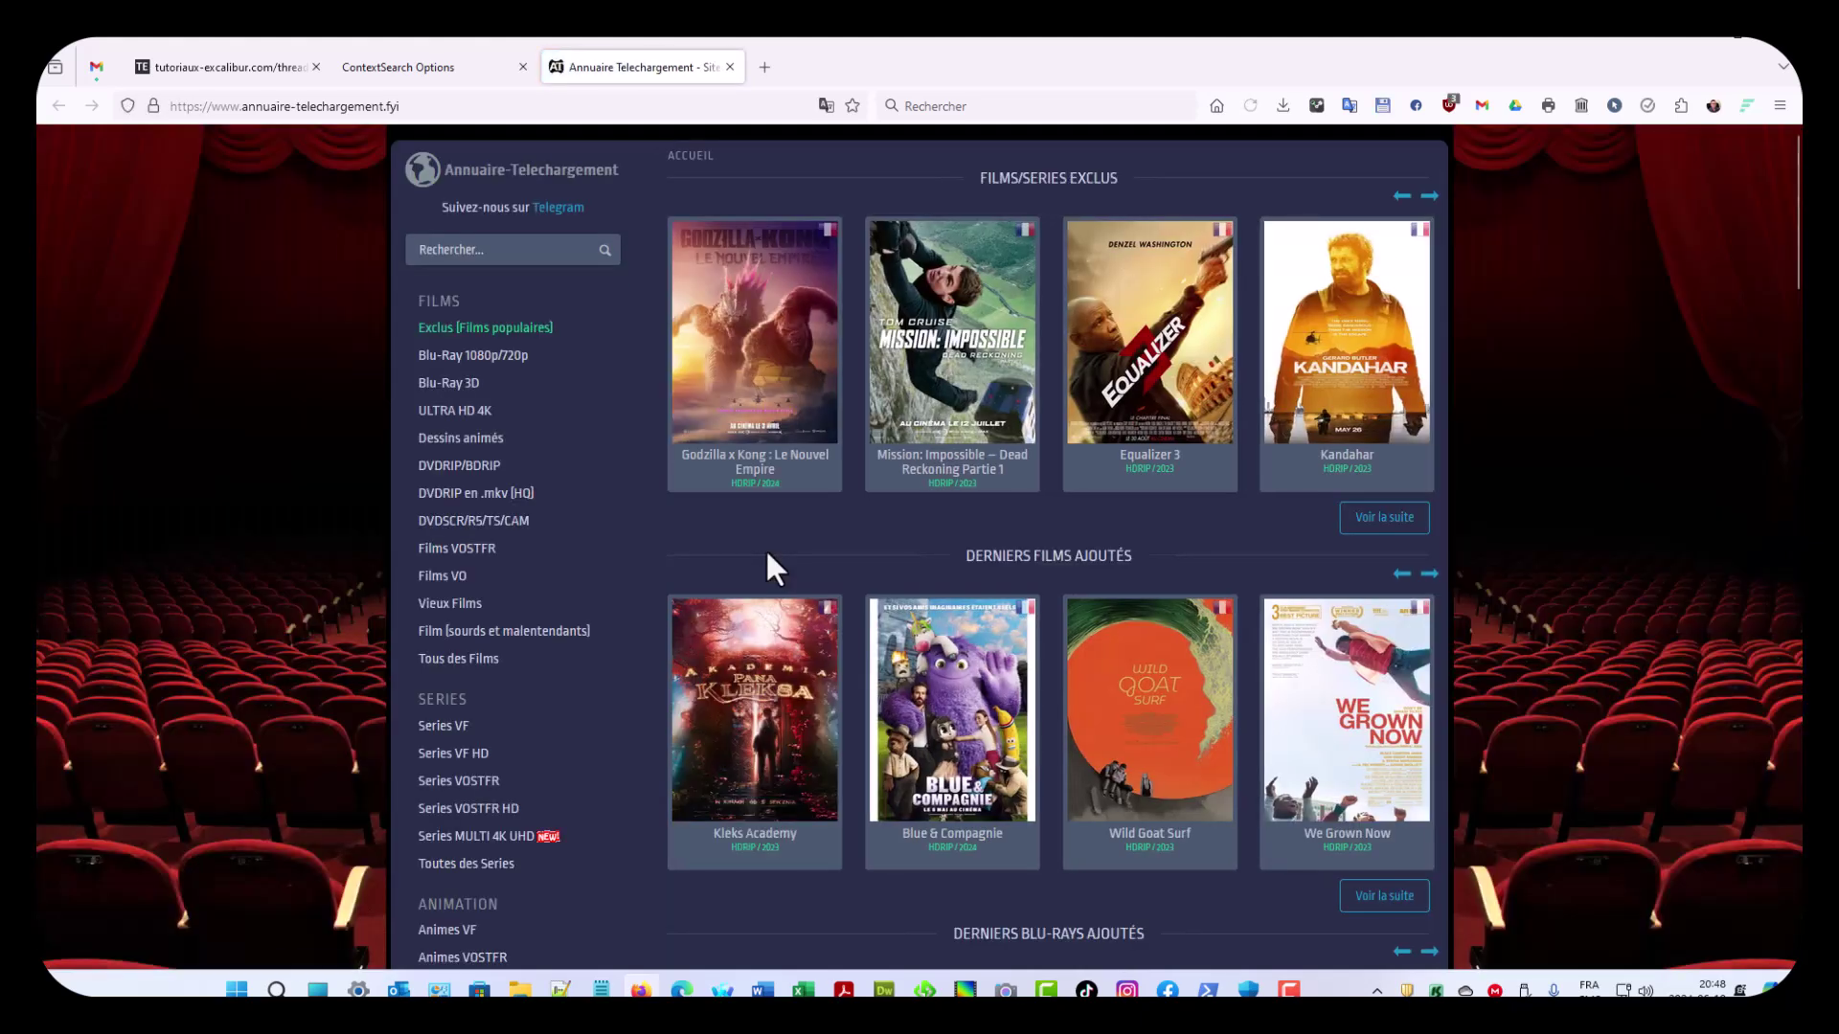
click(730, 69)
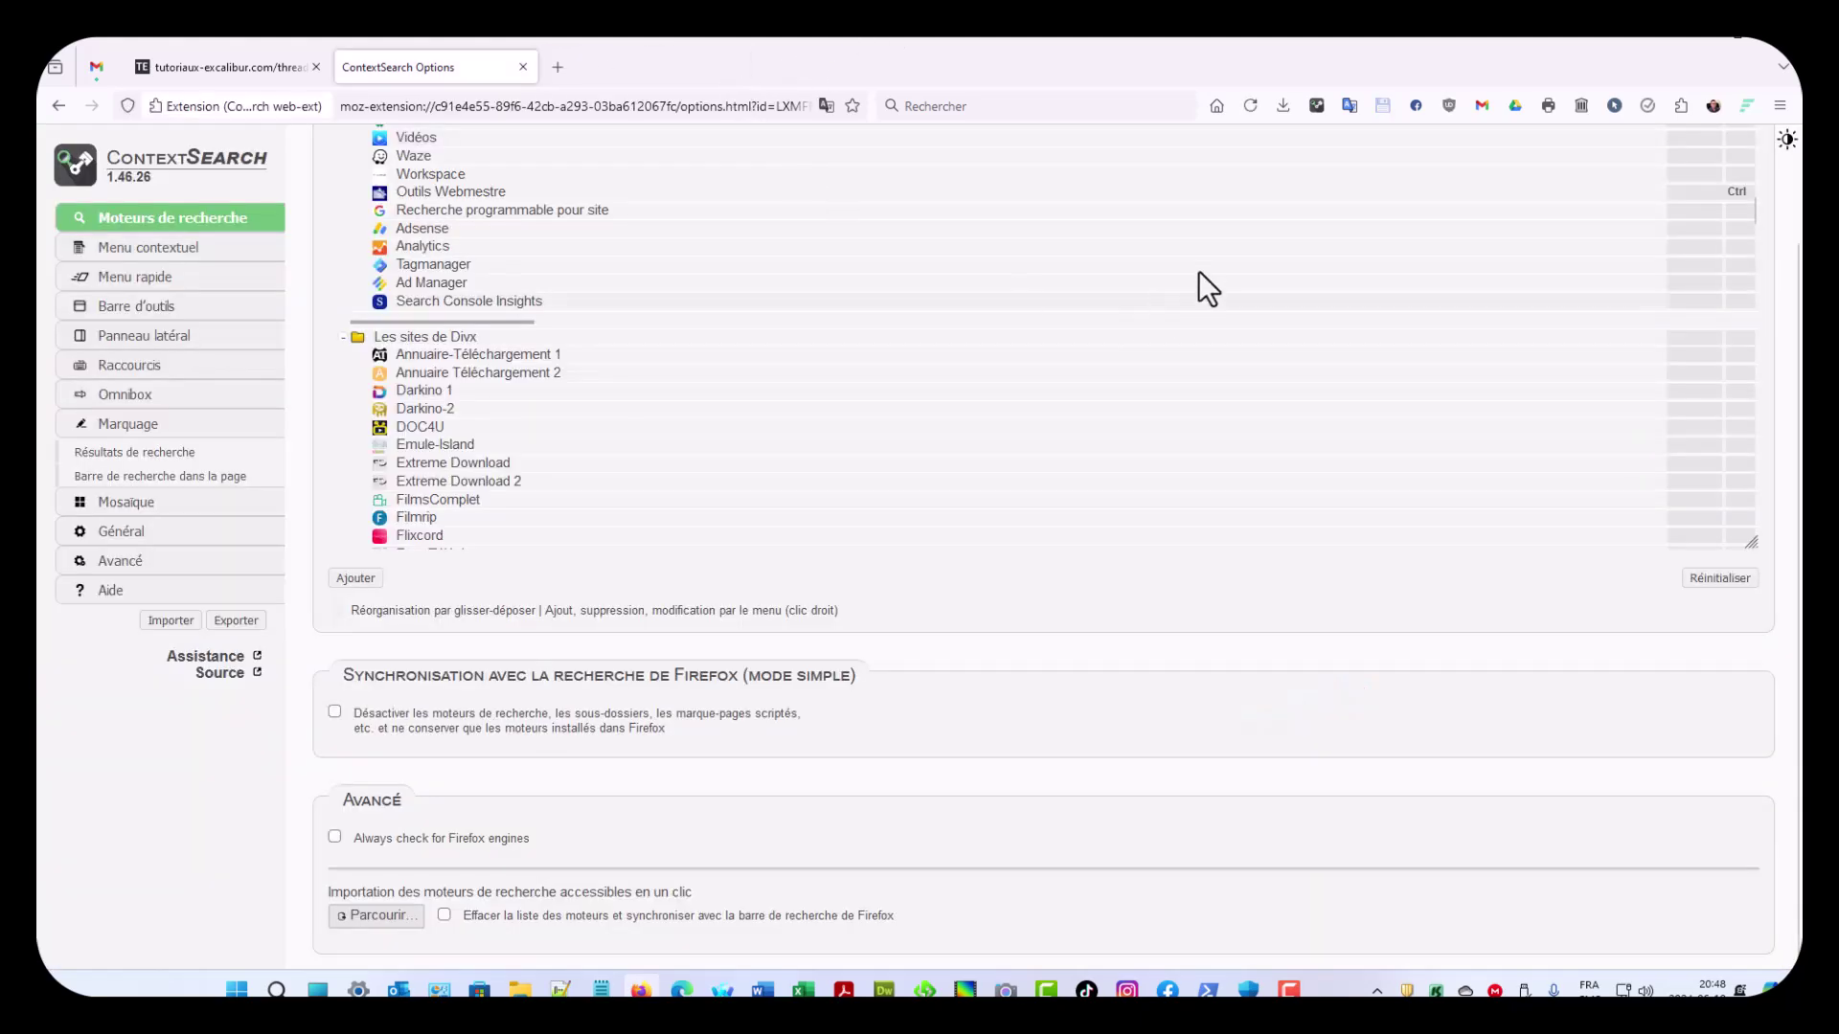
Step: Search for "Godzilla" with the Annuaire-Téléchargement 1 engine from the popup's Les sites de Divx folder
click(1317, 106)
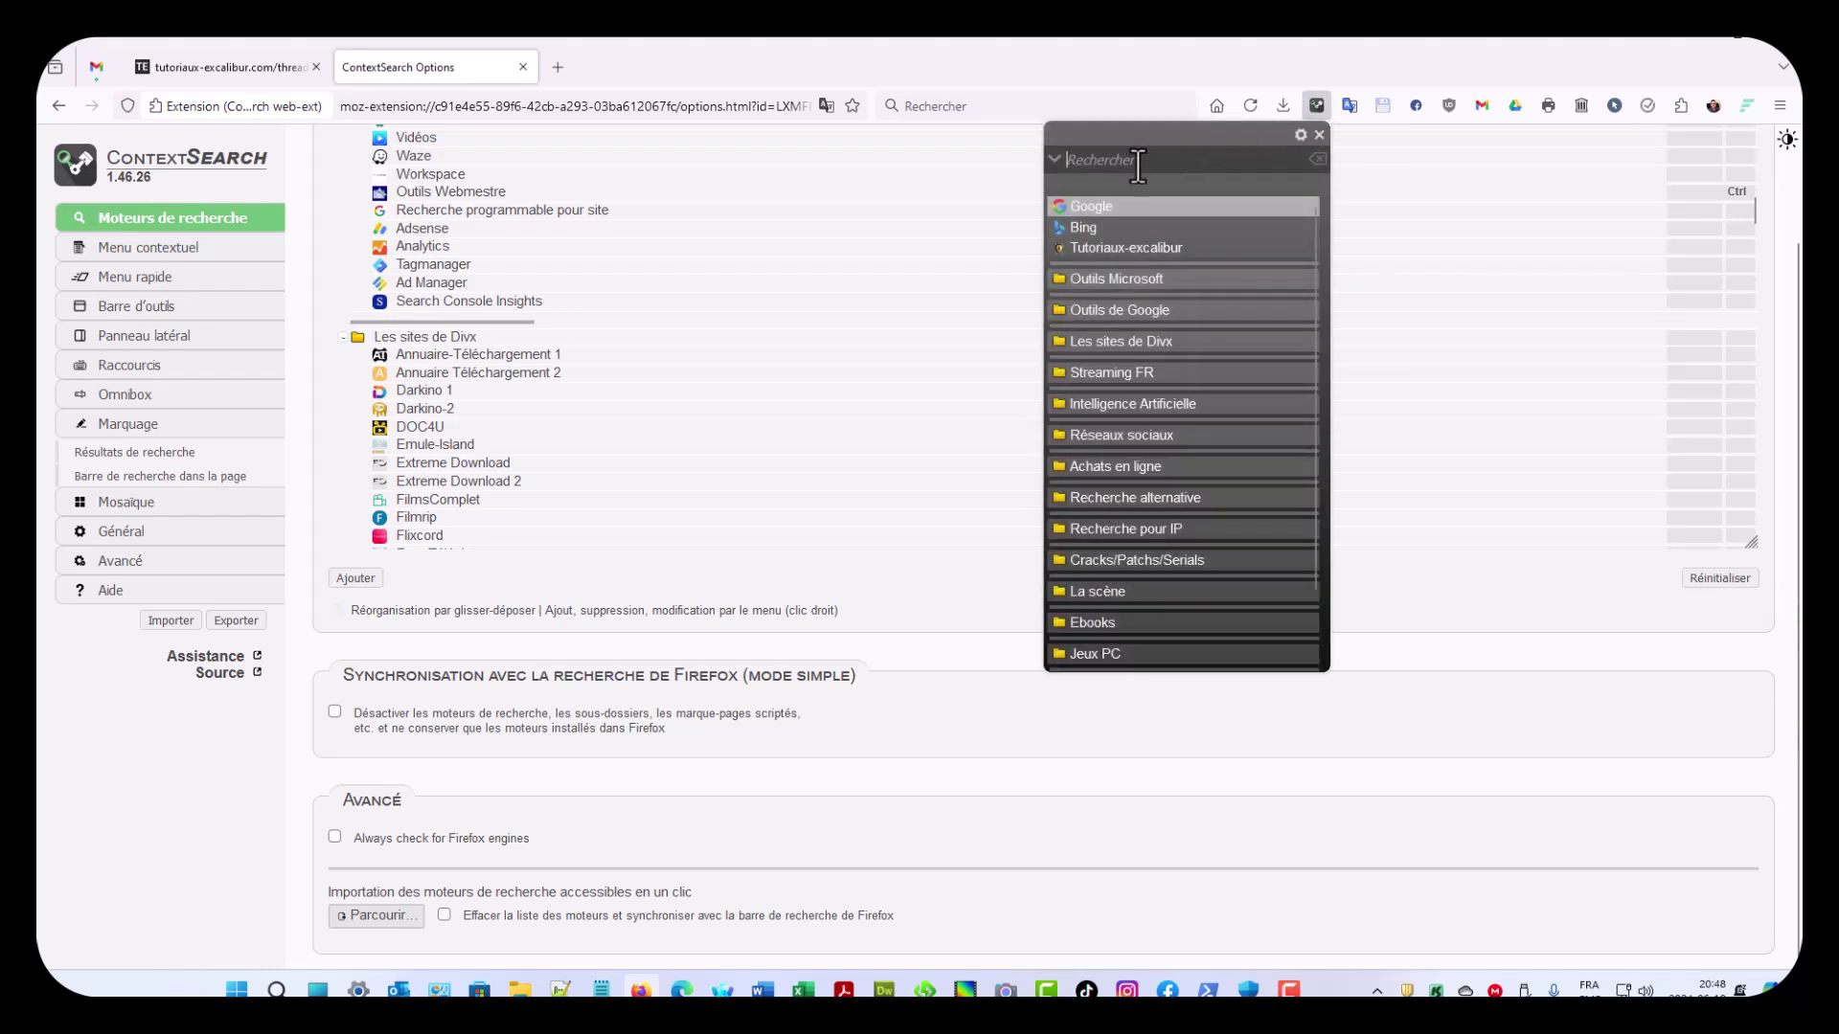
text(Go)
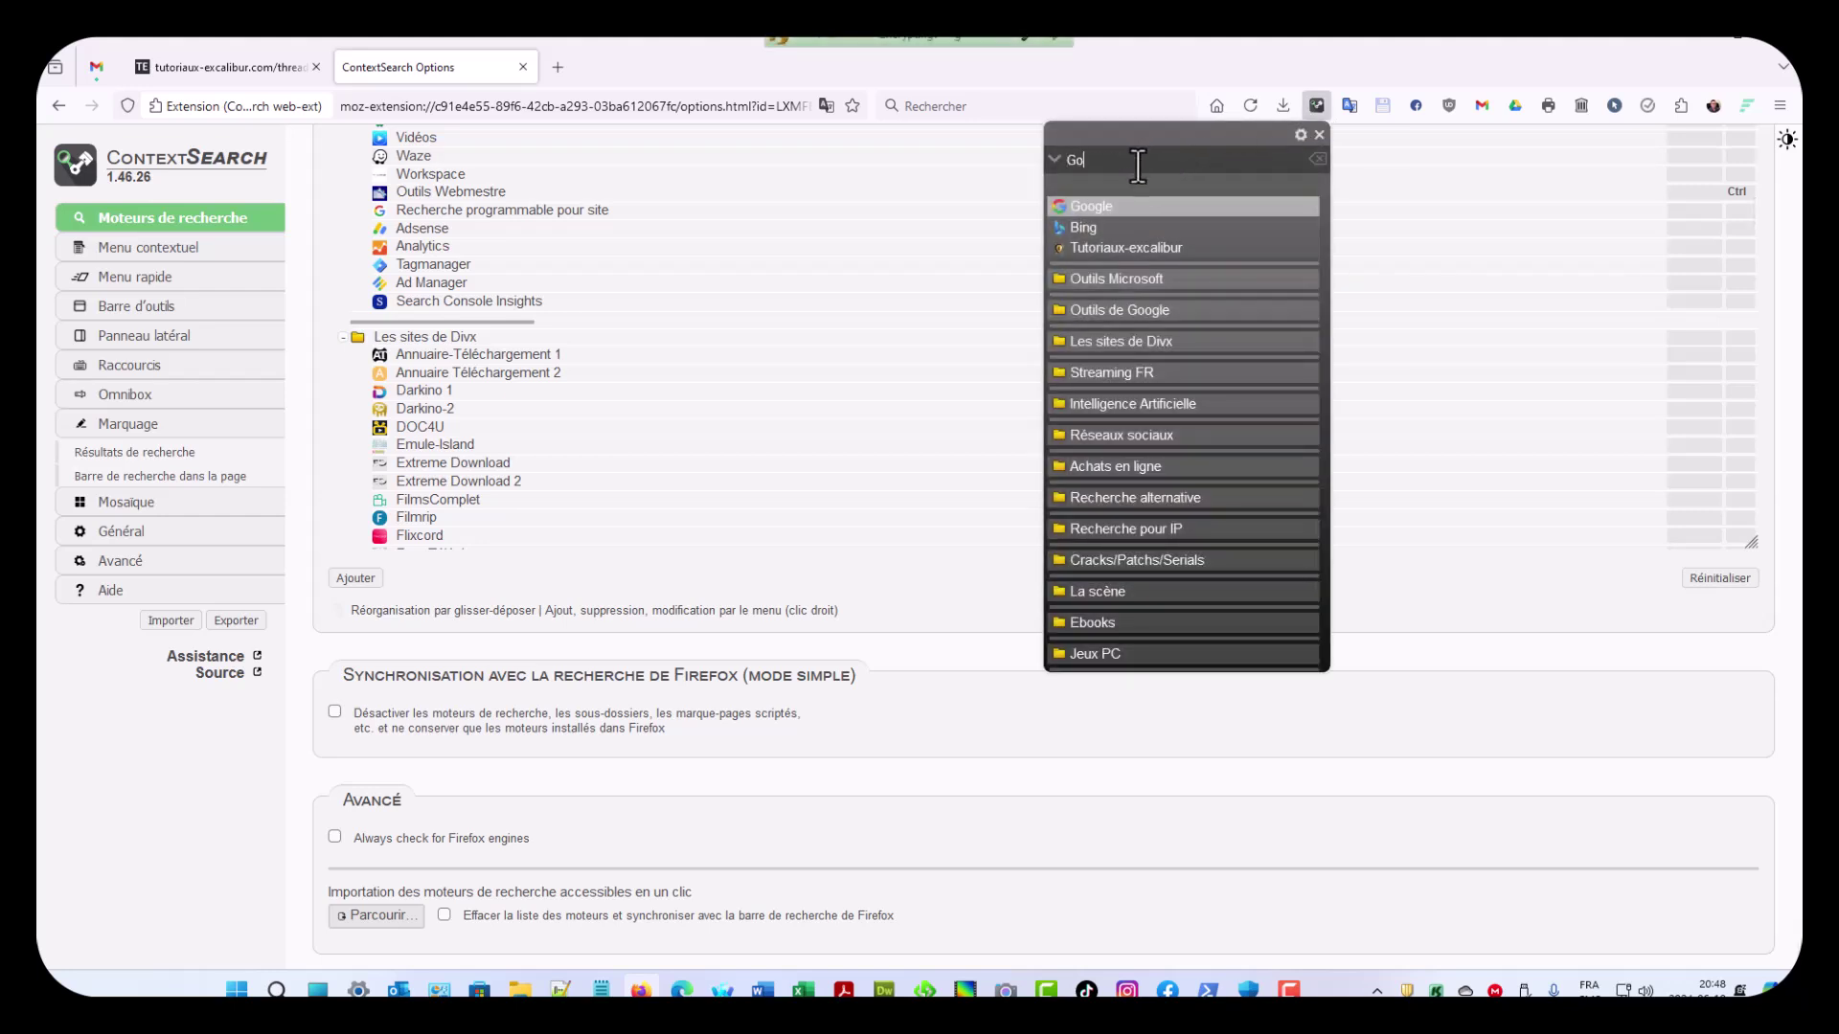
text(dzilla)
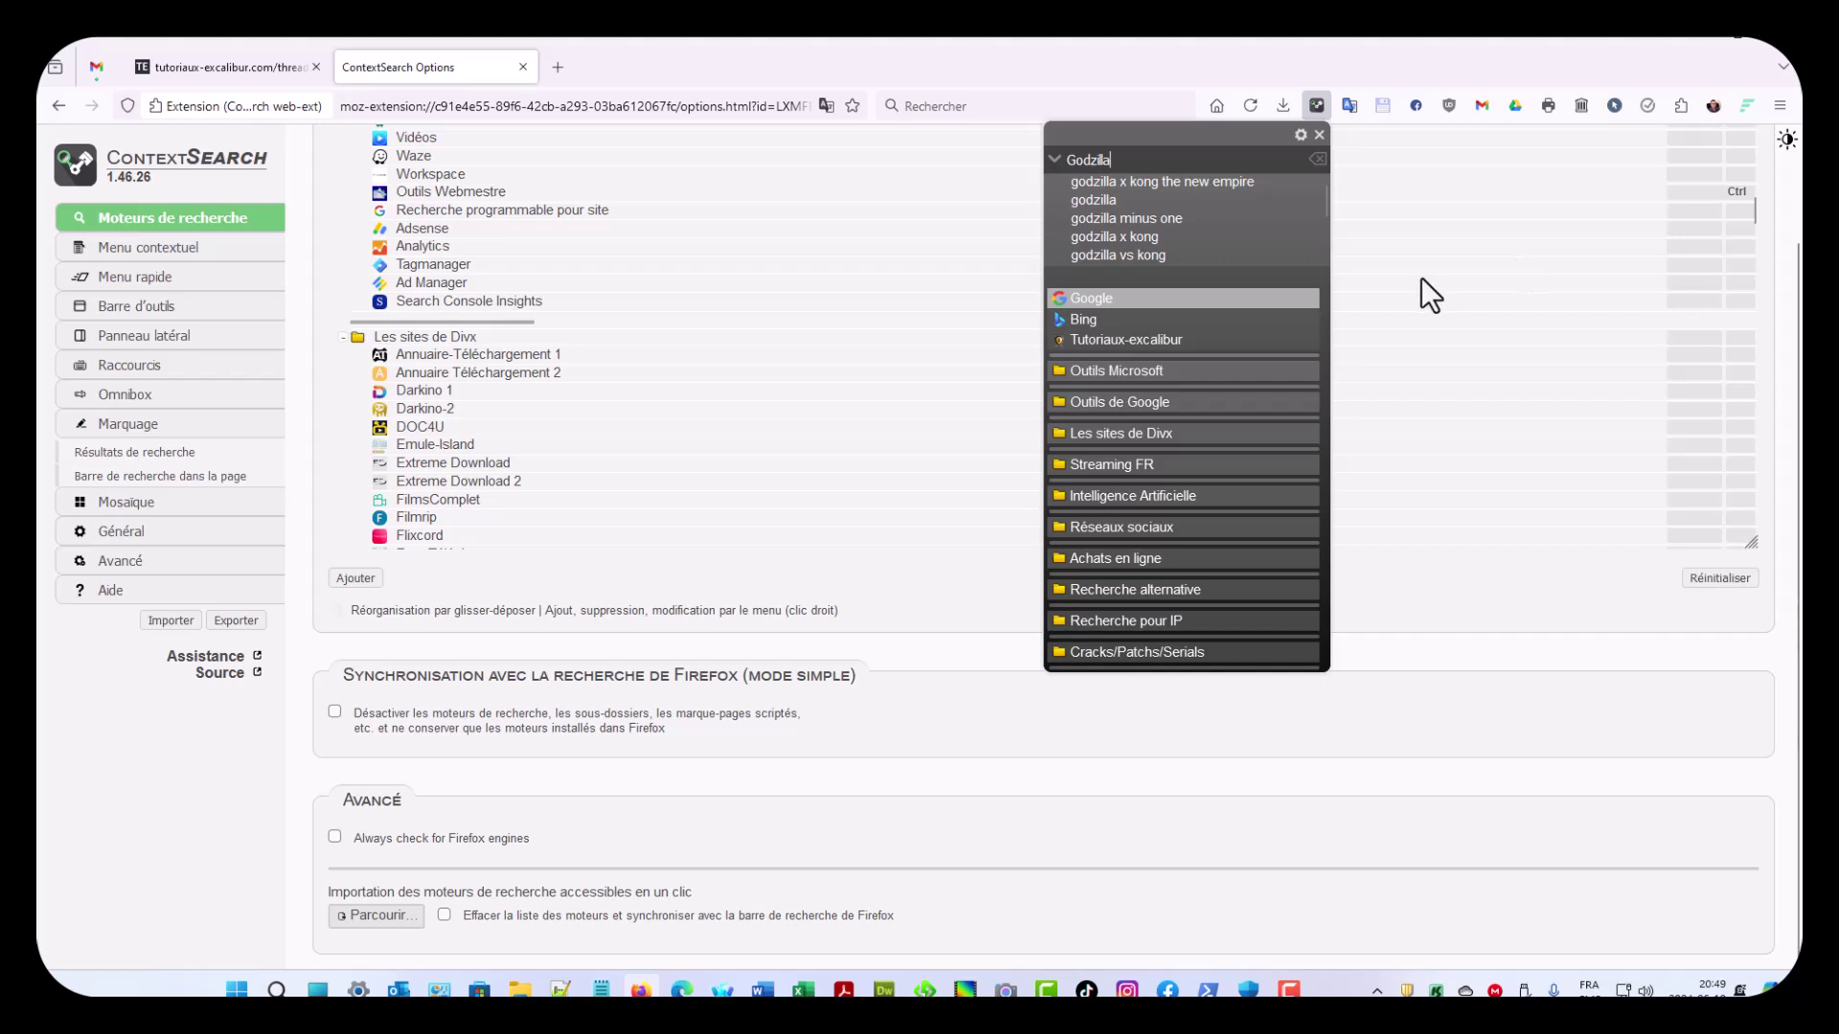
click(1179, 431)
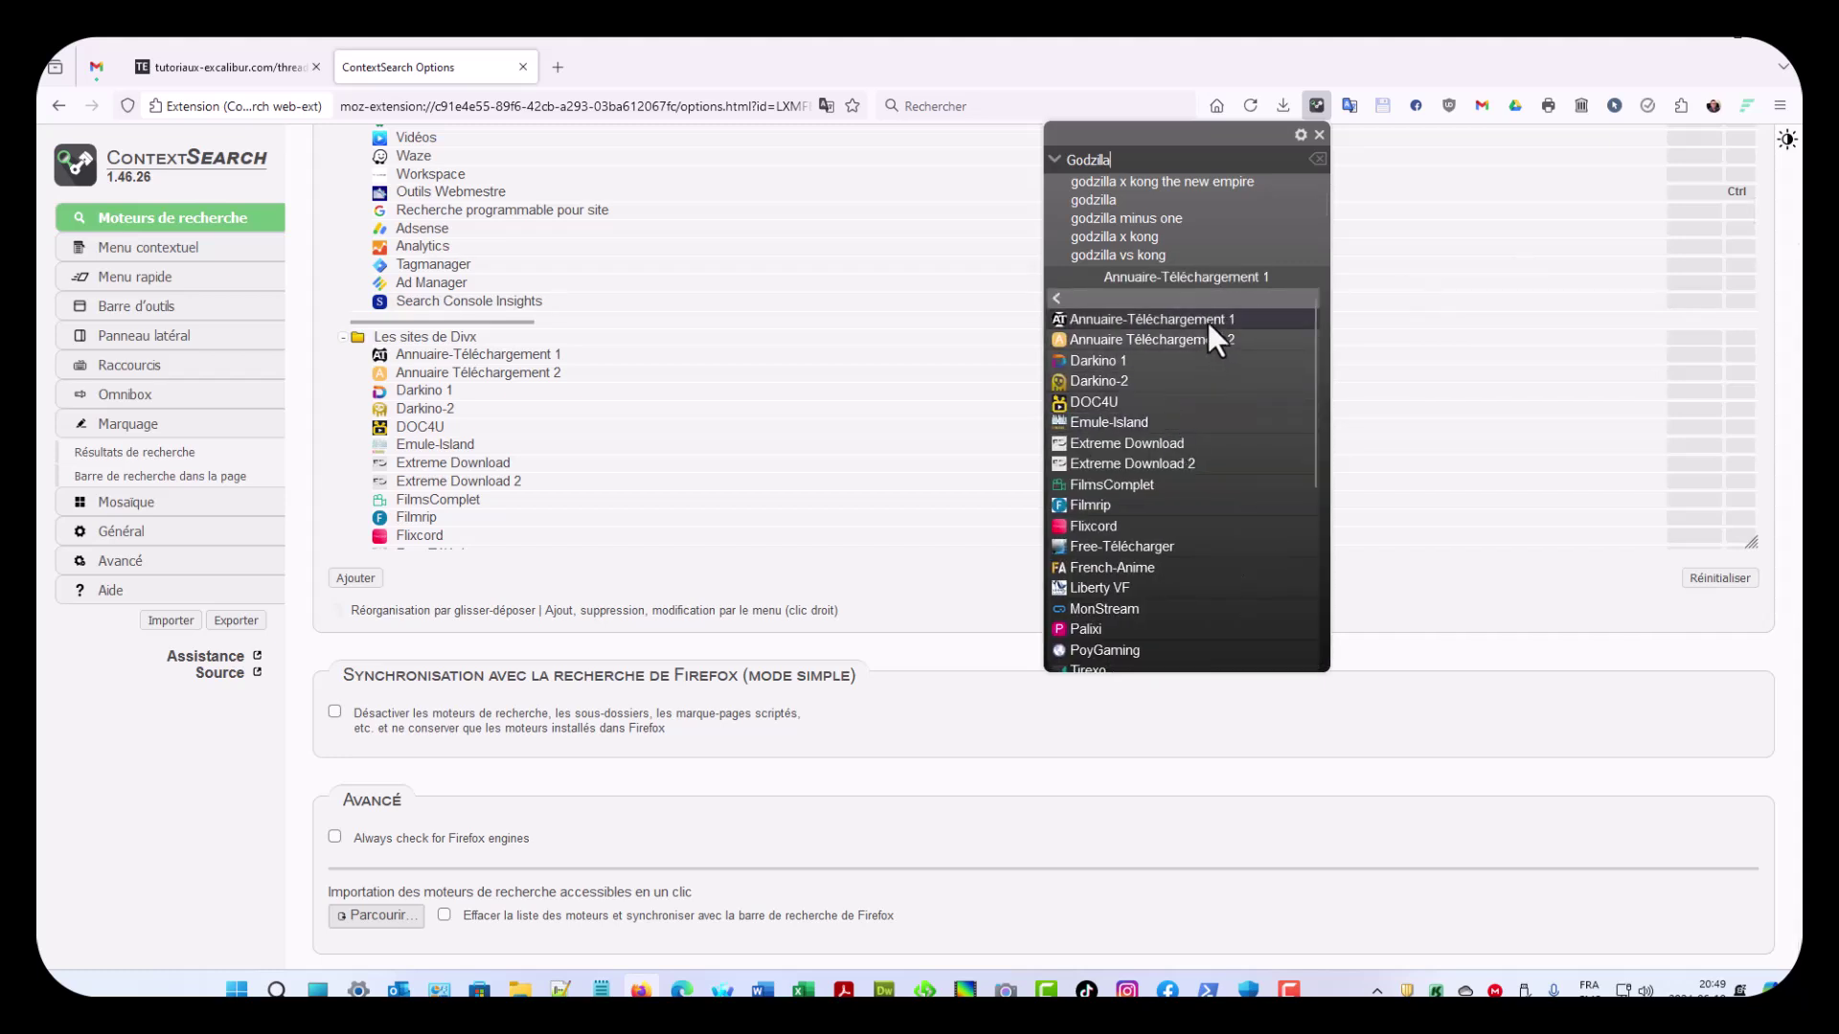
click(1209, 322)
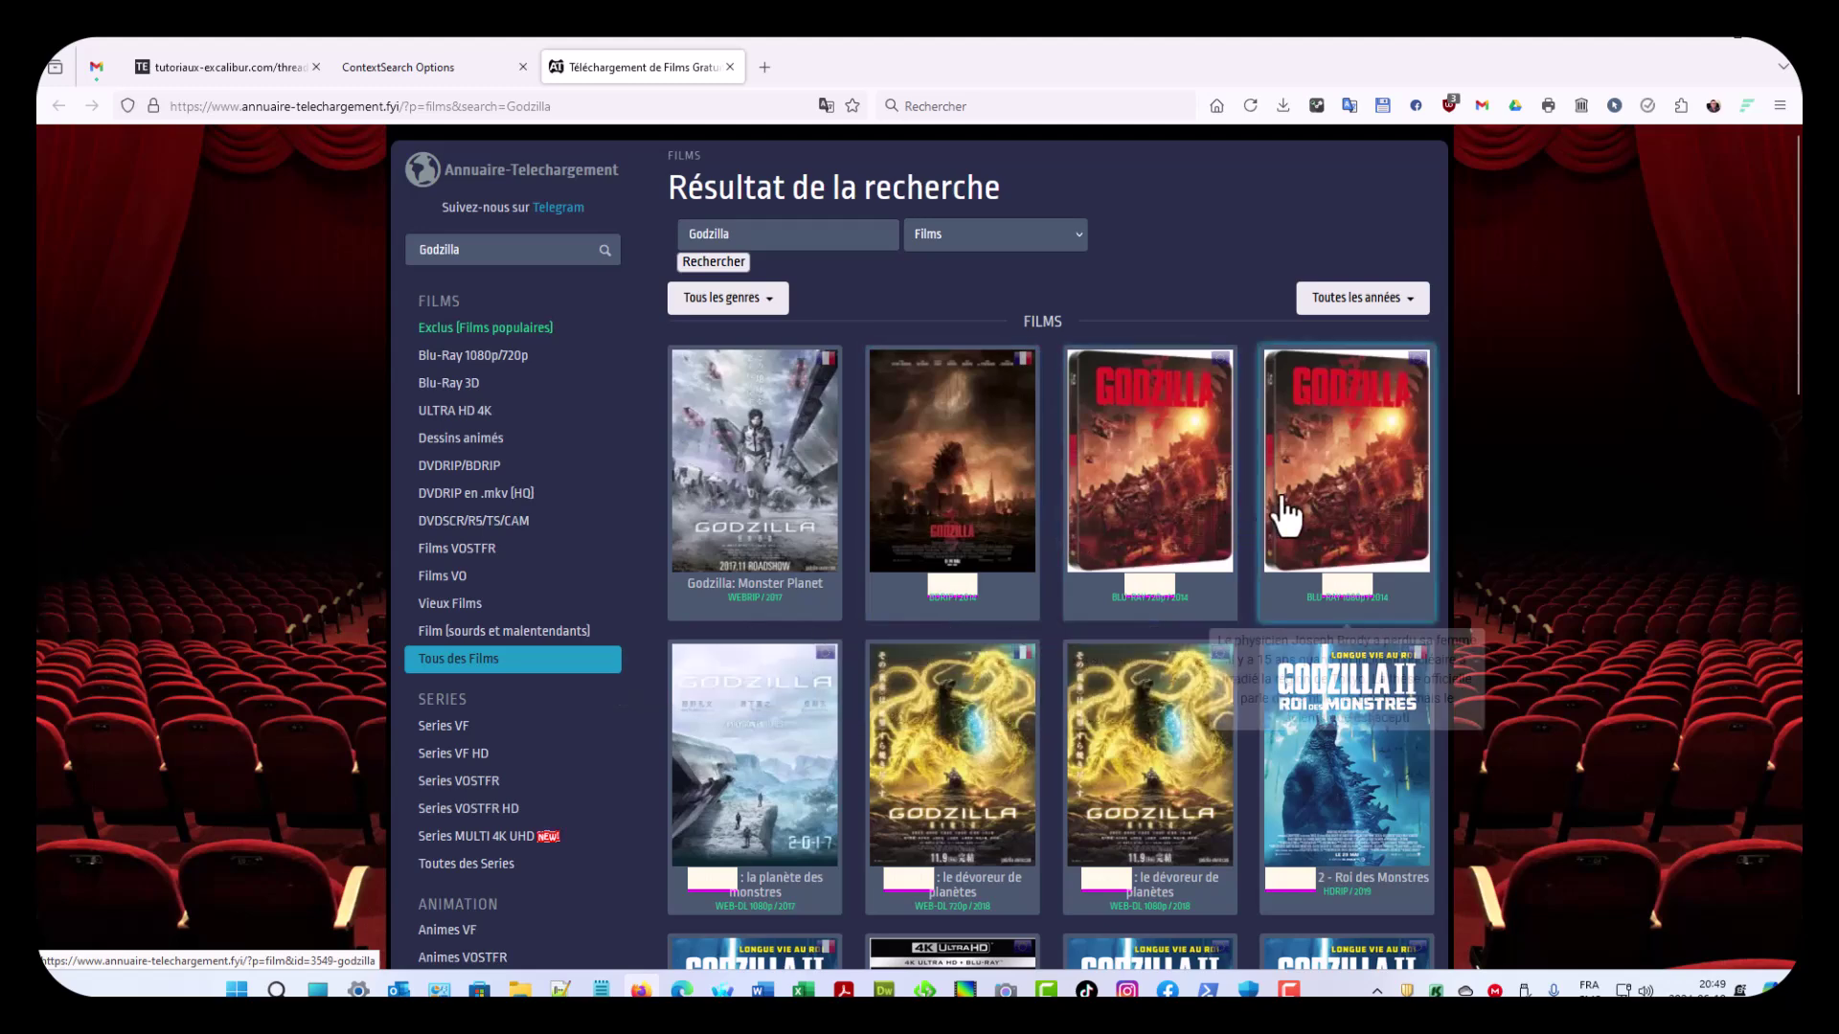
Step: Look through the Godzilla film results on the Annuaire-Telechargement page
scroll(1507, 548, down, 7)
scroll(1558, 628, up, 7)
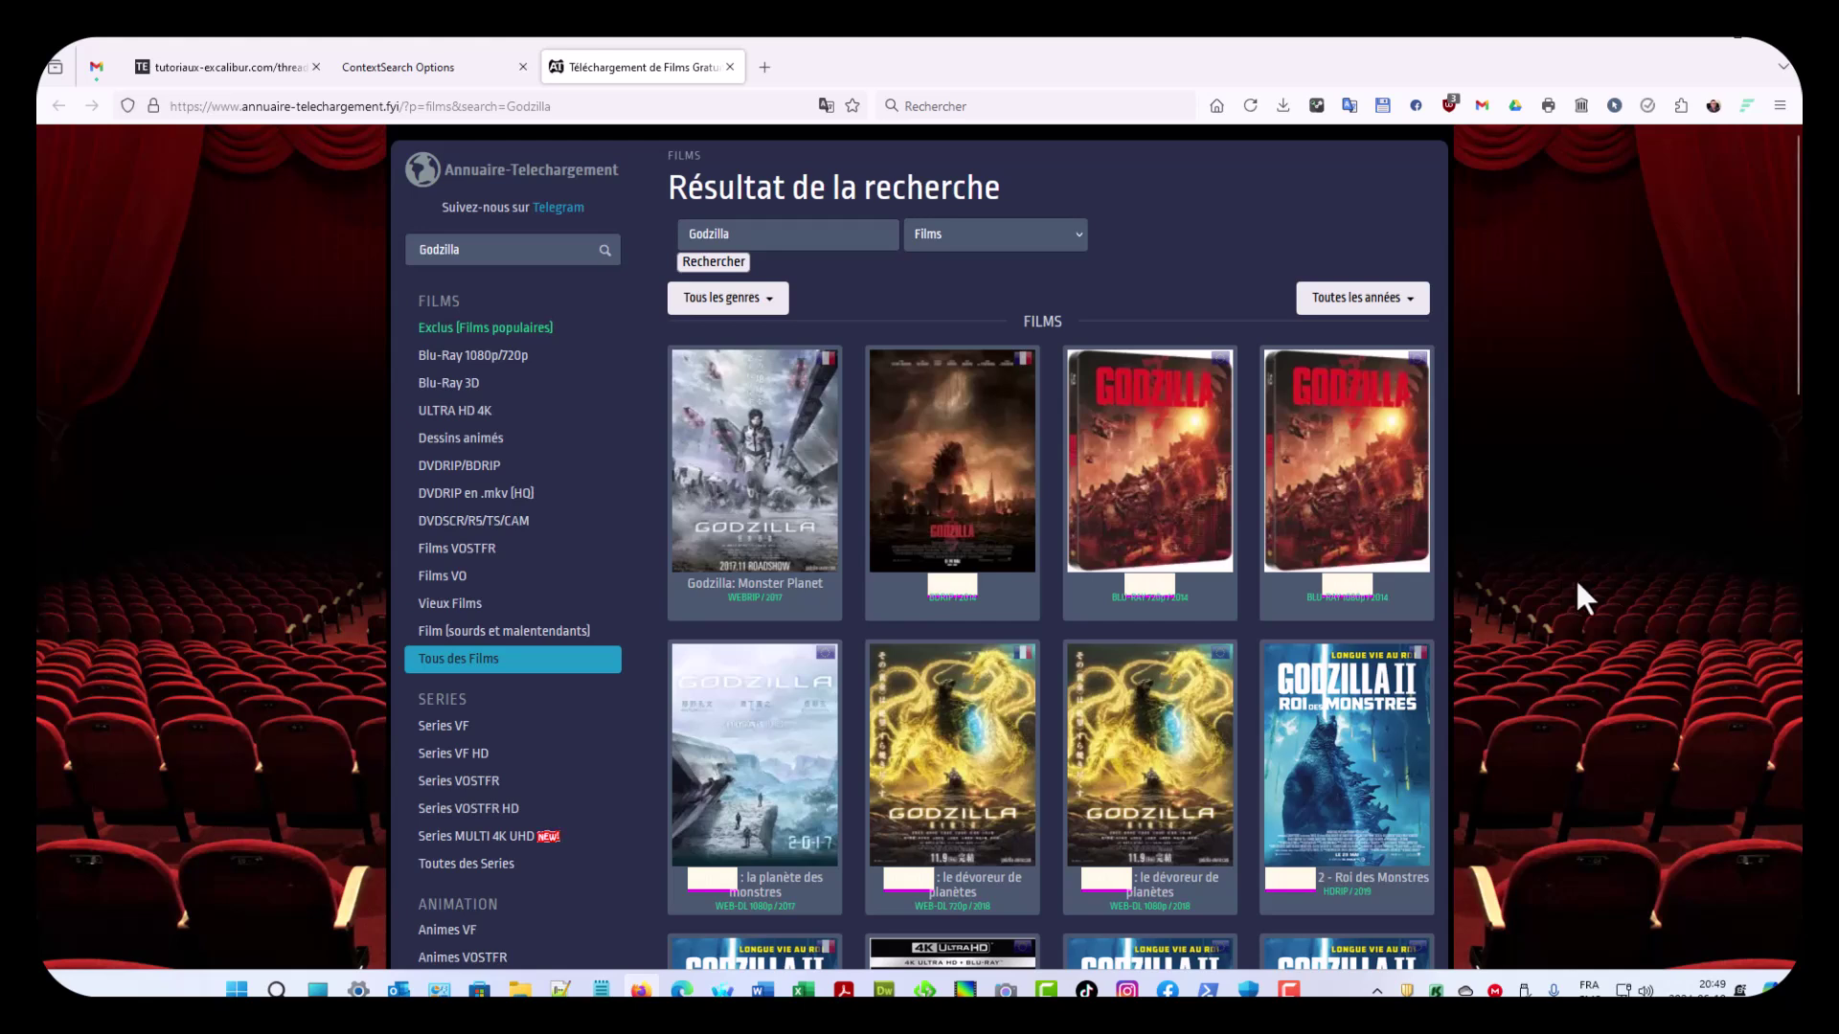
scroll(1577, 589, down, 4)
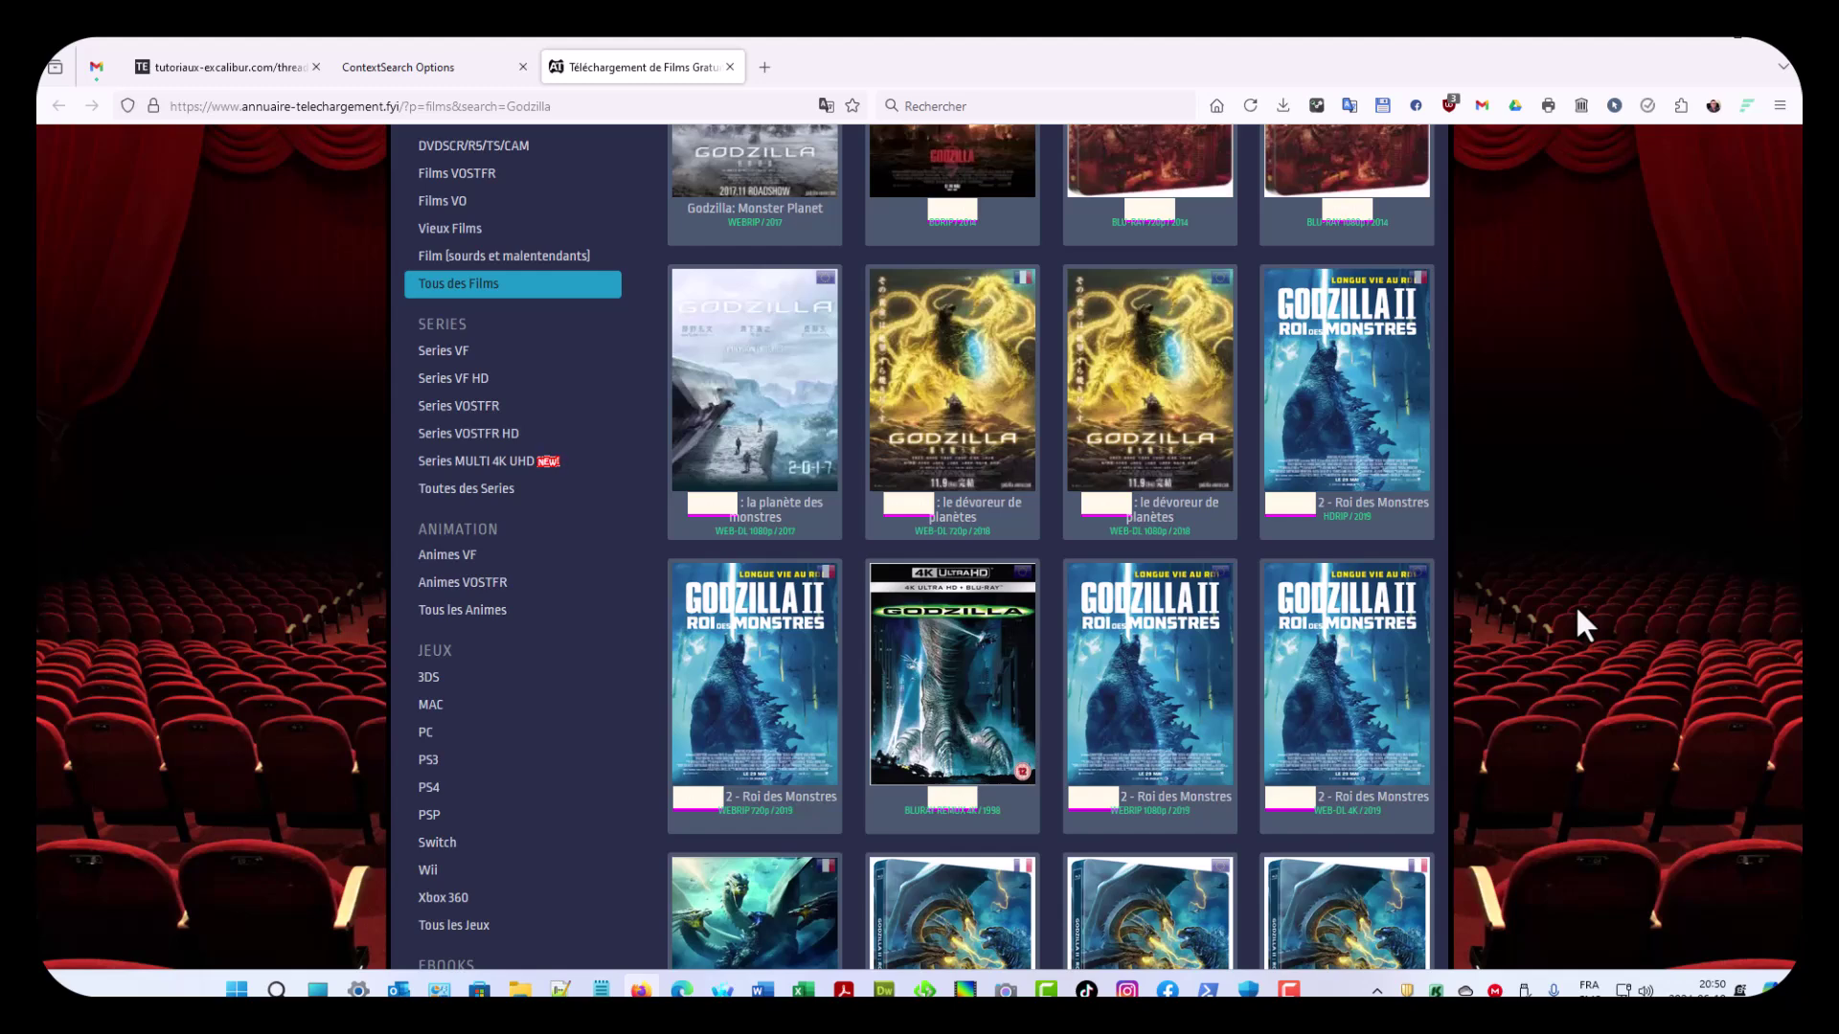
scroll(1586, 597, up, 4)
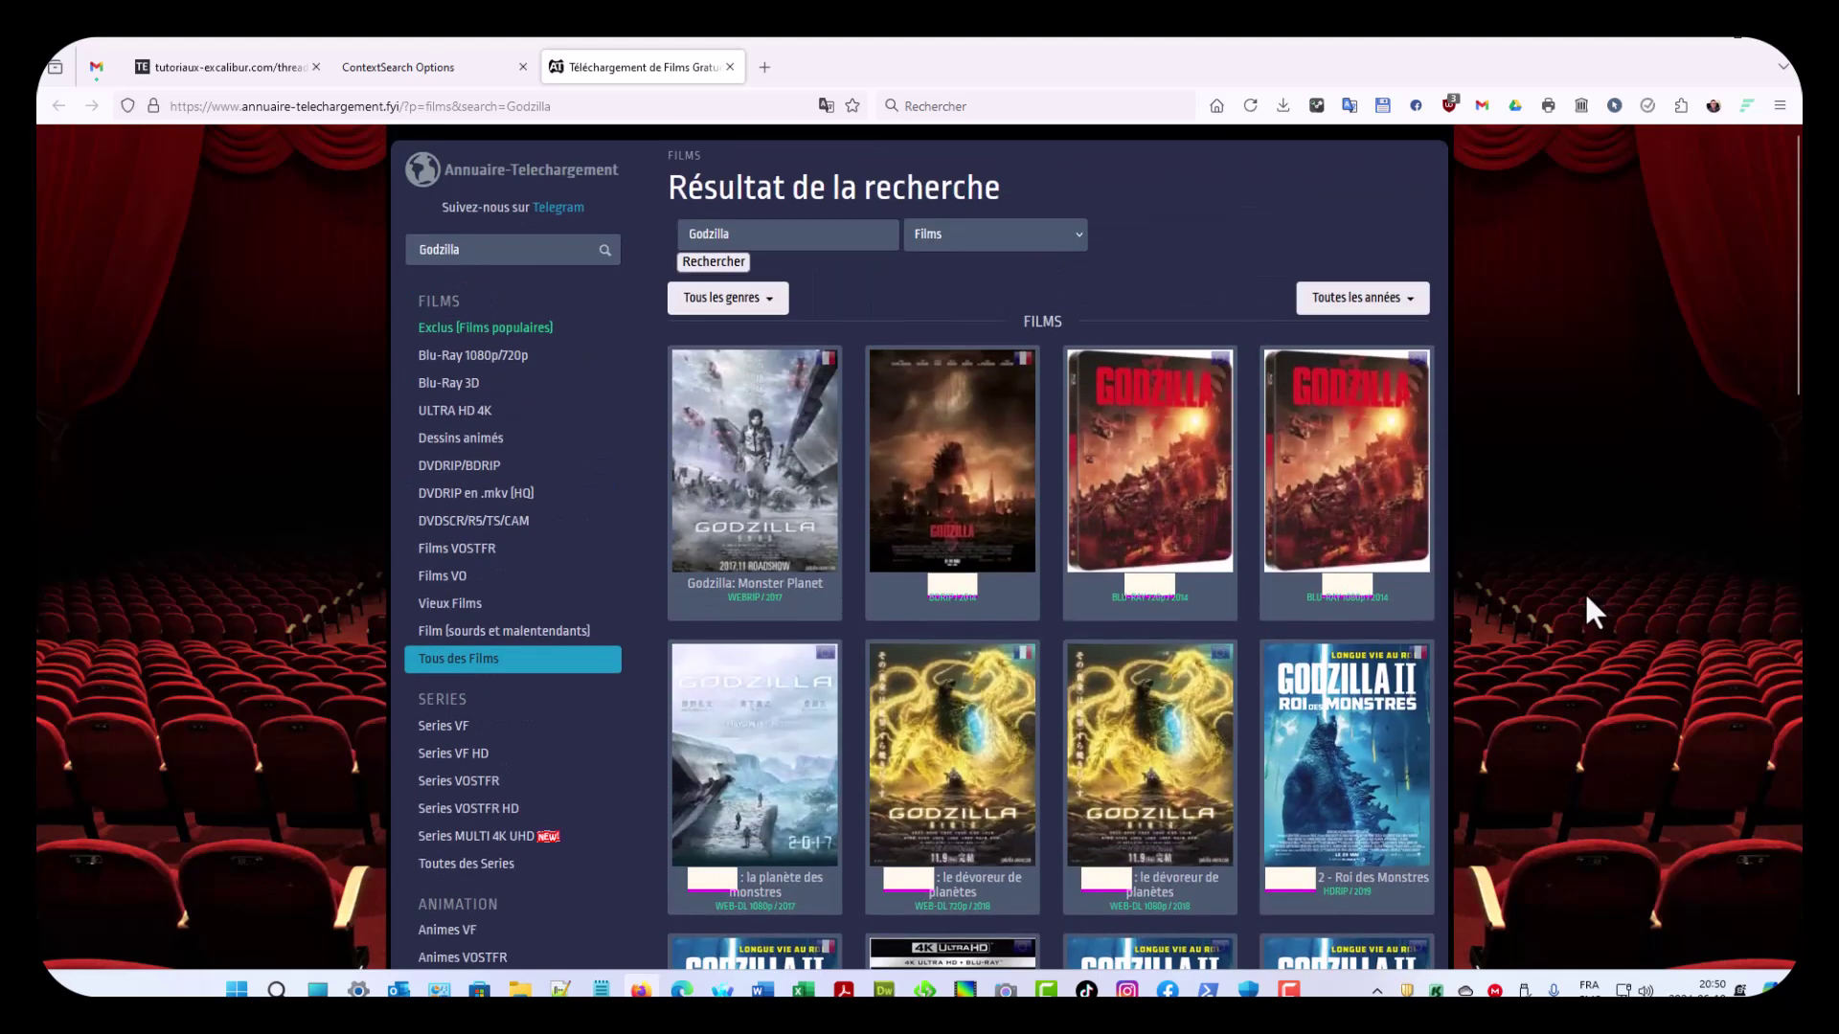